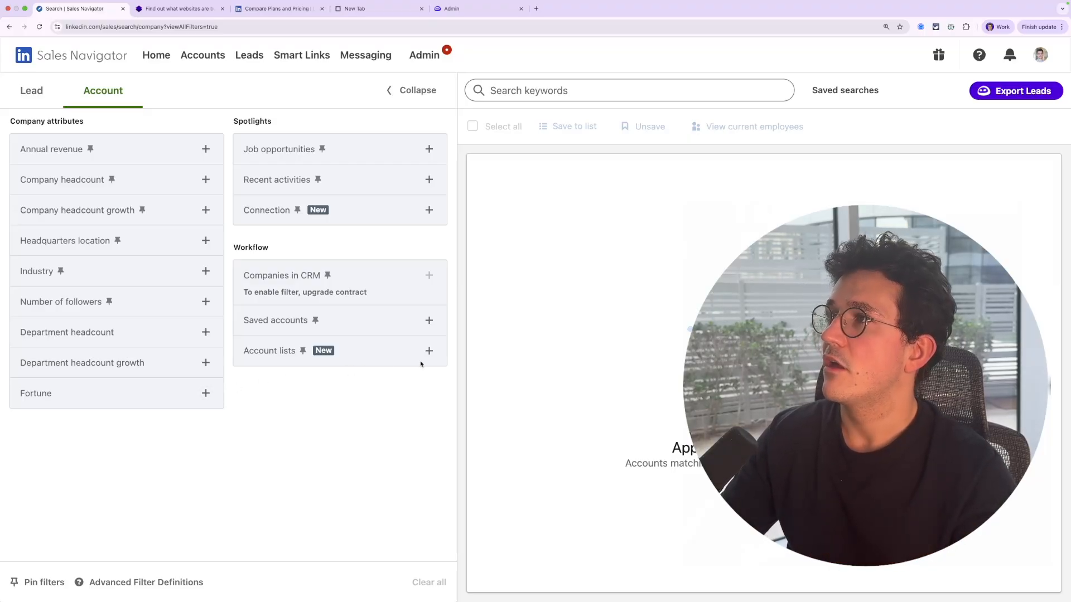
Review the Wappalyzer homepage and the Sales Navigator plans and pricing comparison in the open tabs
left_click(194, 9)
scroll(306, 85, "up", 5)
scroll(306, 86, "up", 2)
scroll(306, 84, "down", 5)
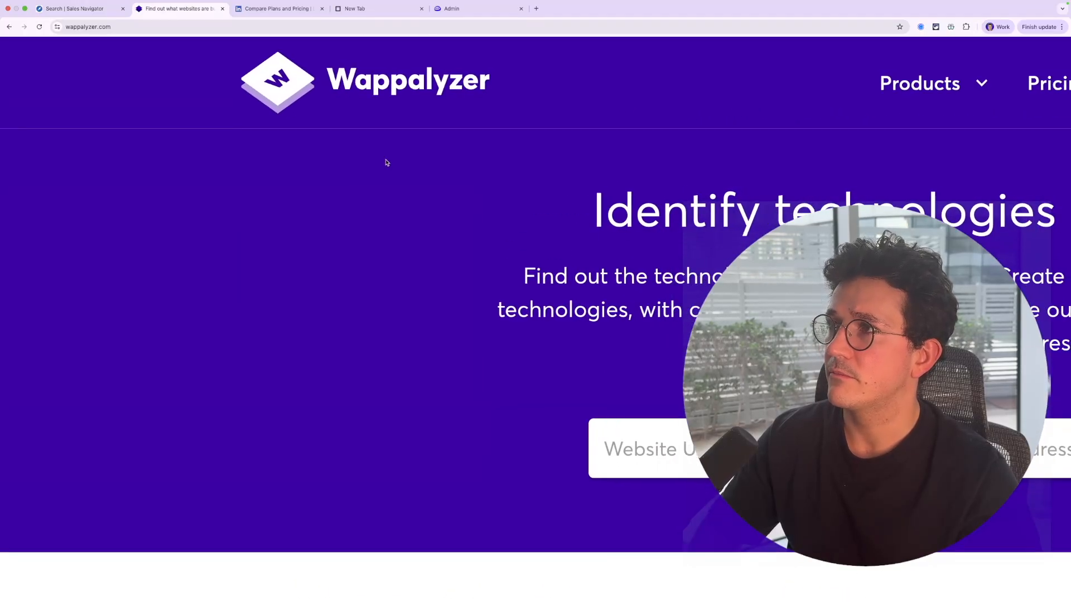
left_click(246, 8)
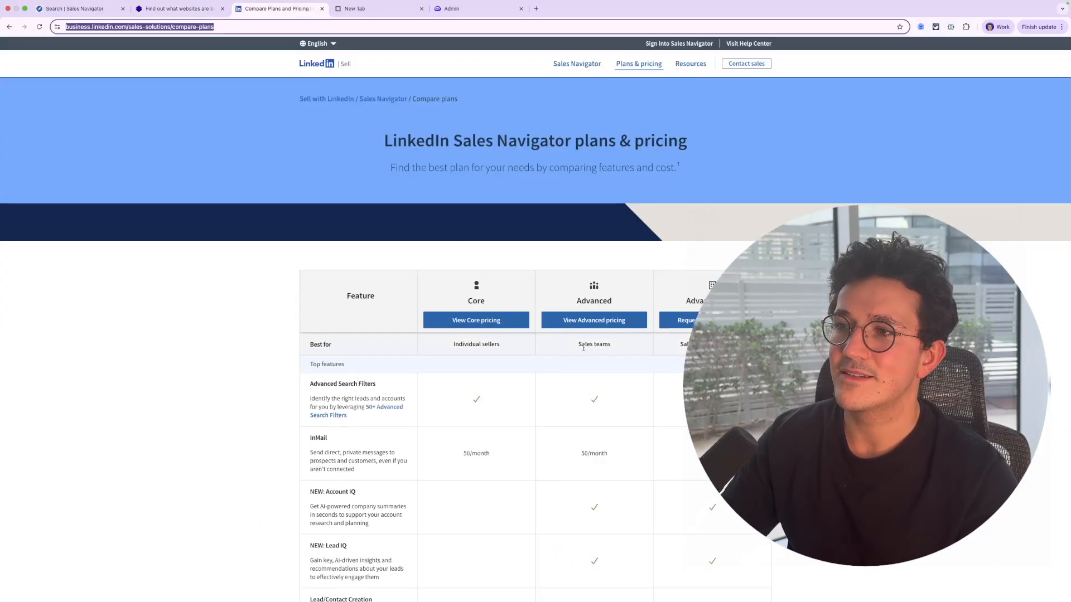
scroll(584, 346, "up", 5)
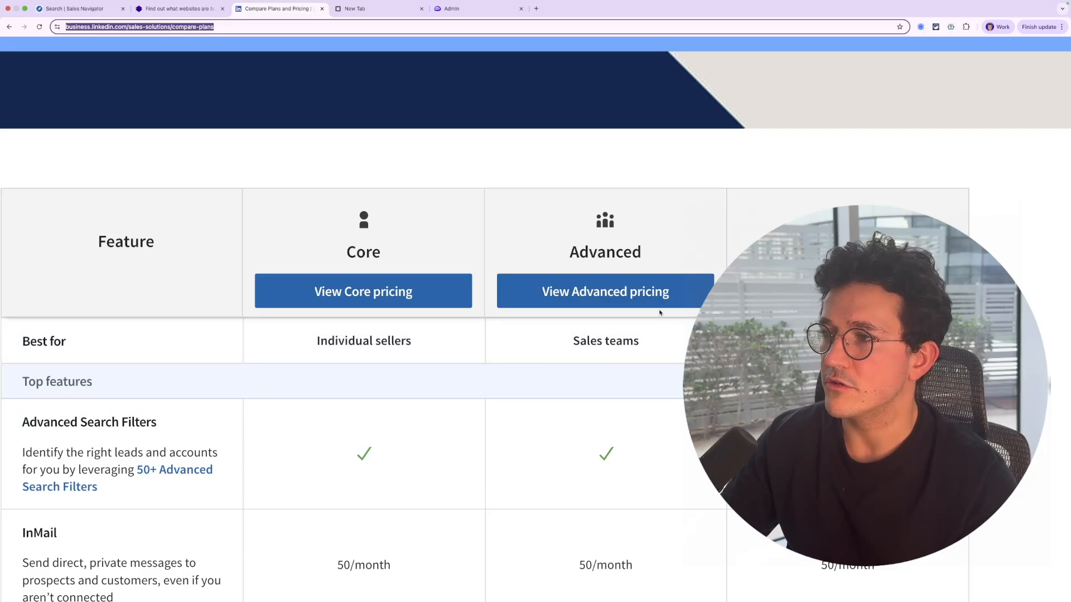
key("super+minus")
key("super+minus")
key("super+minus")
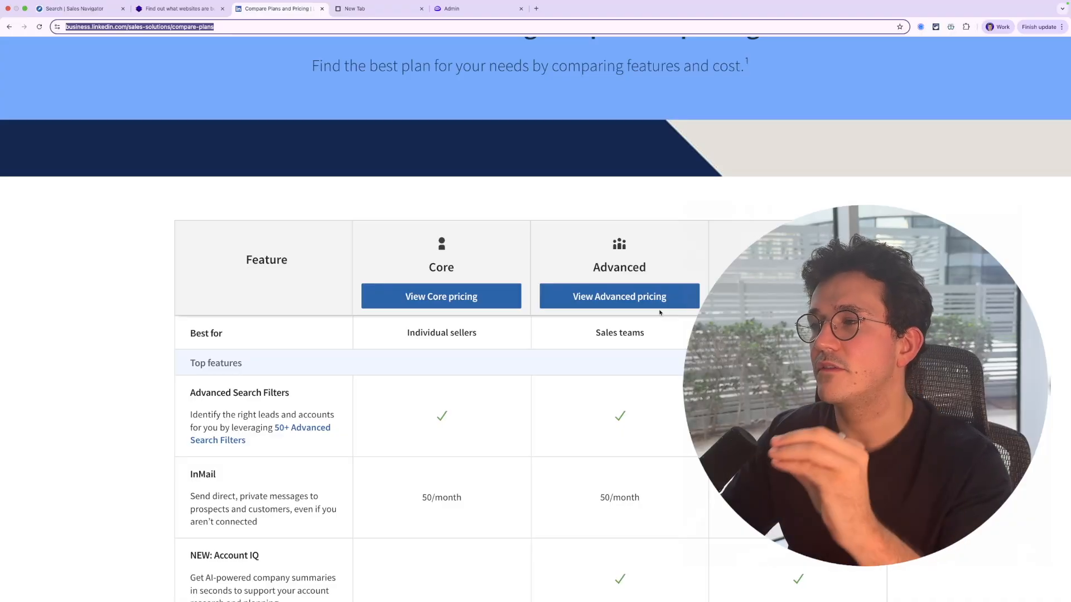
scroll(626, 316, "down", 3)
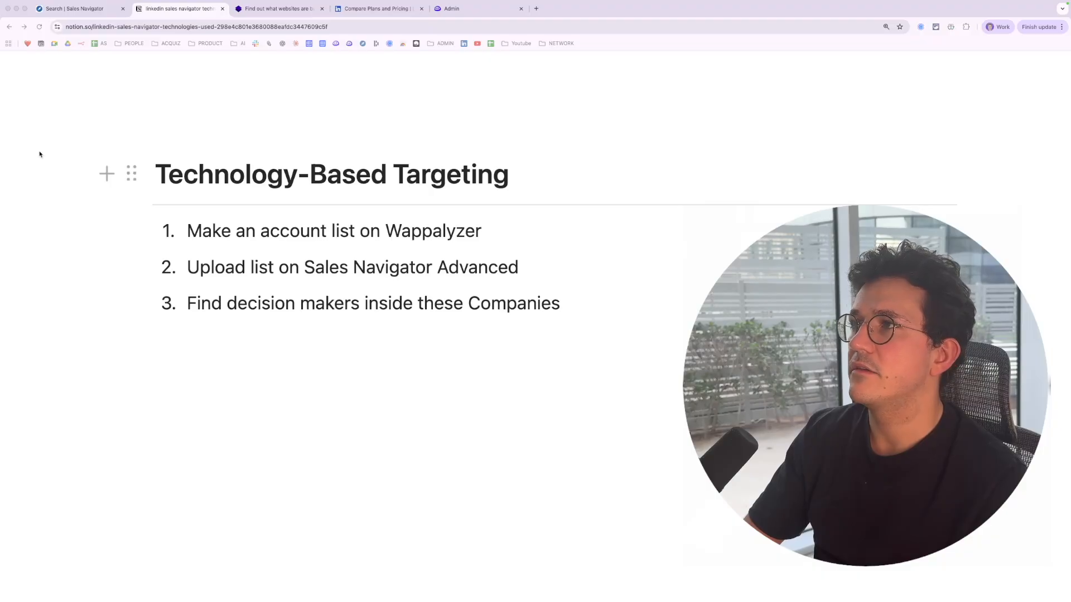
Open Wappalyzer's Lead lists tool from the Products menu
left_click(268, 9)
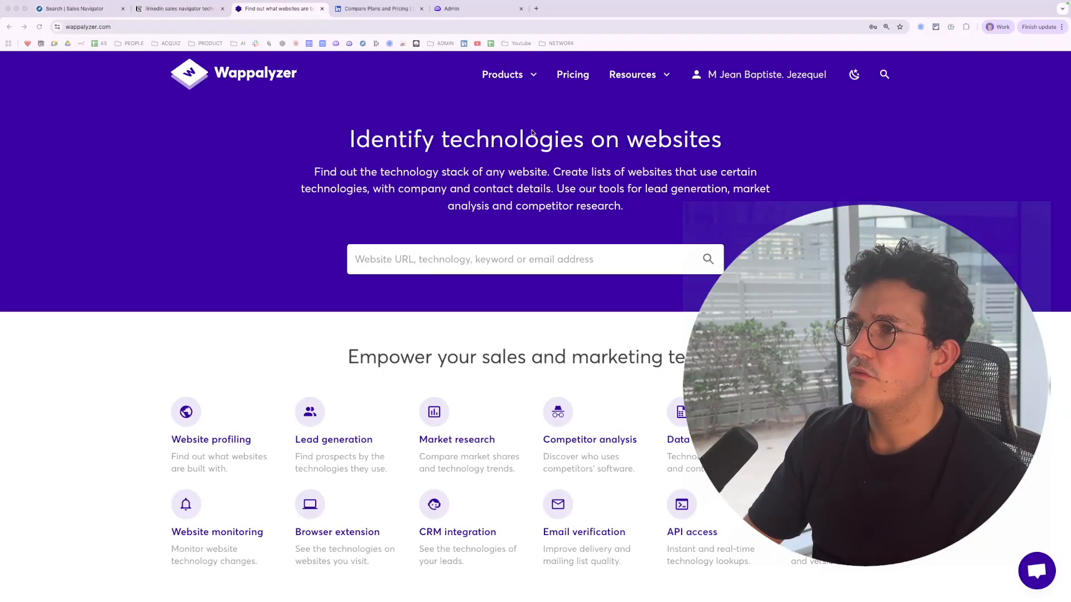
left_click(516, 78)
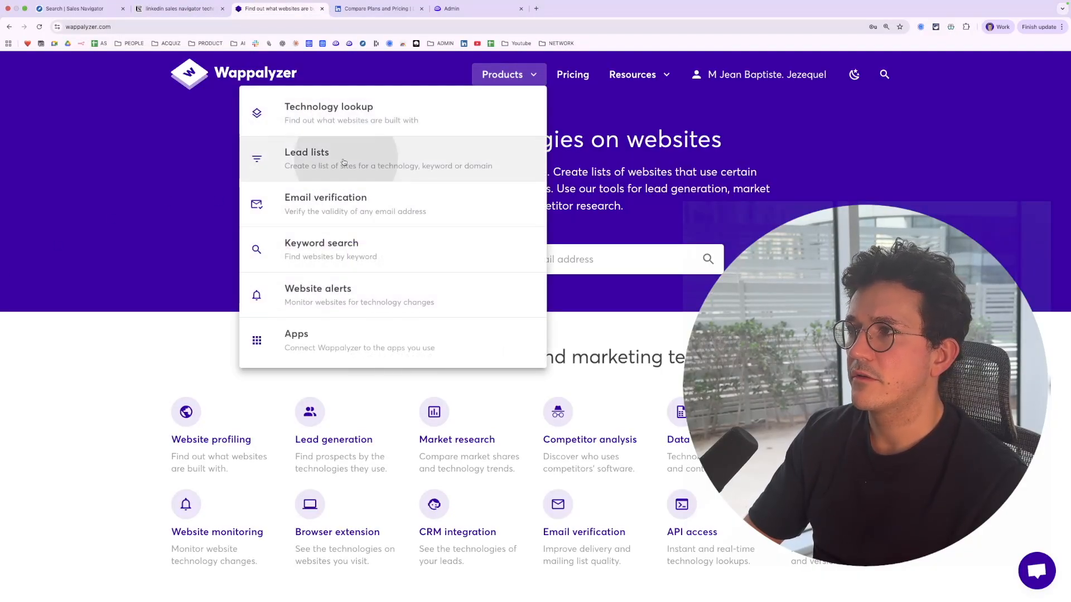
left_click(310, 166)
scroll(370, 235, "down", 3)
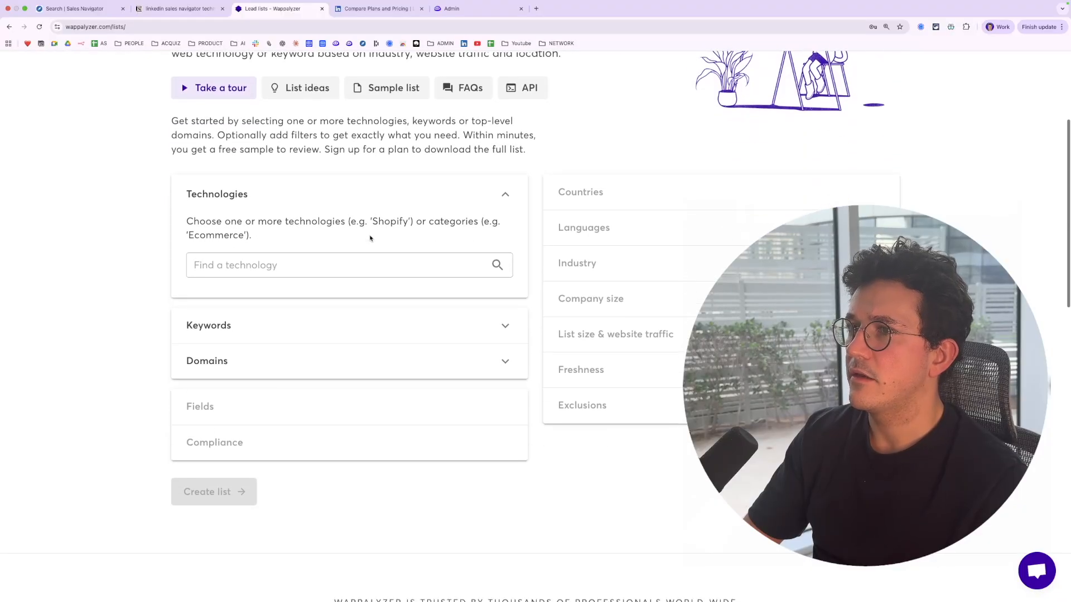
Add HubSpot, Pipedrive and Salesforce as the lead list's technologies
left_click(306, 253)
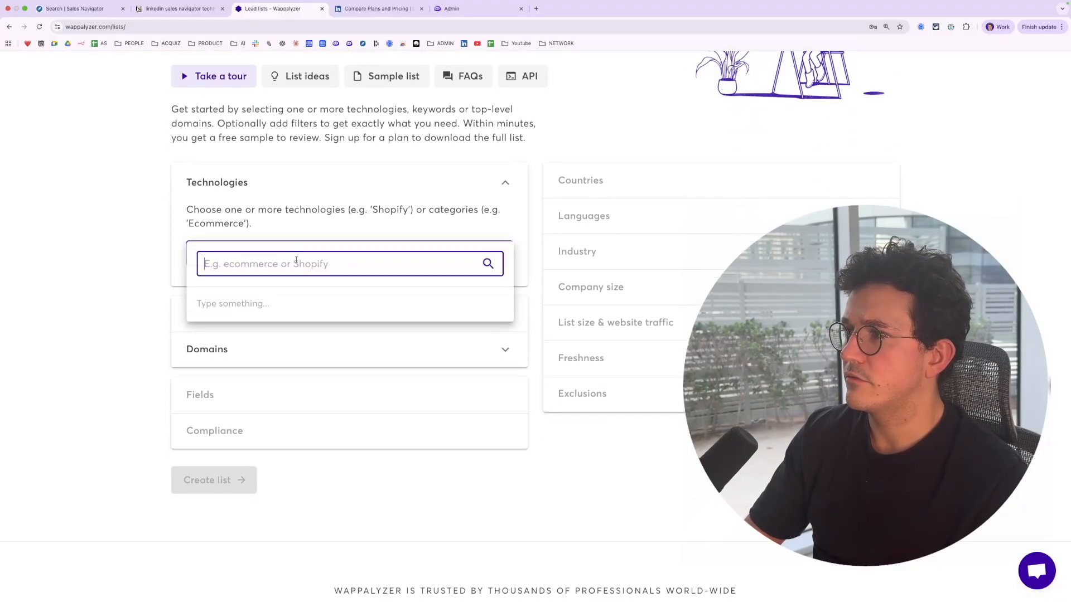
type("hubspot")
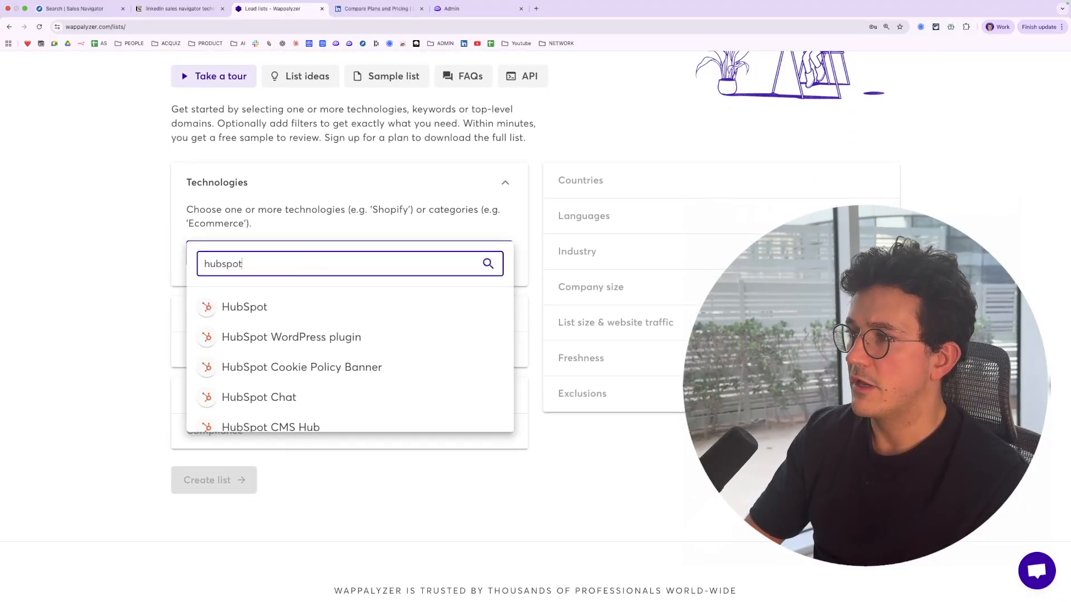
left_click(285, 307)
left_click(277, 253)
type("pipedriv")
key("Return")
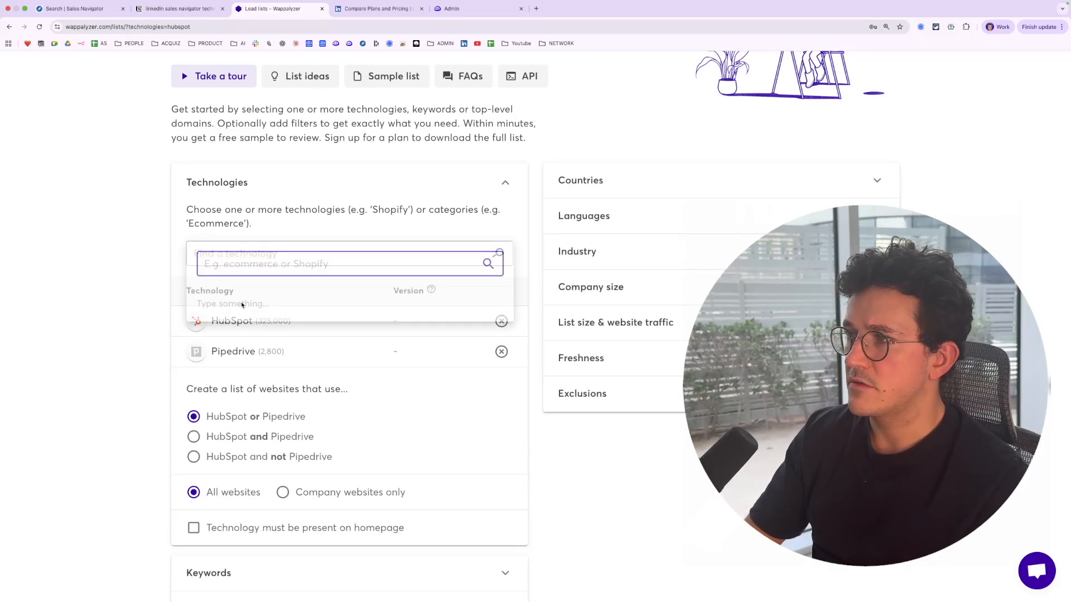
type("salesforce")
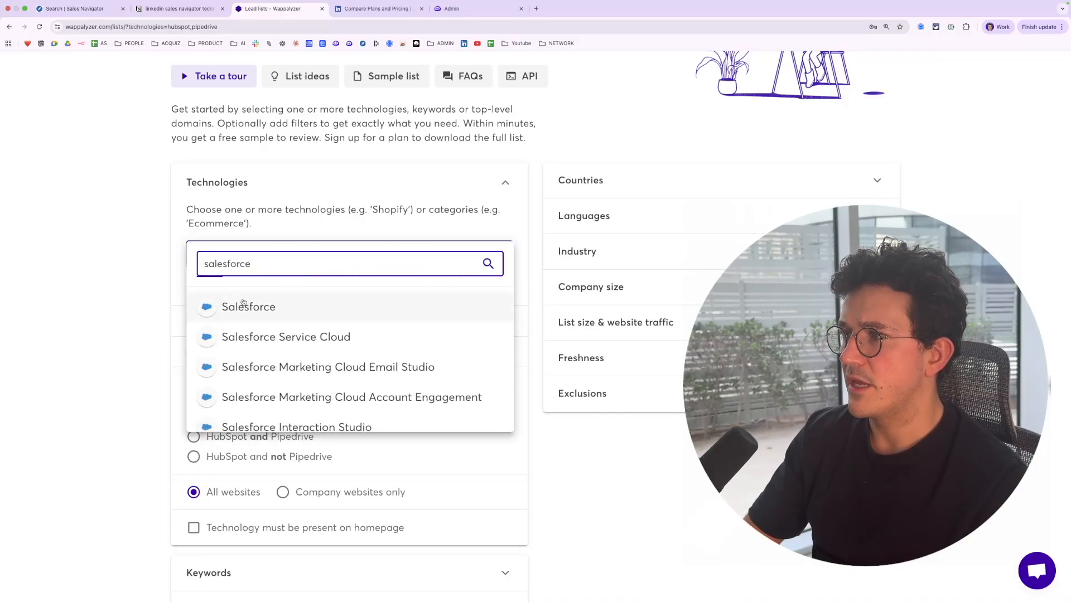
left_click(246, 305)
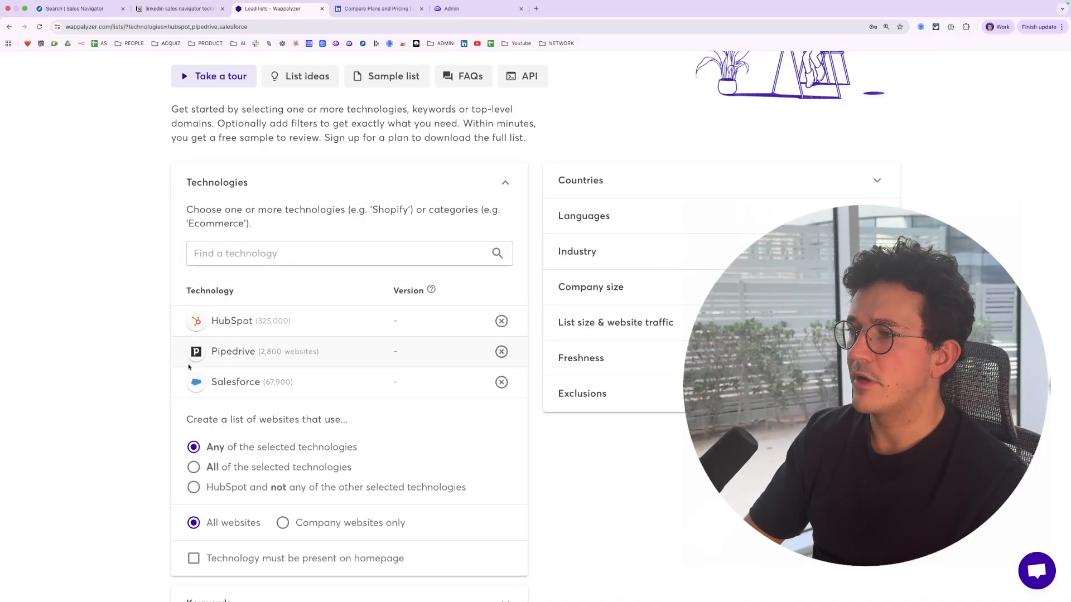
Review the options for which of the selected technologies the listed websites must use
scroll(189, 367, "down", 2)
scroll(255, 383, "up", 5)
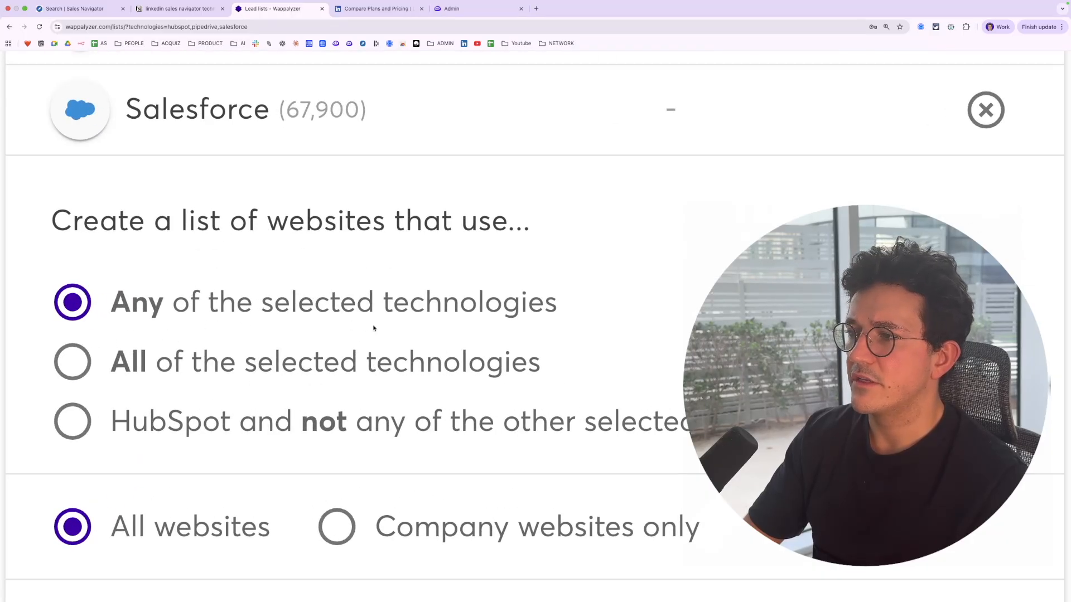
scroll(374, 328, "down", 5)
scroll(276, 349, "up", 5)
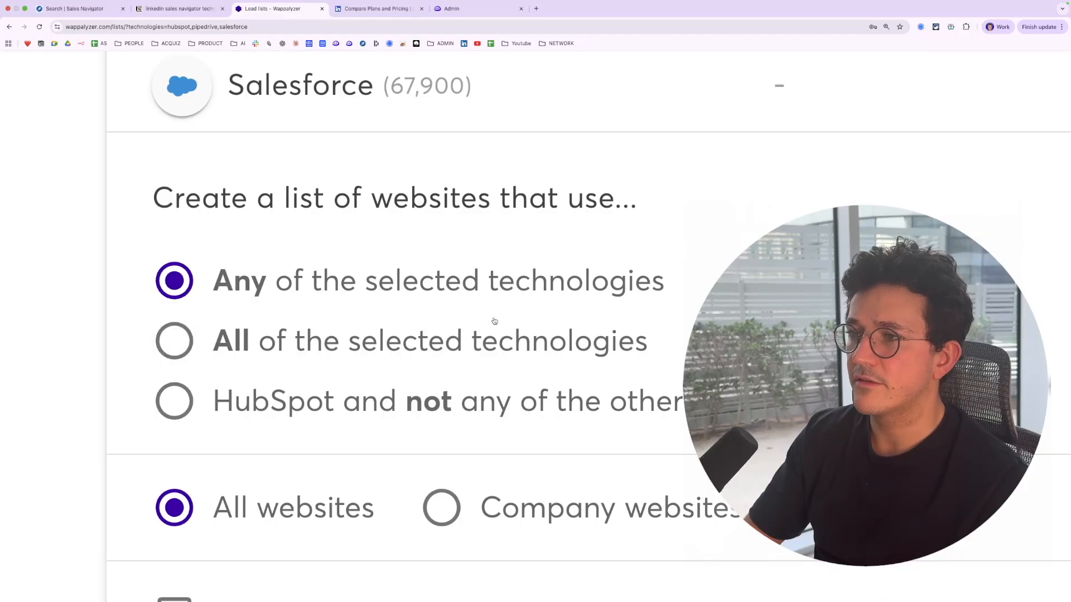
scroll(492, 318, "down", 5)
scroll(503, 321, "right", 5)
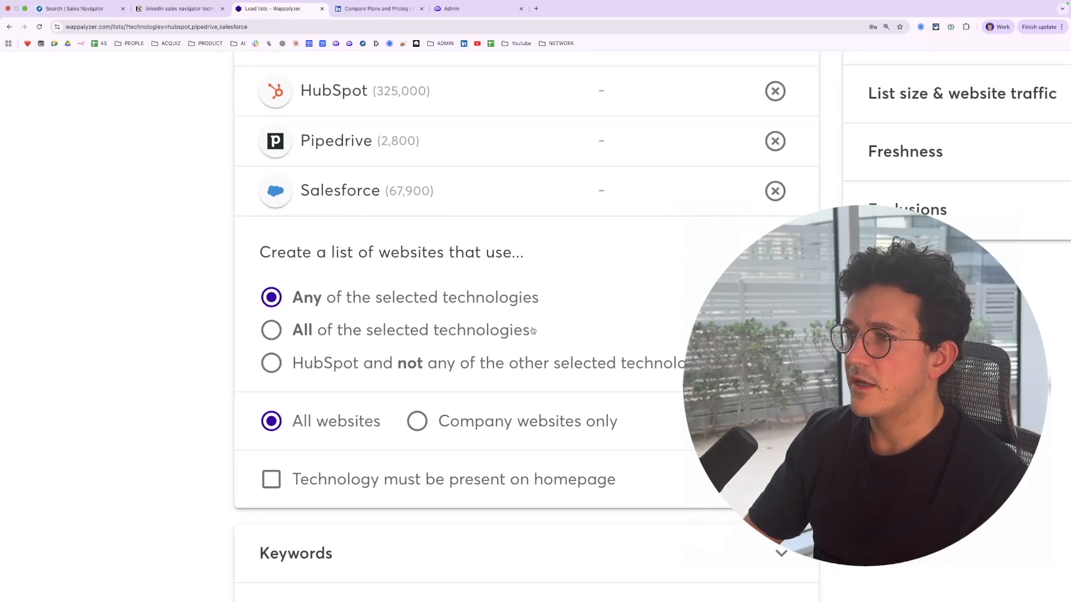
scroll(532, 330, "up", 3)
scroll(532, 331, "down", 5)
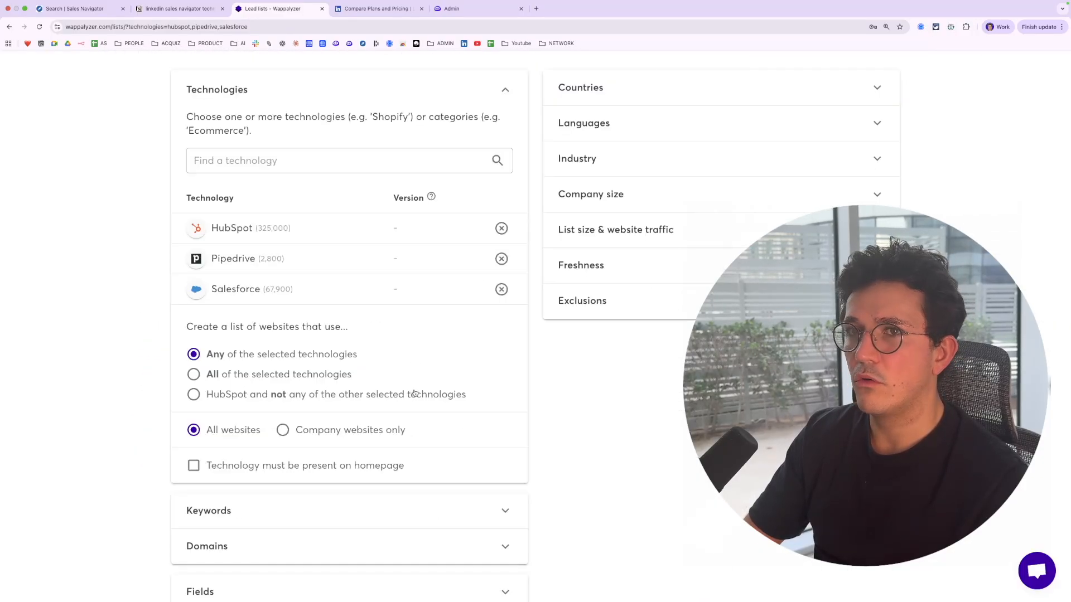
scroll(379, 394, "down", 3)
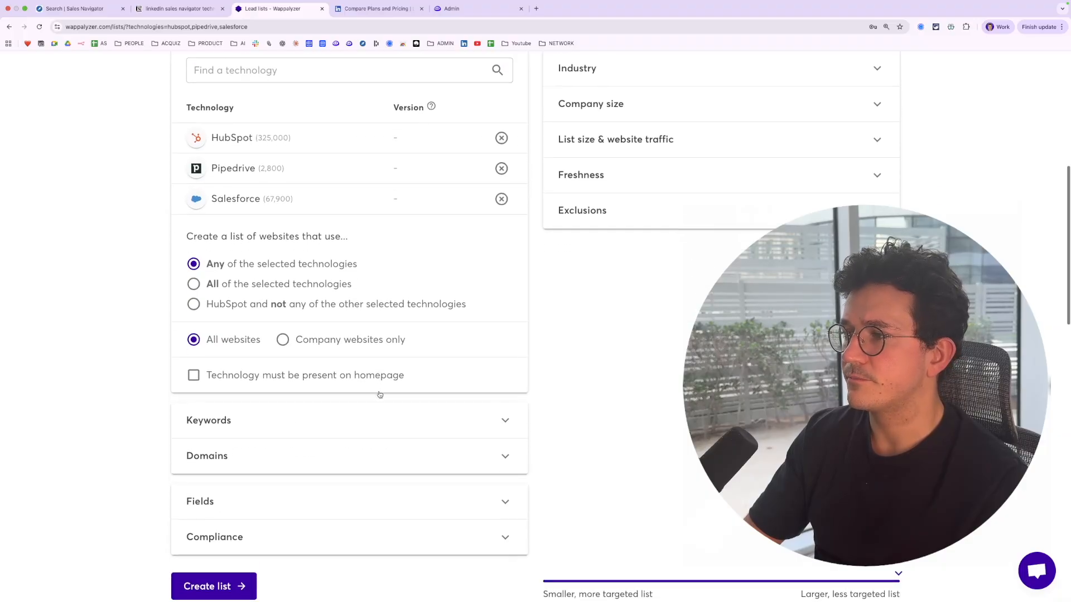
Open the Keywords section and add the keyword consulting
left_click(384, 369)
scroll(385, 369, "down", 2)
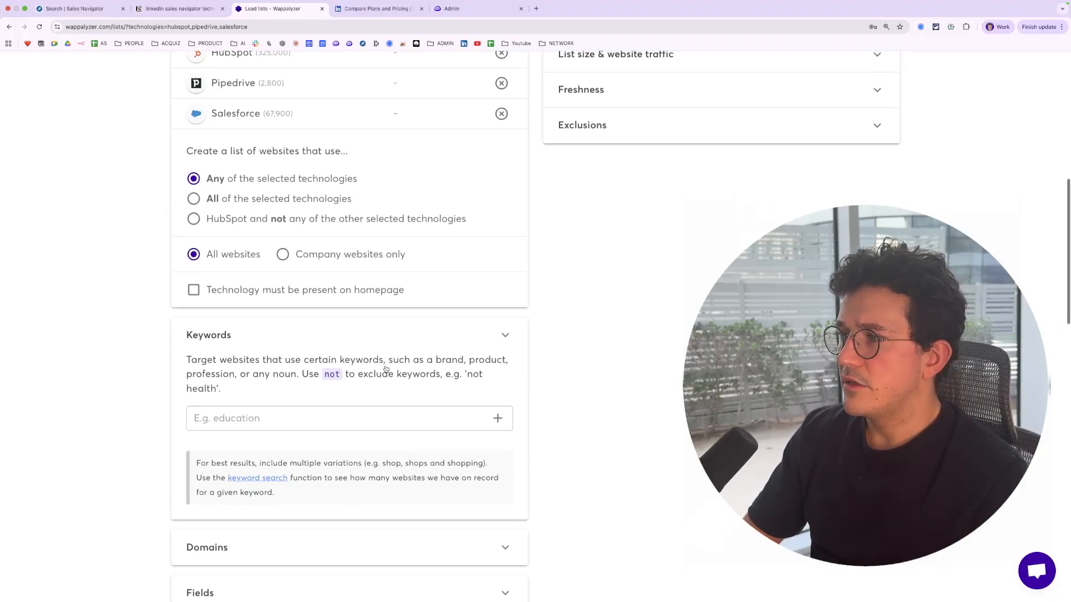
scroll(286, 409, "down", 1)
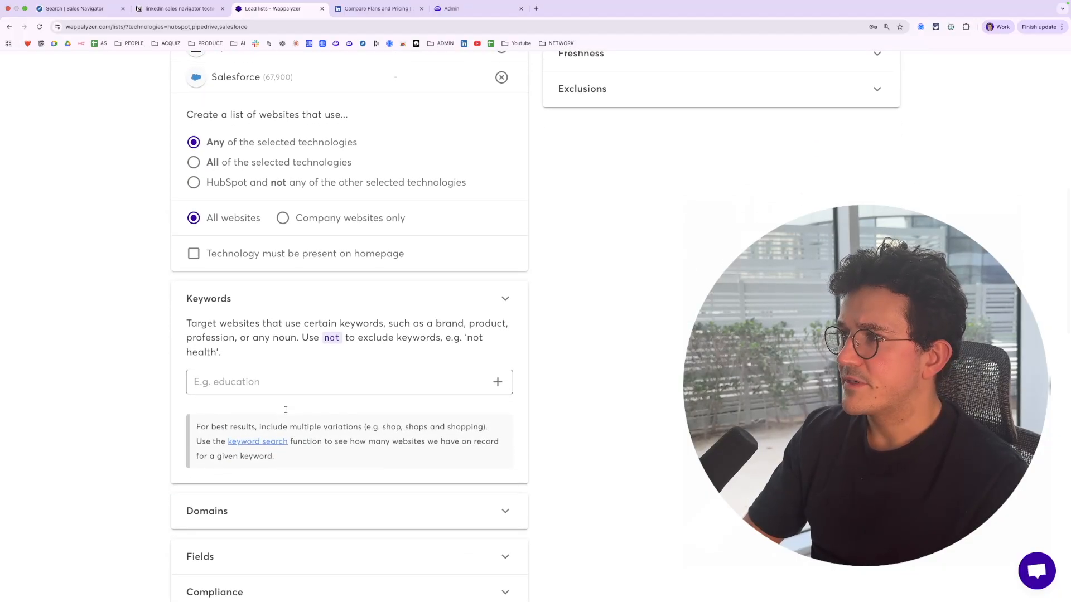
left_click(265, 382)
type("consu")
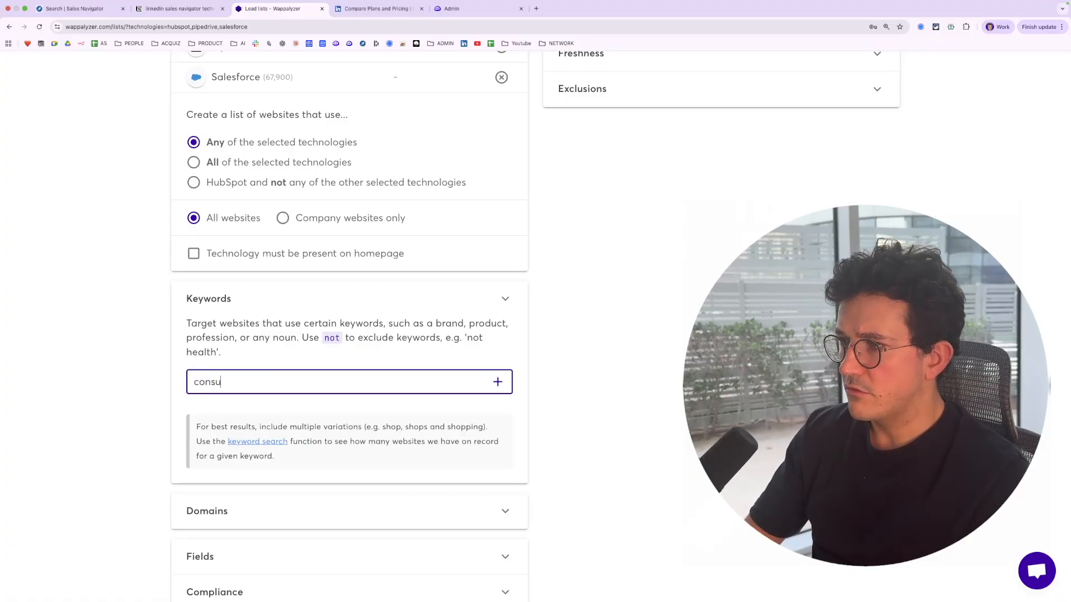
type("lting")
key("Return")
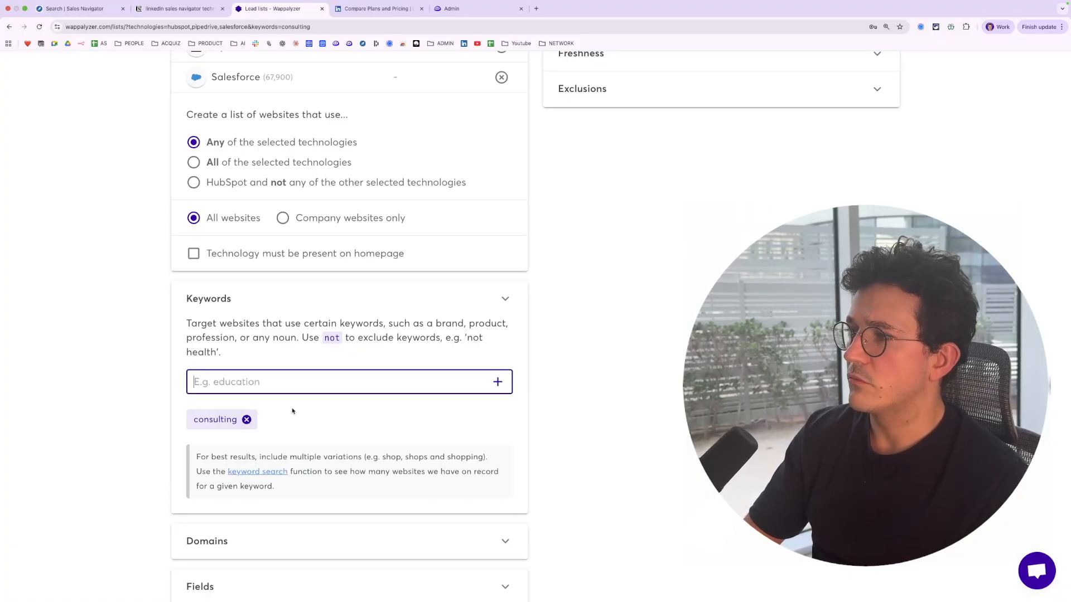
Expand the Domains, Fields and Compliance sections to review their options
scroll(339, 455, "down", 5)
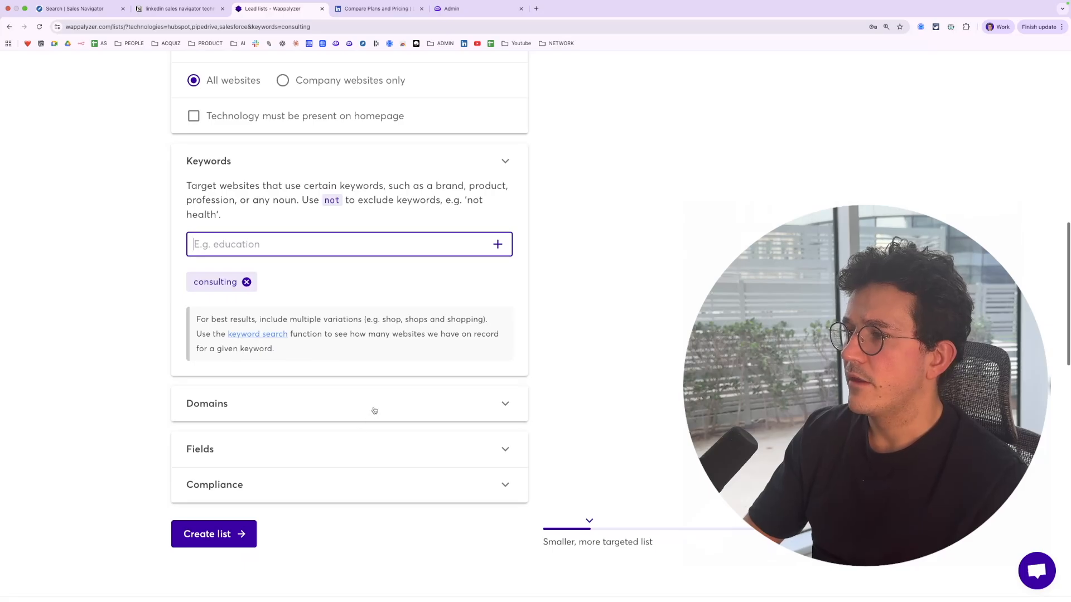
left_click(373, 412)
scroll(373, 418, "down", 10)
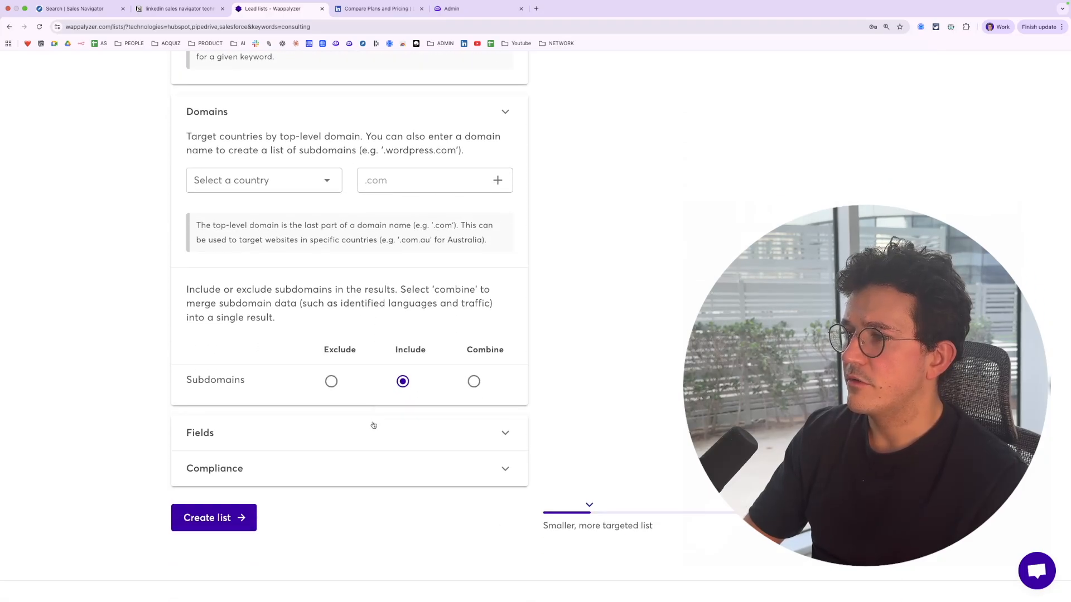
left_click(373, 426)
scroll(374, 426, "down", 5)
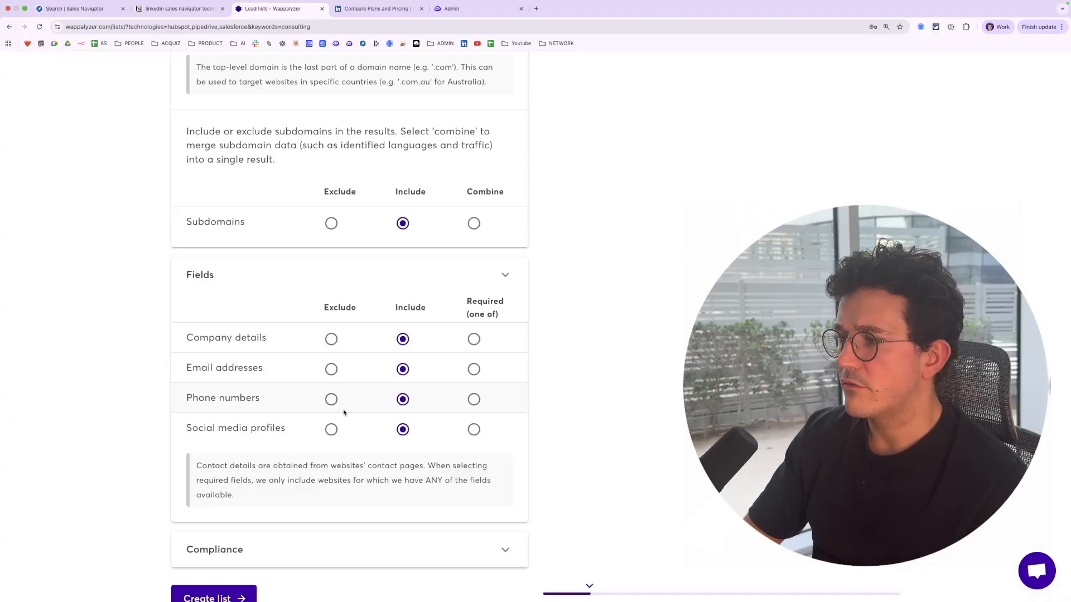
scroll(344, 413, "down", 3)
left_click(365, 374)
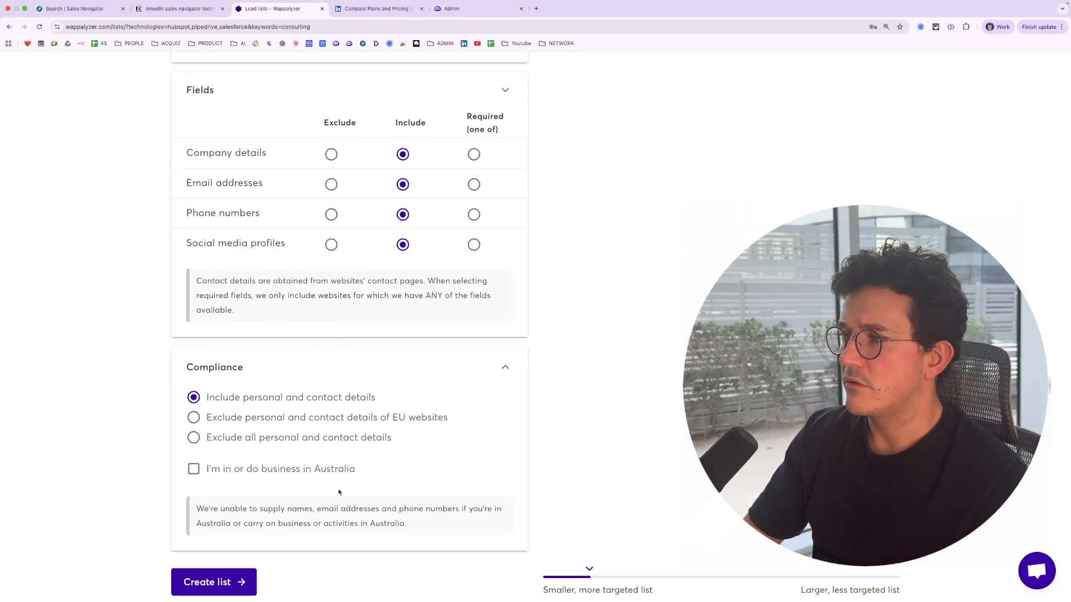
Filter the list's countries to Europe
scroll(461, 301, "up", 20)
scroll(461, 304, "down", 4)
scroll(461, 303, "up", 1)
left_click(689, 226)
left_click(607, 271)
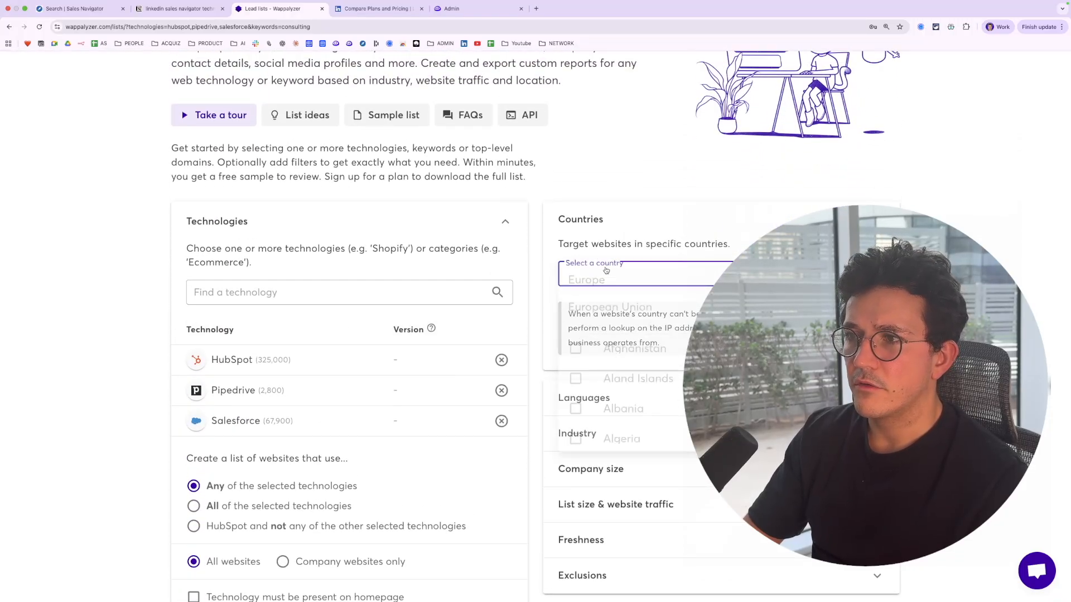
left_click(606, 275)
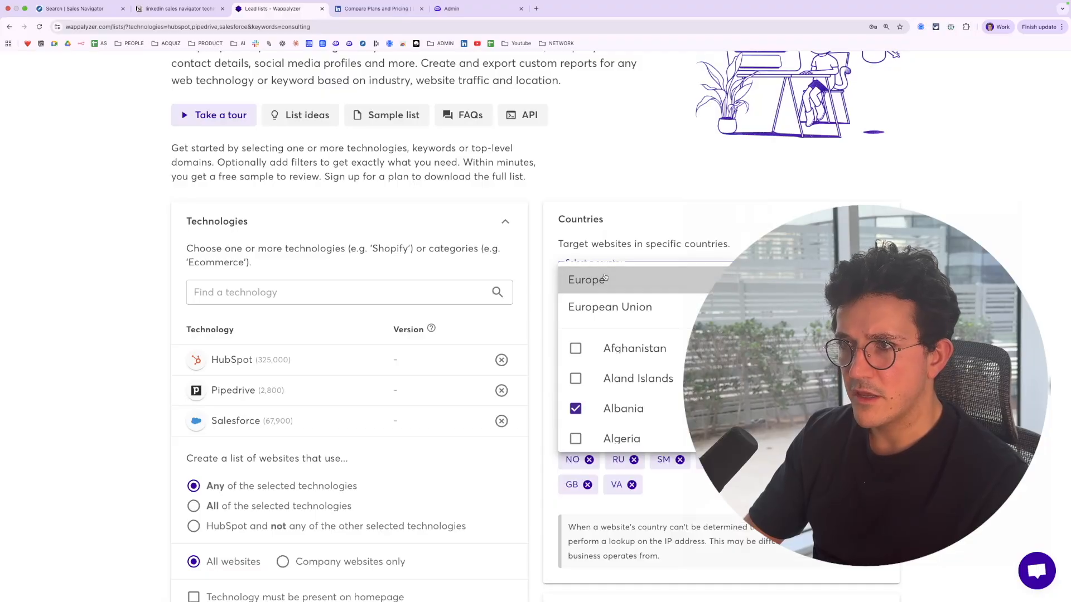
left_click(634, 181)
Set the industry filter to Software Development
scroll(634, 181, "down", 1)
scroll(646, 292, "down", 8)
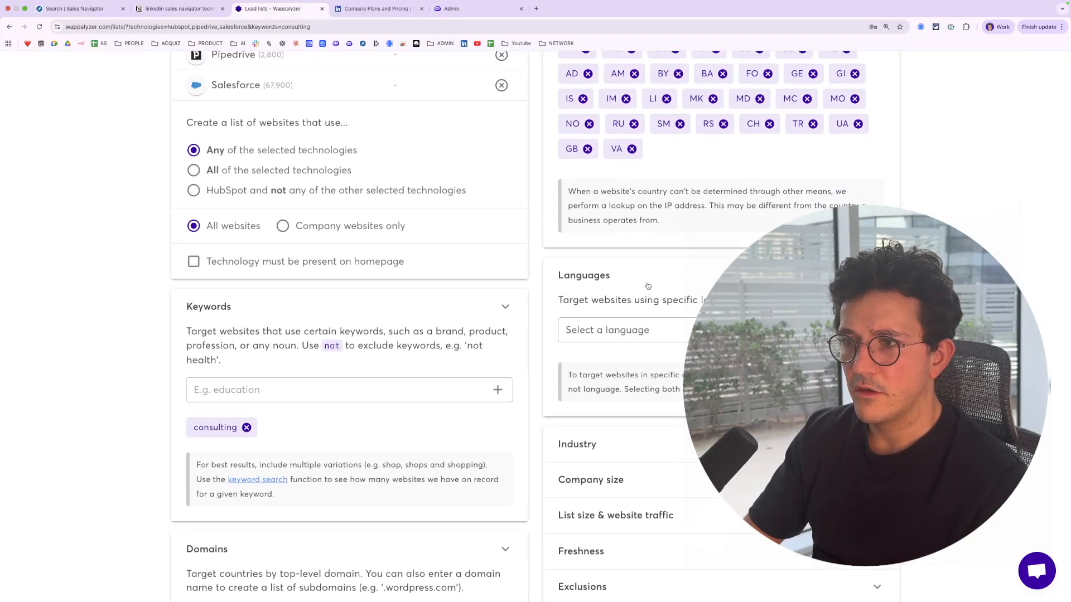
scroll(646, 293, "down", 3)
left_click(633, 312)
left_click(631, 372)
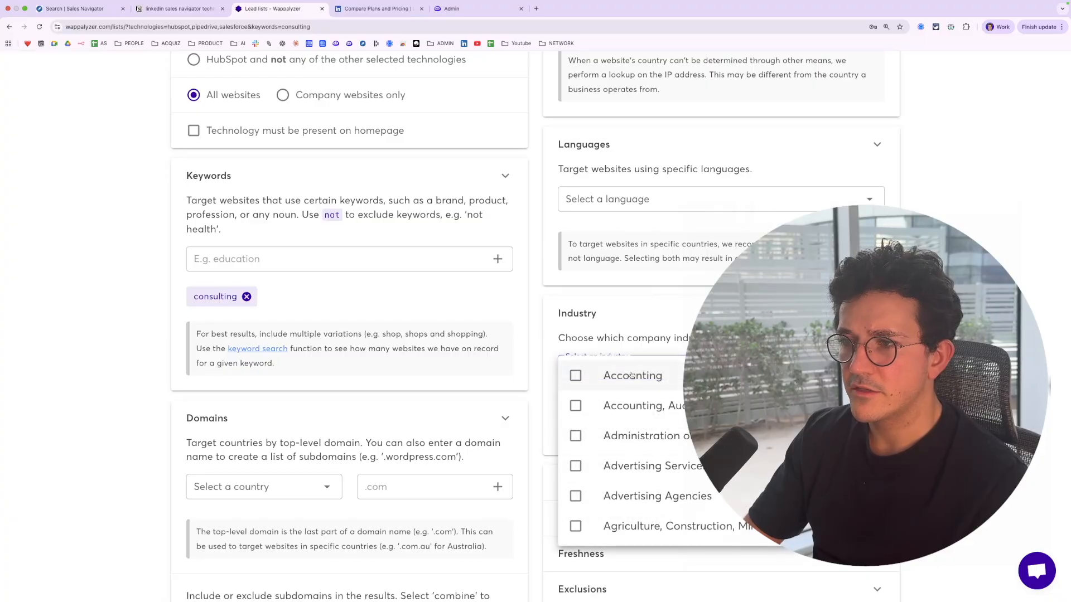
scroll(631, 376, "down", 20)
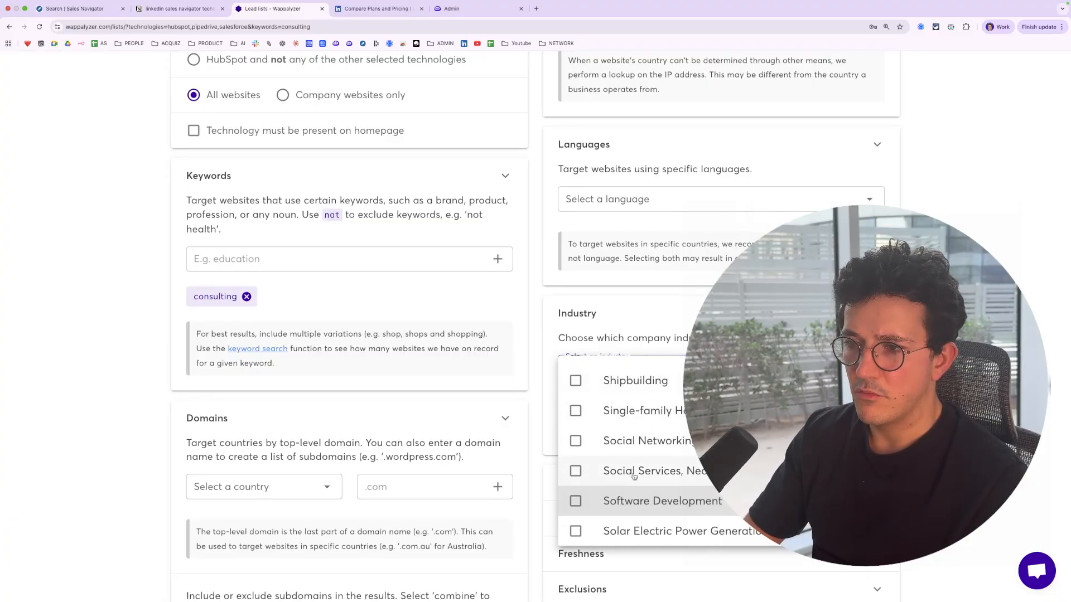
left_click(576, 502)
left_click(535, 435)
Select three company size ranges in the Company size filter
scroll(591, 372, "down", 3)
left_click(591, 372)
left_click(616, 427)
left_click(588, 493)
left_click(586, 514)
left_click(586, 544)
key("Escape")
Open and close the List size & website traffic section to review its options
scroll(658, 345, "down", 2)
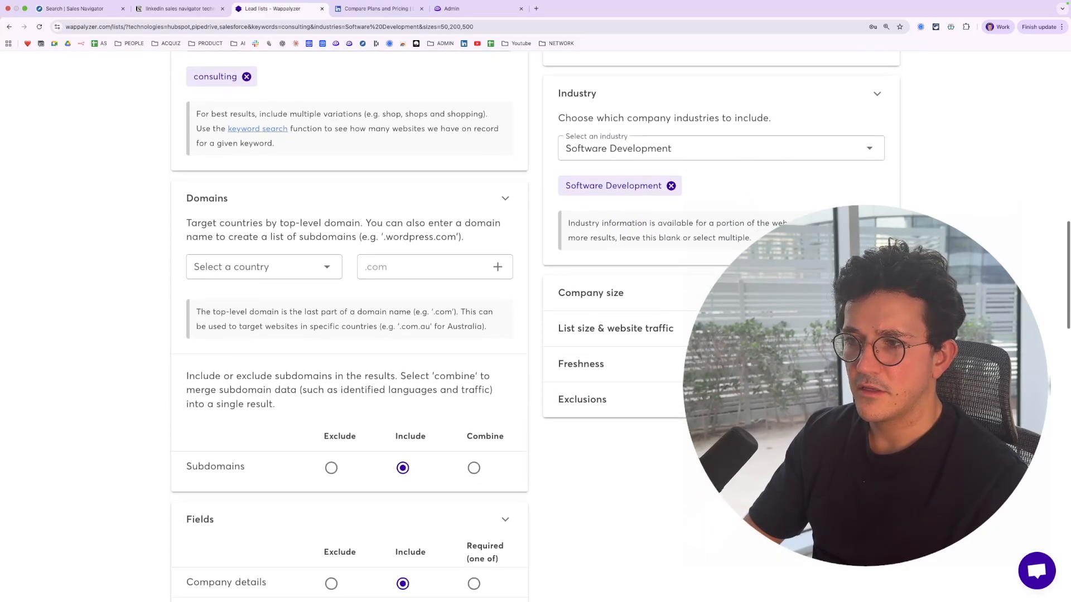
left_click(658, 316)
scroll(676, 354, "down", 1)
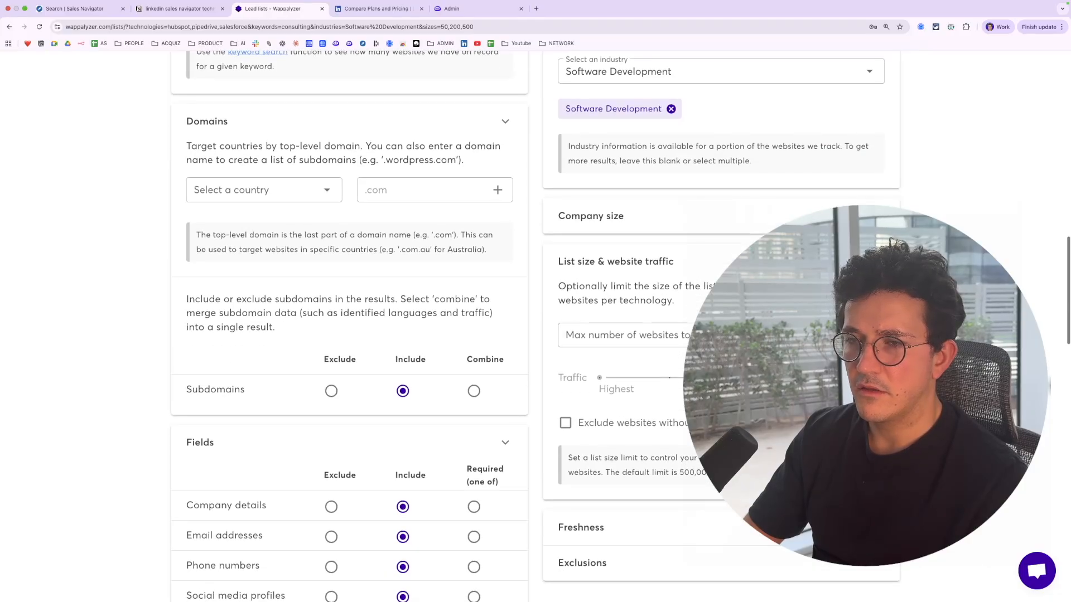
left_click(769, 261)
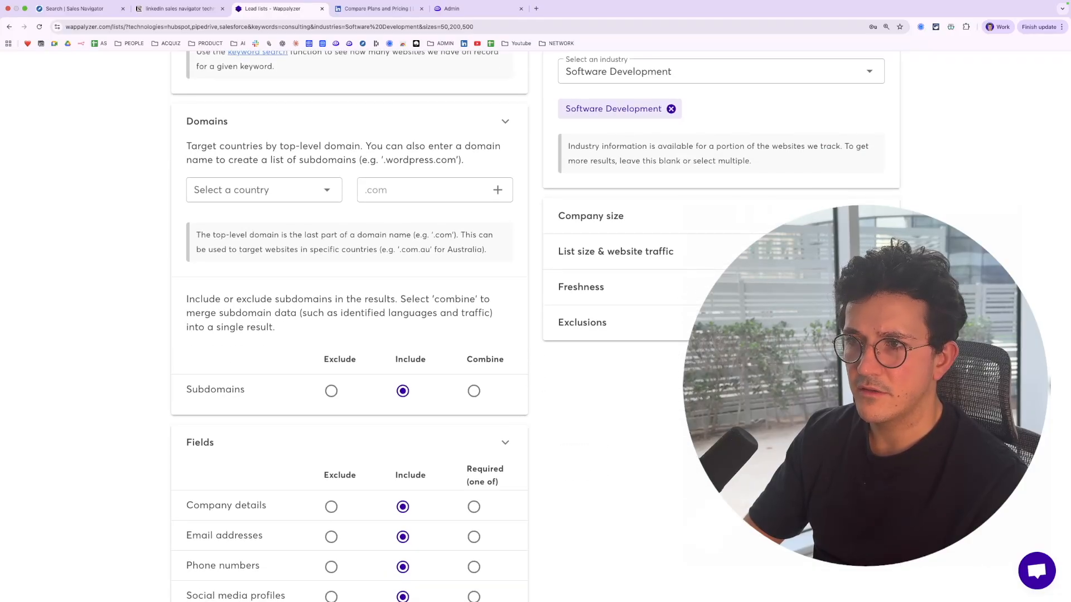
left_click(770, 288)
left_click(859, 291)
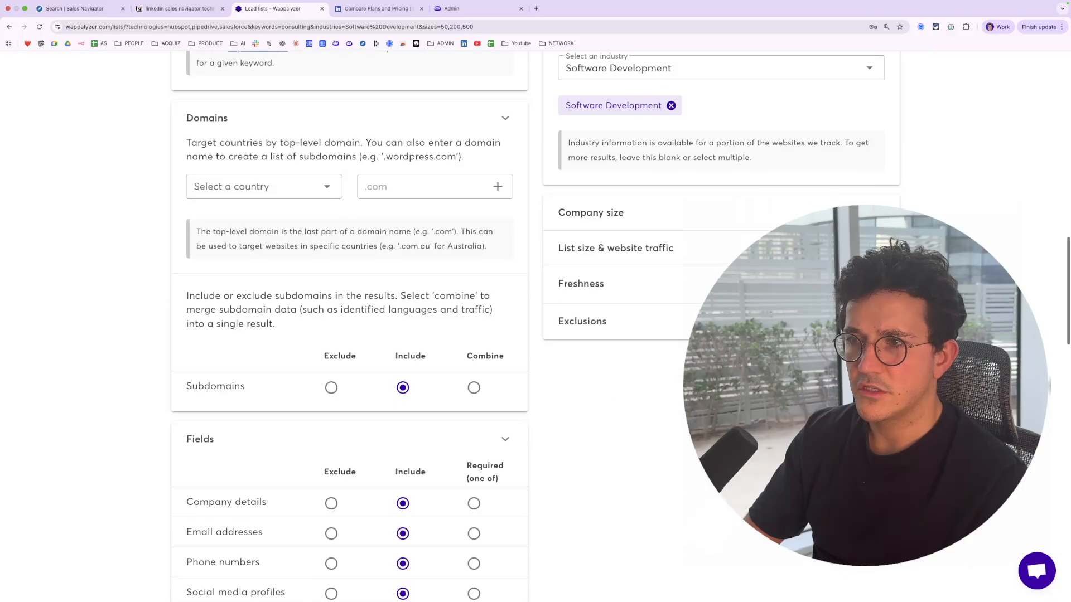
Open the Exclusions section and create the lead list with the chosen filters
scroll(859, 291, "down", 1)
left_click(859, 290)
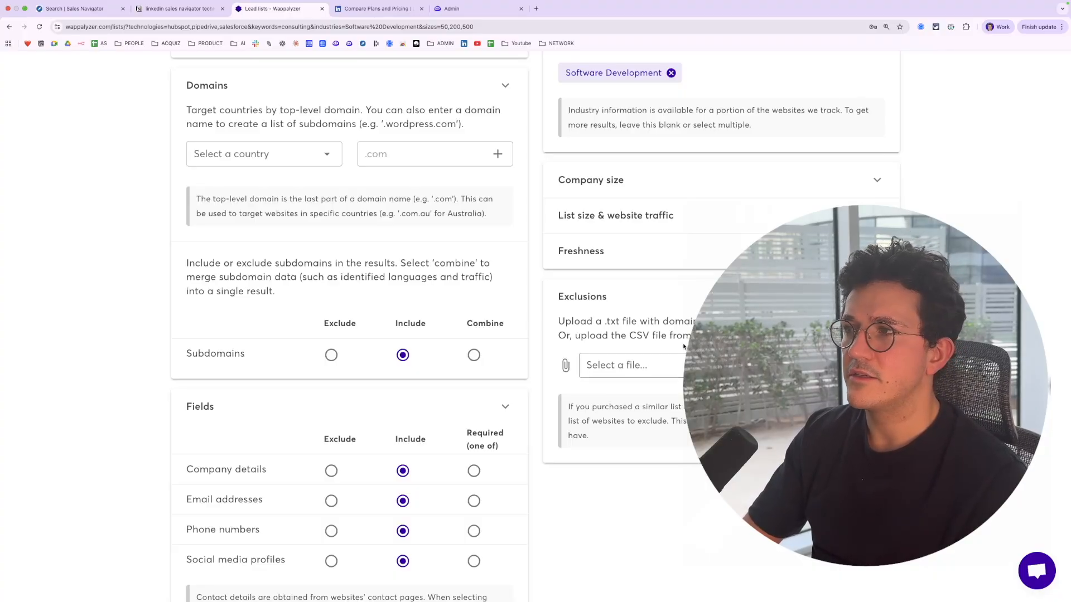
scroll(536, 334, "up", 13)
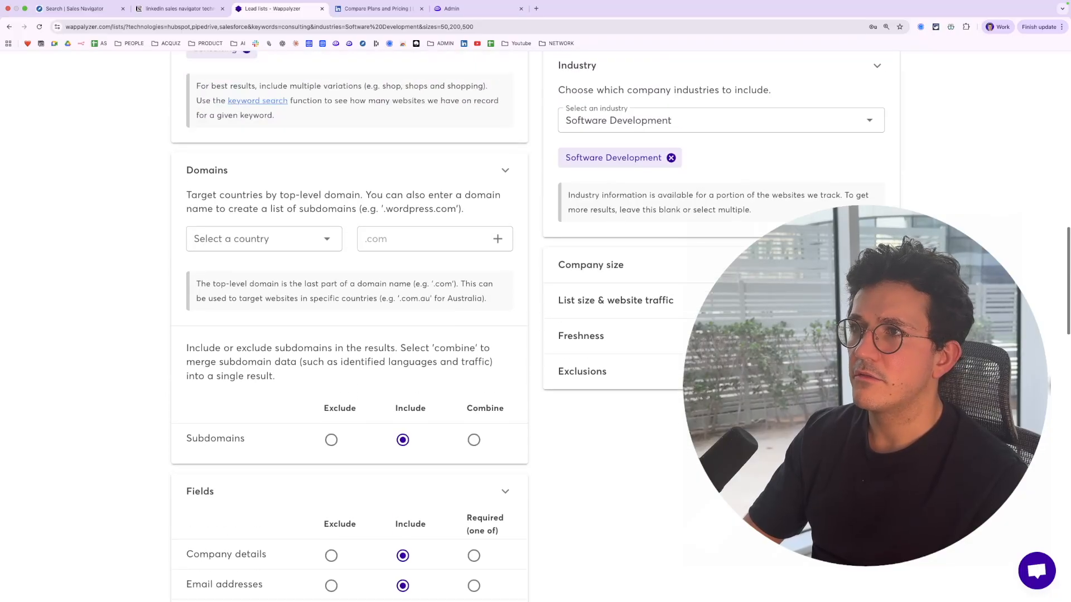
scroll(346, 362, "down", 15)
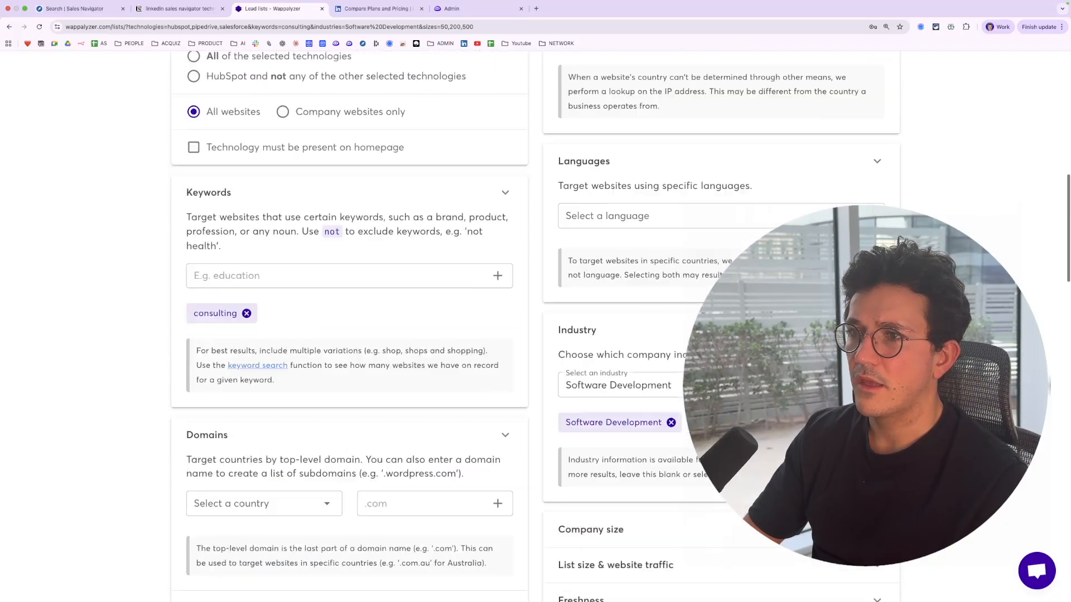
left_click(241, 366)
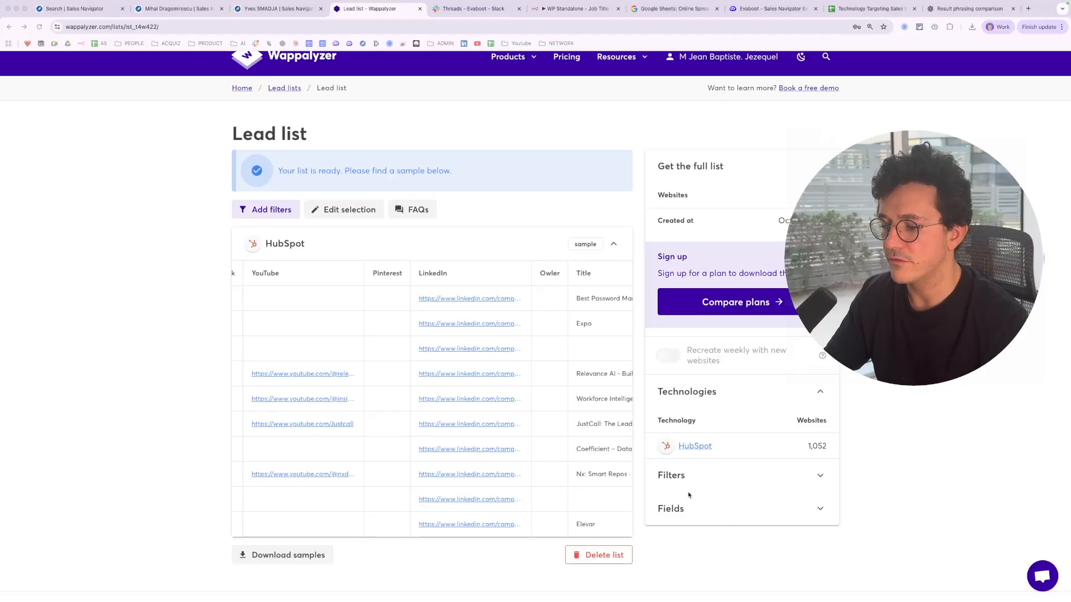
Scroll through the sample lead list's columns to examine the available company data
scroll(751, 435, "up", 10)
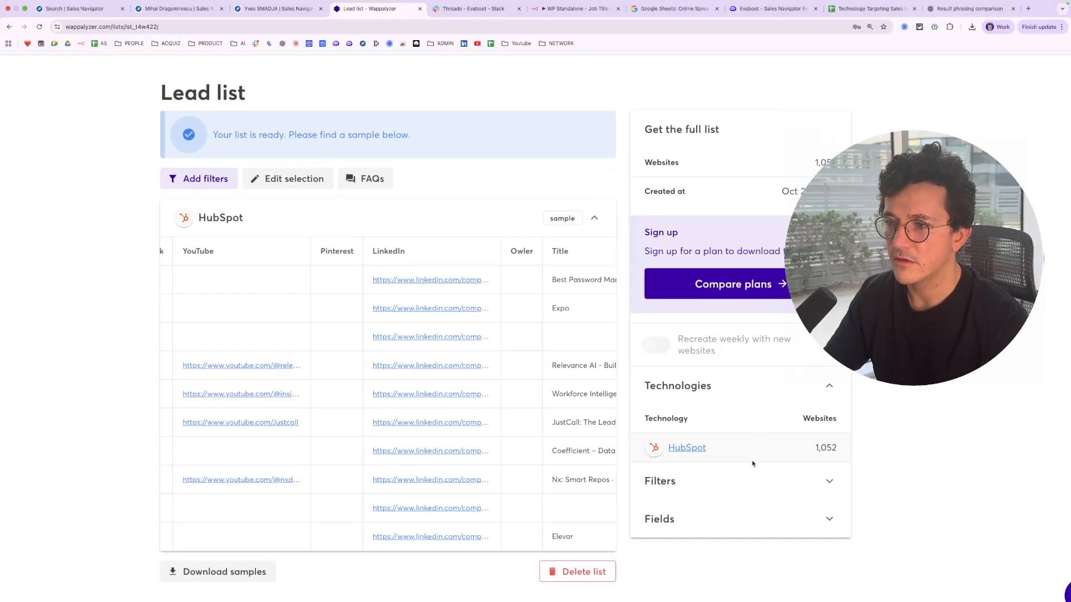
scroll(736, 444, "down", 10)
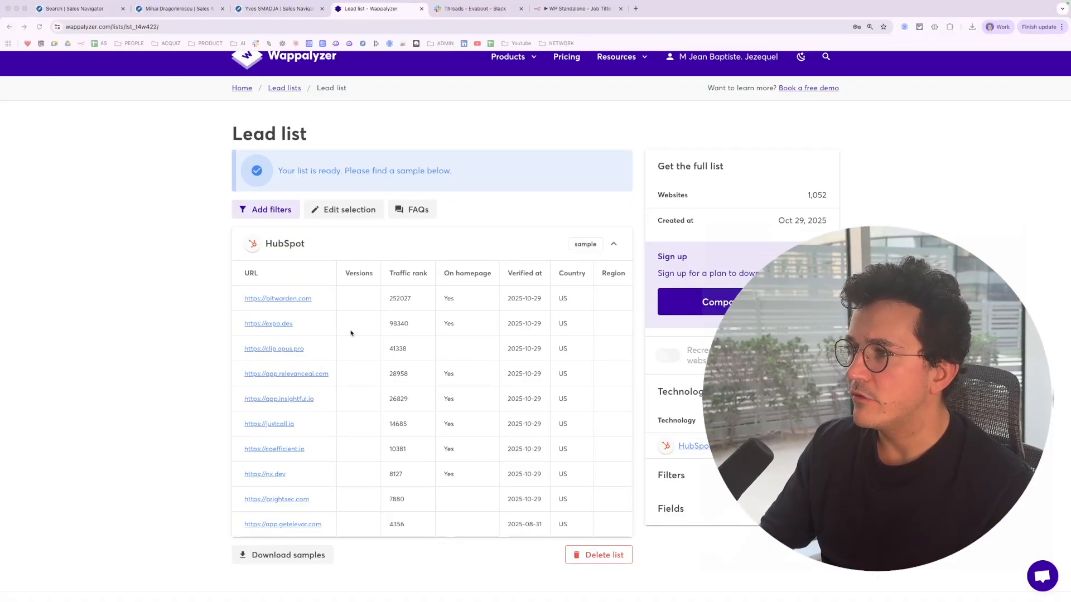
scroll(349, 334, "up", 5)
scroll(351, 326, "right", 6)
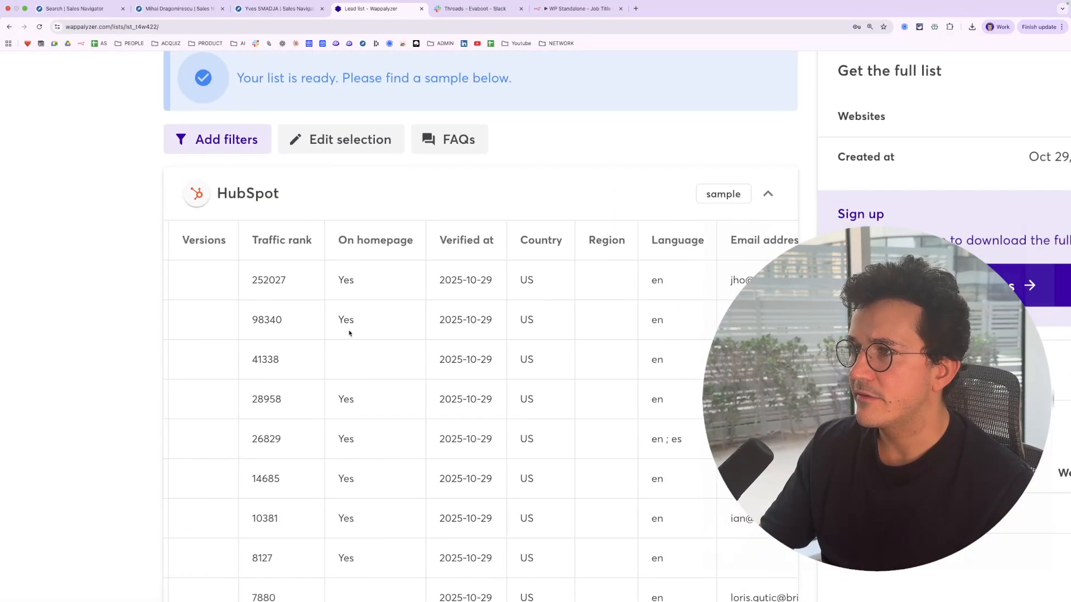
scroll(350, 324, "right", 8)
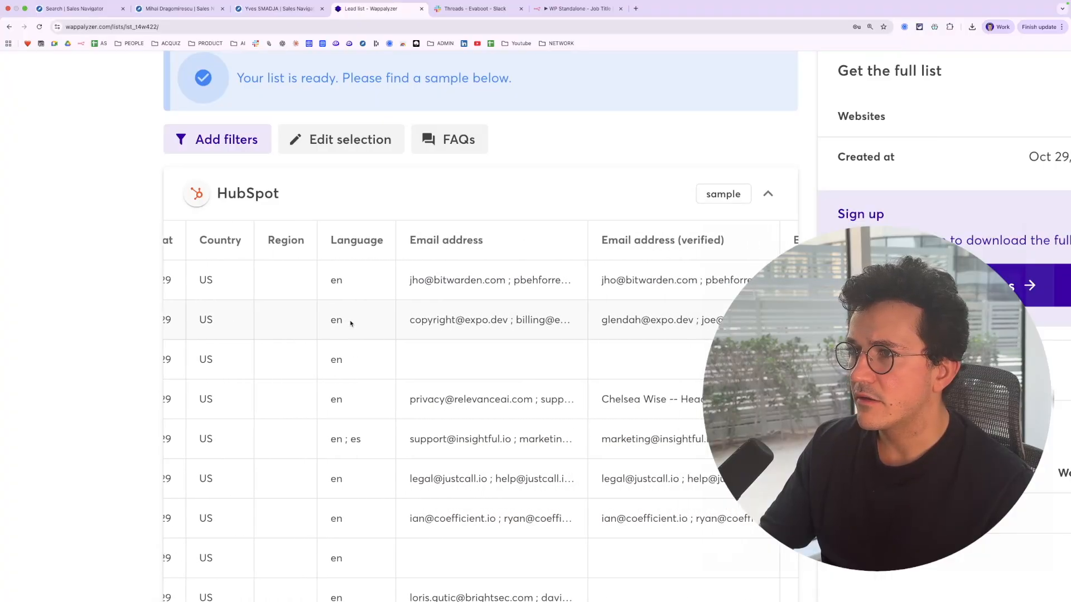
scroll(351, 322, "right", 5)
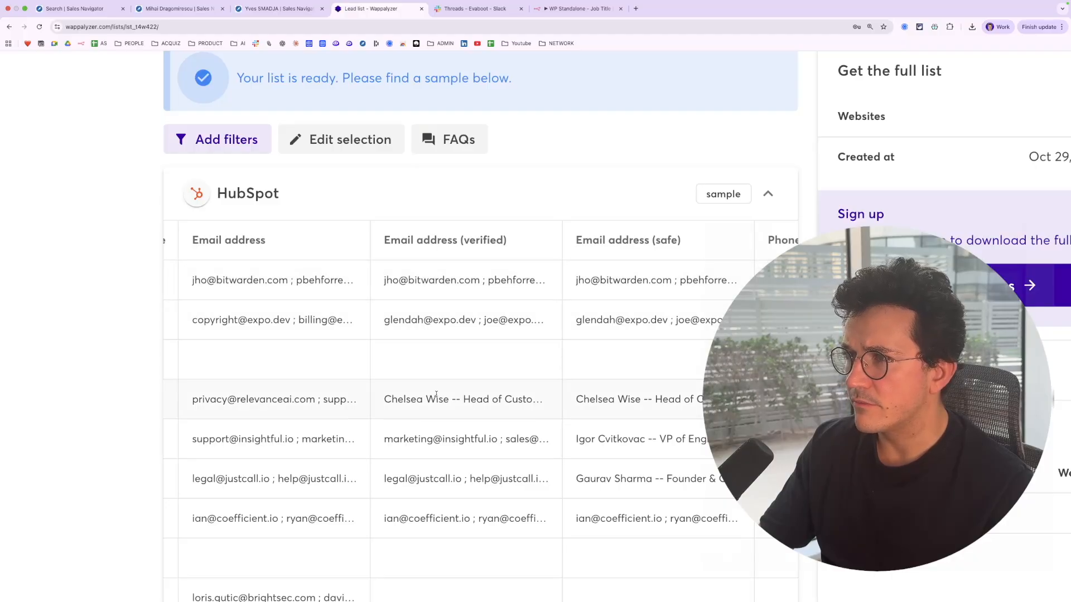
scroll(450, 383, "right", 10)
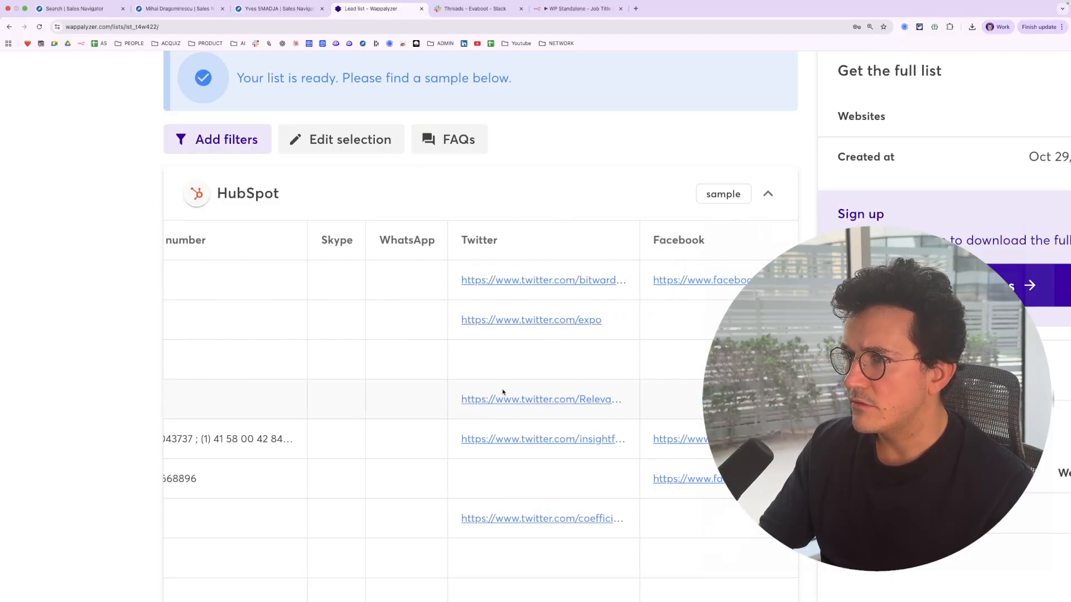
scroll(518, 394, "right", 10)
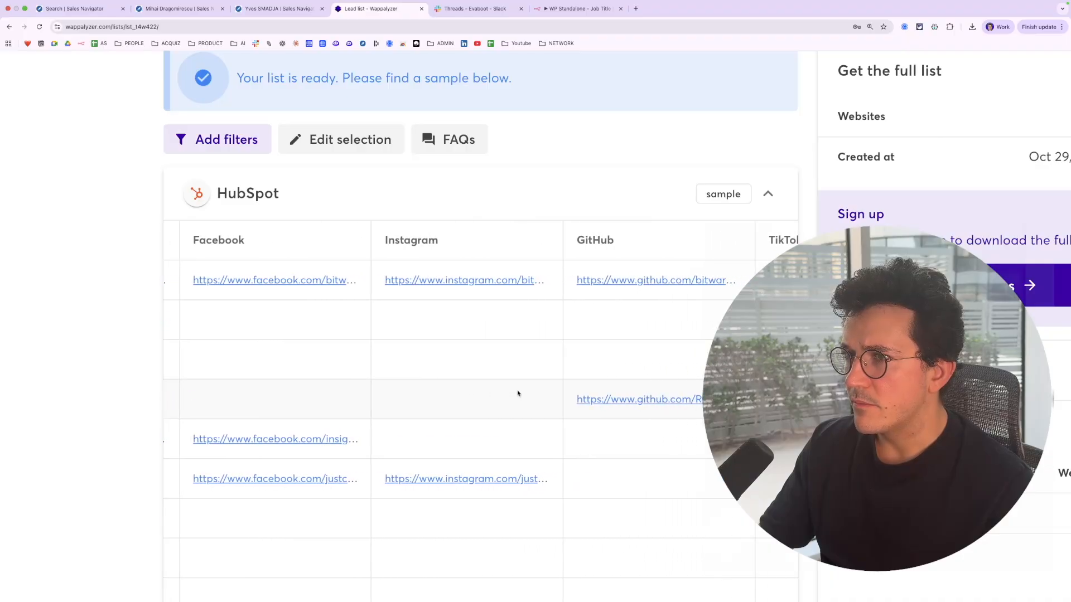
scroll(517, 393, "right", 10)
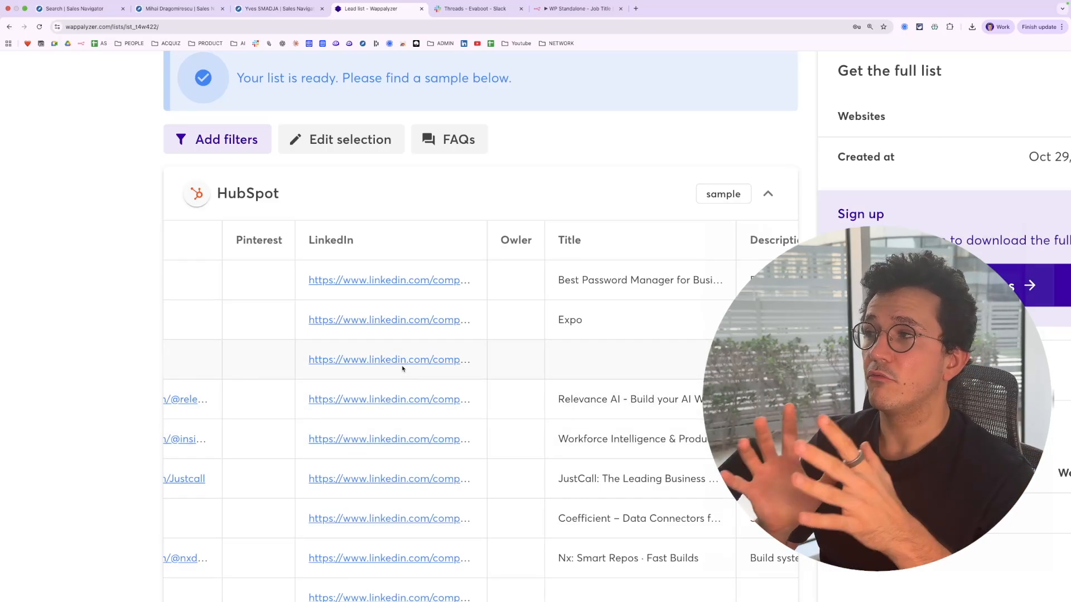
scroll(476, 404, "right", 5)
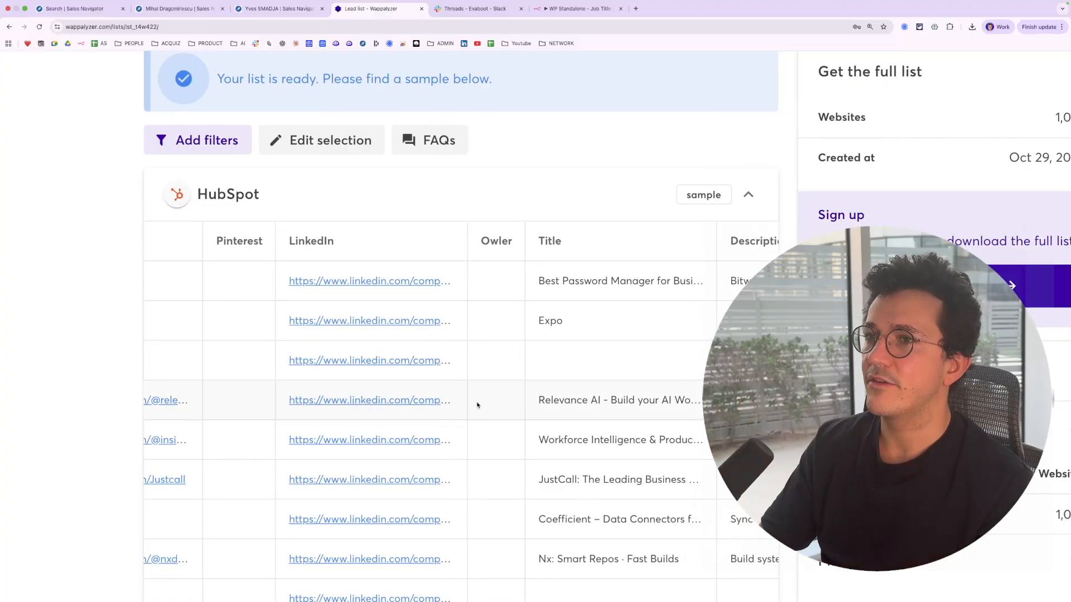
scroll(433, 343, "right", 15)
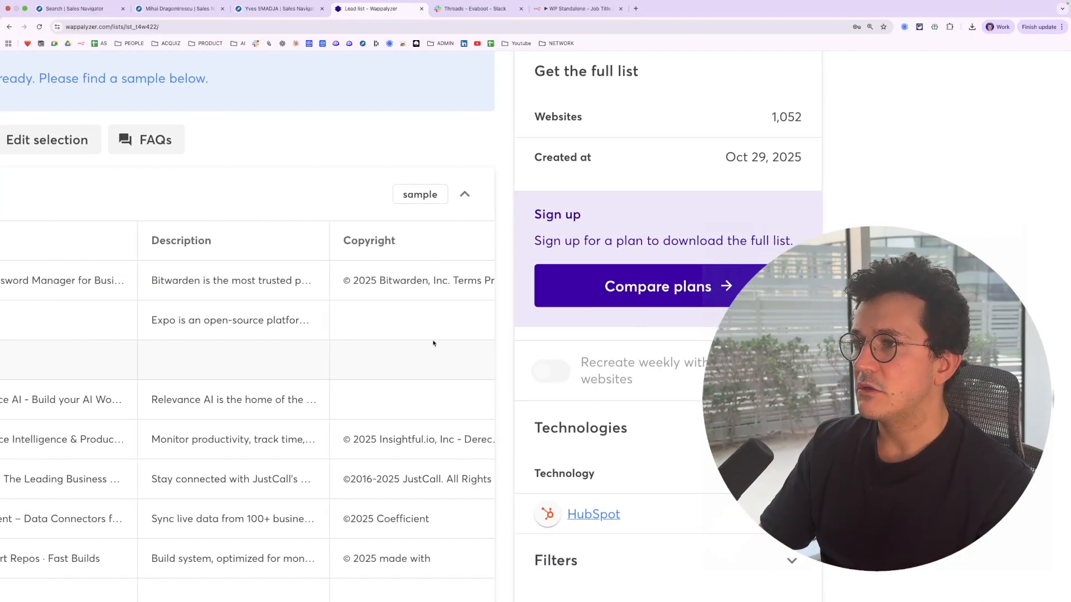
scroll(434, 343, "left", 15)
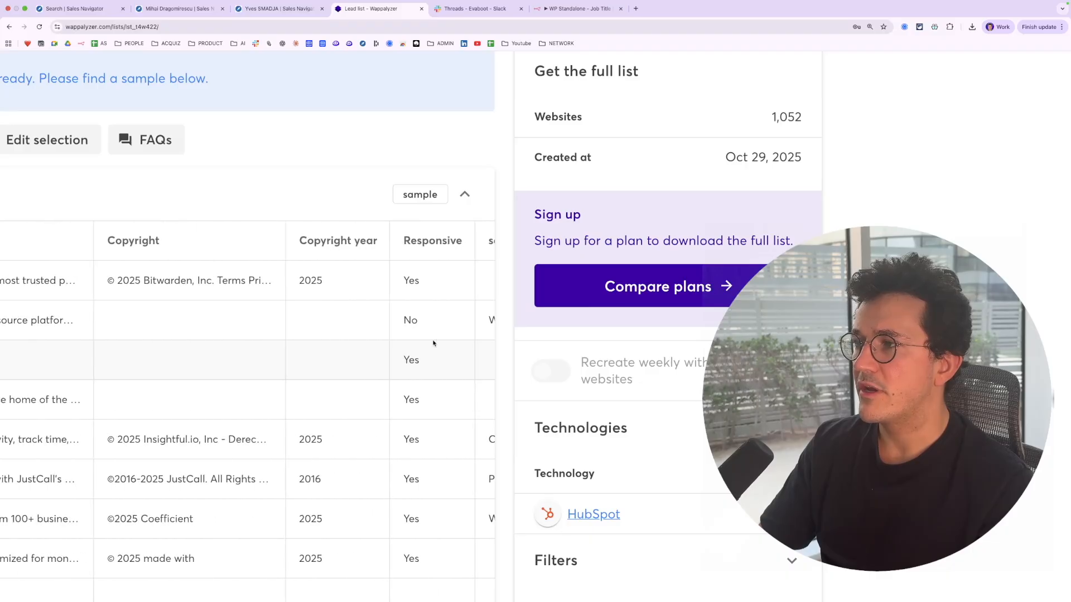
scroll(260, 297, "down", 5)
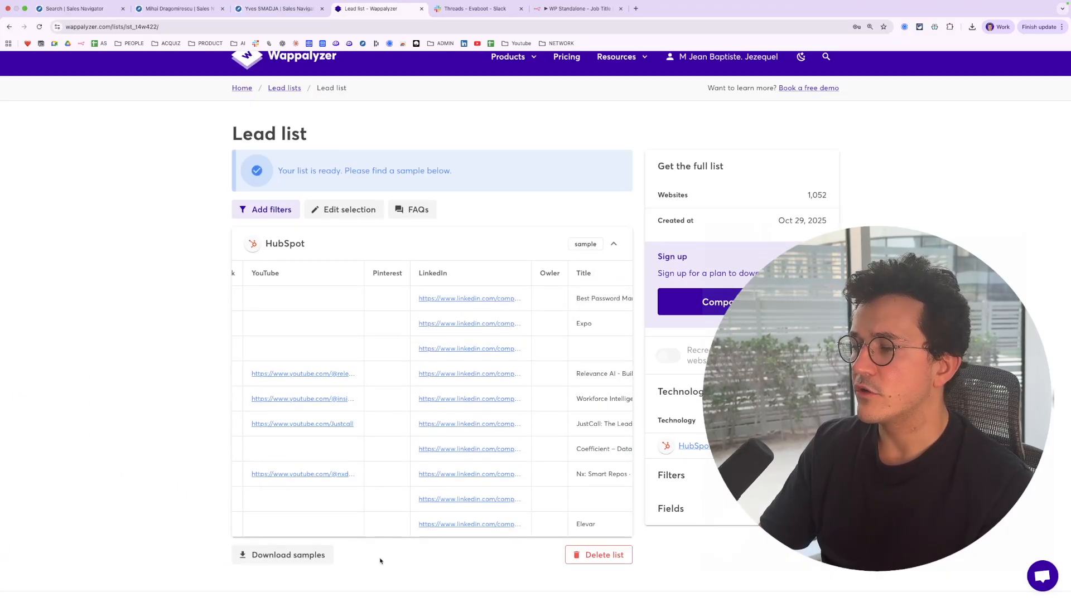
Download the sample lead list and export the Technology Targeting Sales Navigator sheet as a CSV file
left_click(328, 556)
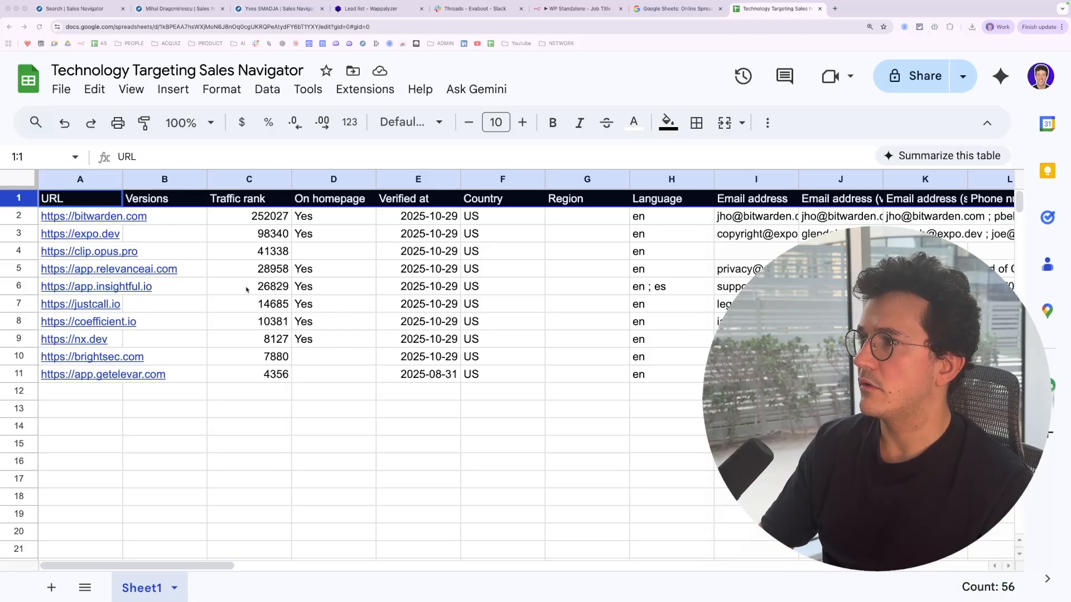
left_click(60, 90)
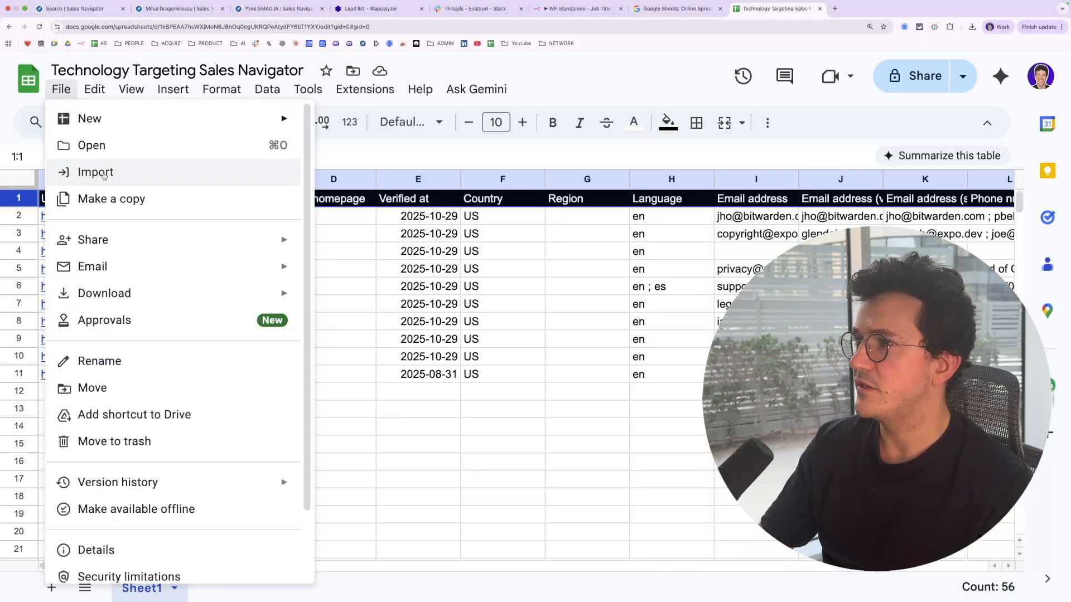
mouse_move(145, 289)
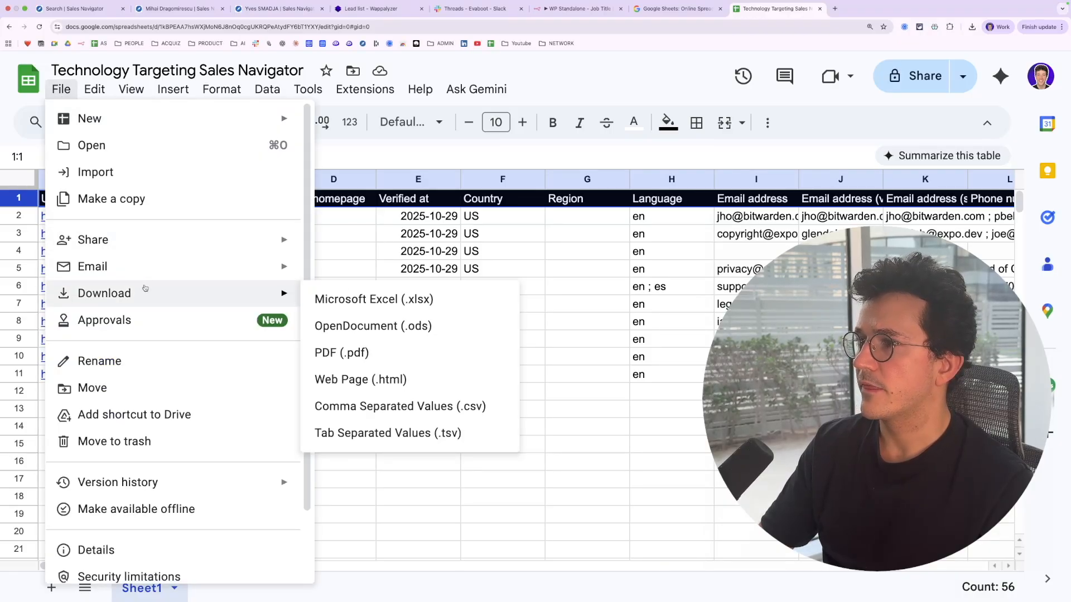
left_click(450, 396)
In Sales Navigator, start an account upload to the account list and drop the exported CSV into it
left_click(95, 11)
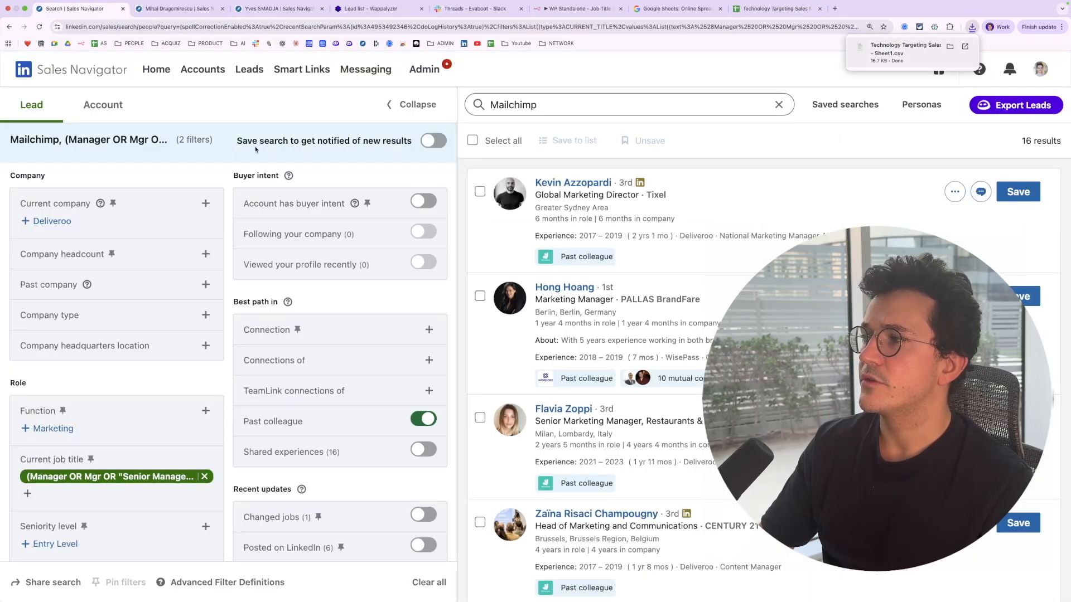
left_click(206, 76)
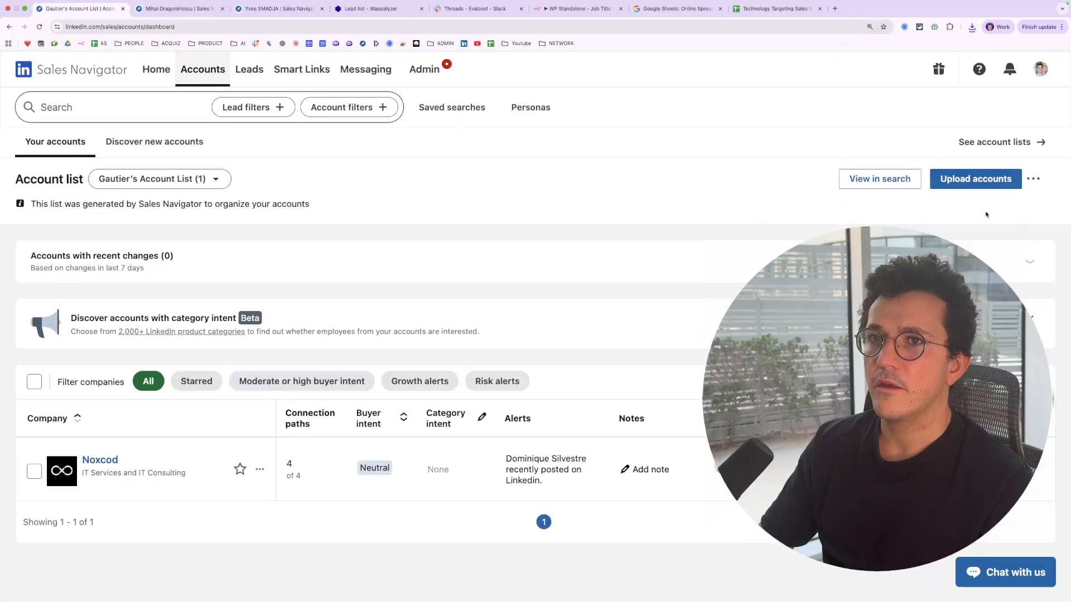
left_click(991, 186)
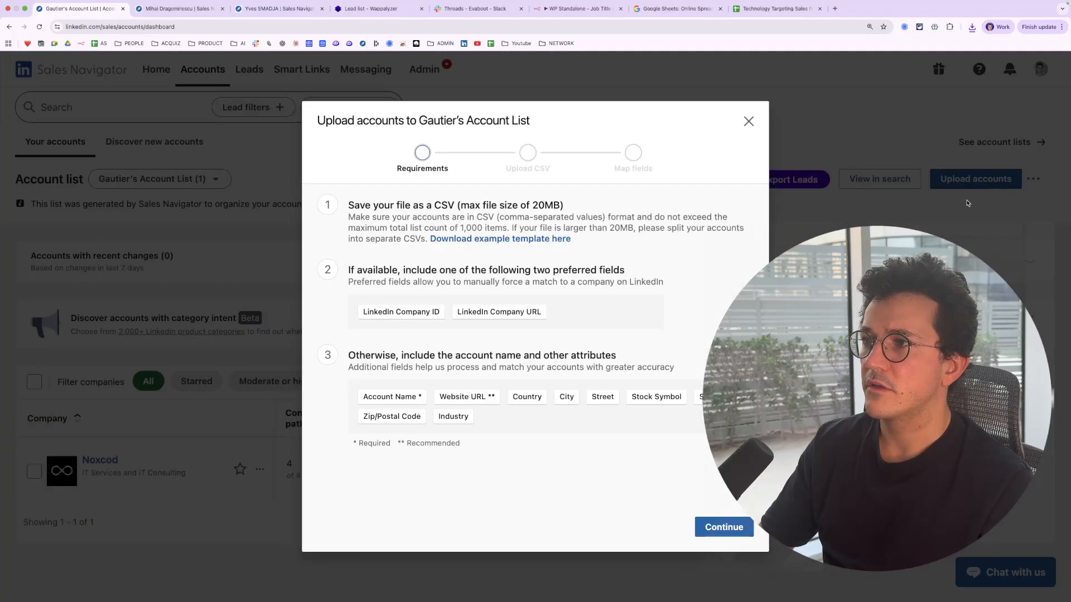
left_click(734, 528)
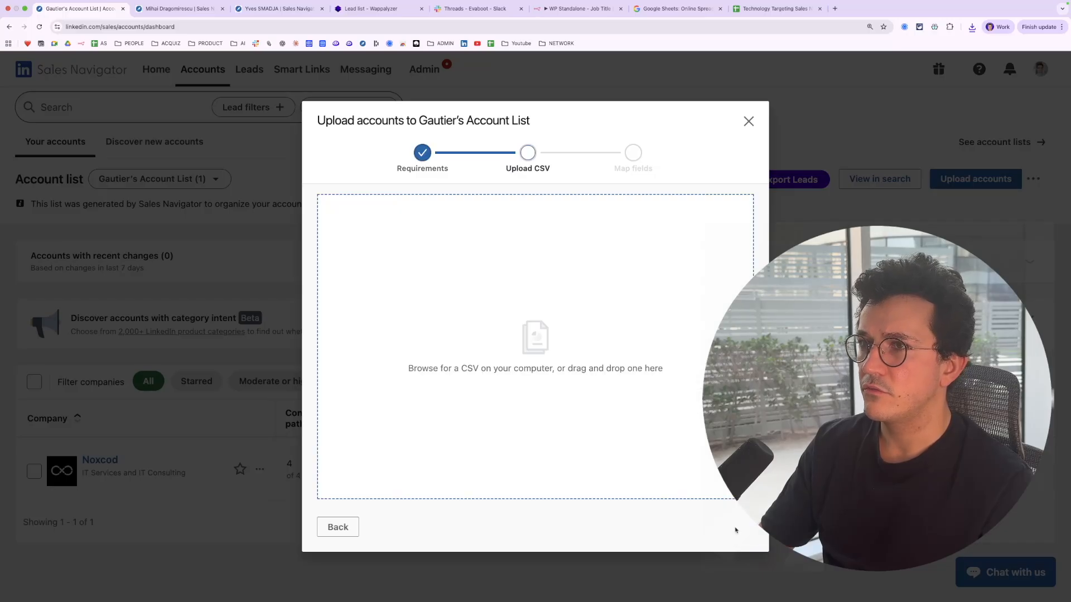
left_click(971, 28)
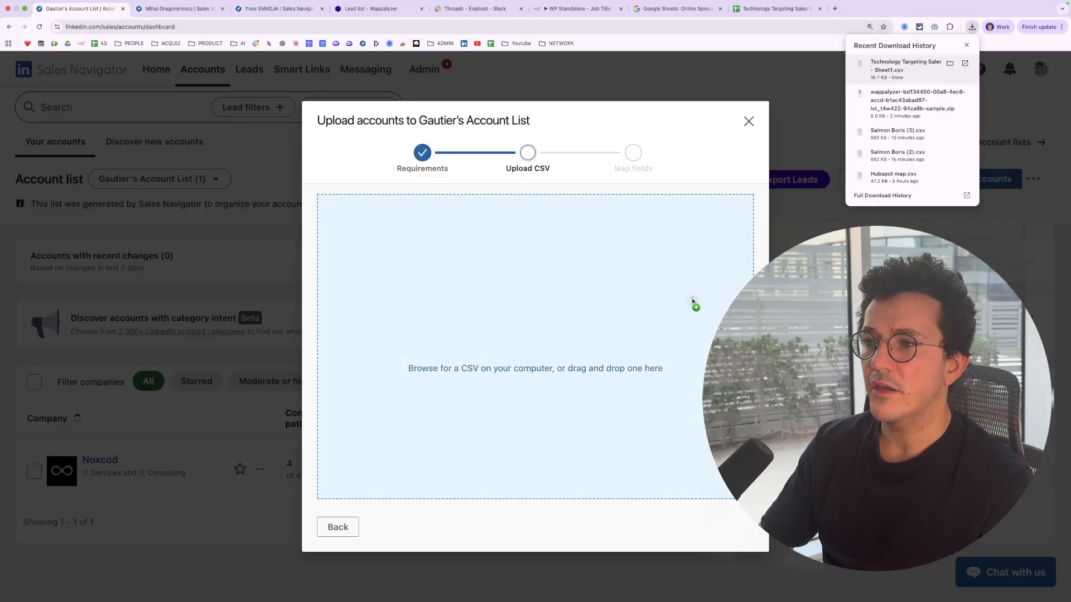
left_click_drag(742, 245, 598, 406)
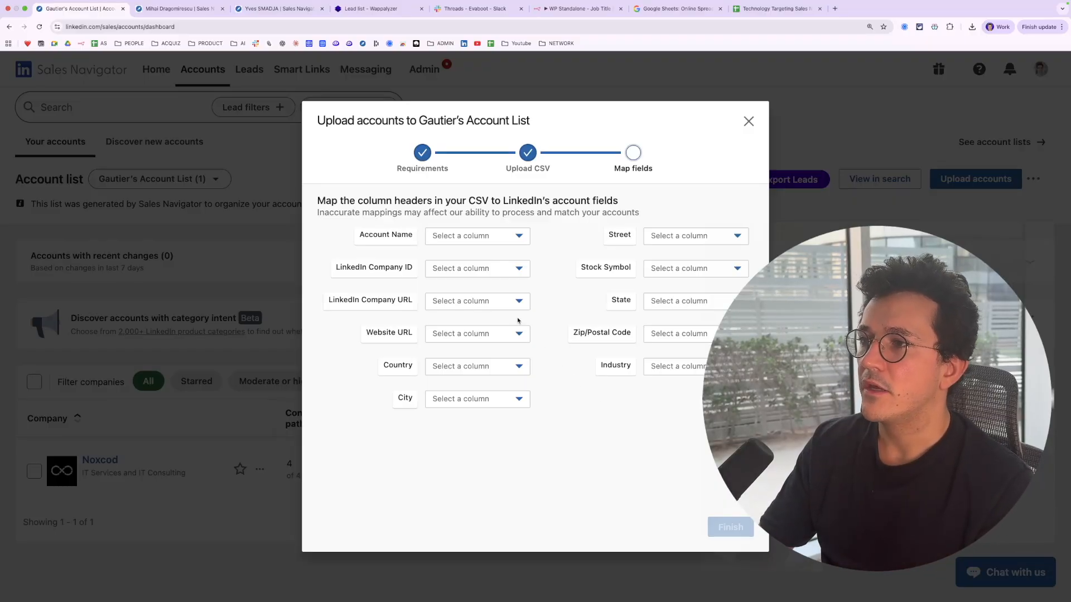
Map the LinkedIn Company URL field to the LinkedIn column
left_click(474, 301)
scroll(491, 353, "down", 10)
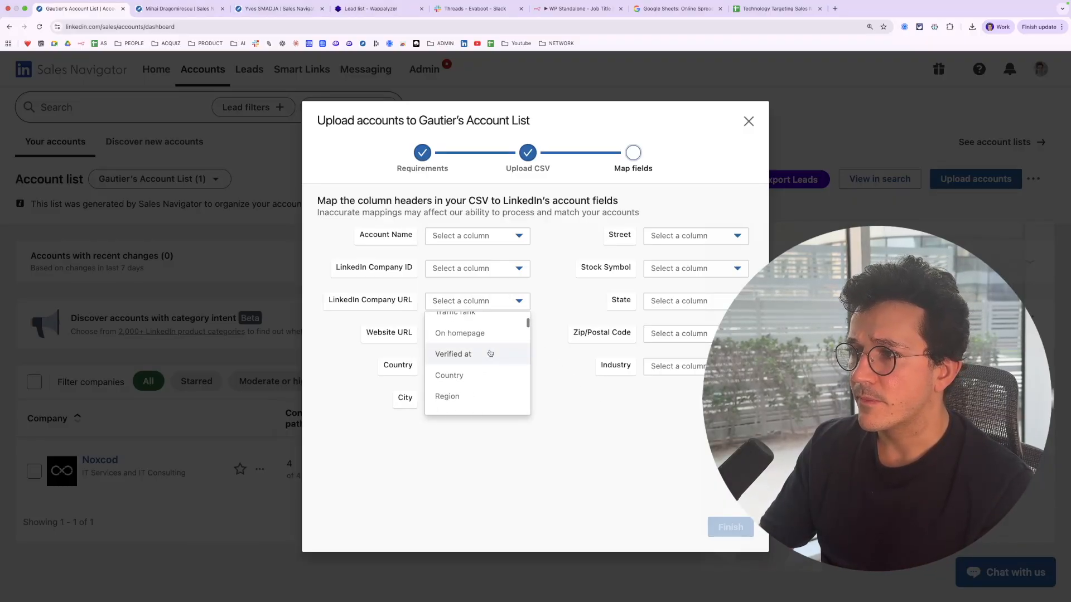
scroll(490, 353, "down", 5)
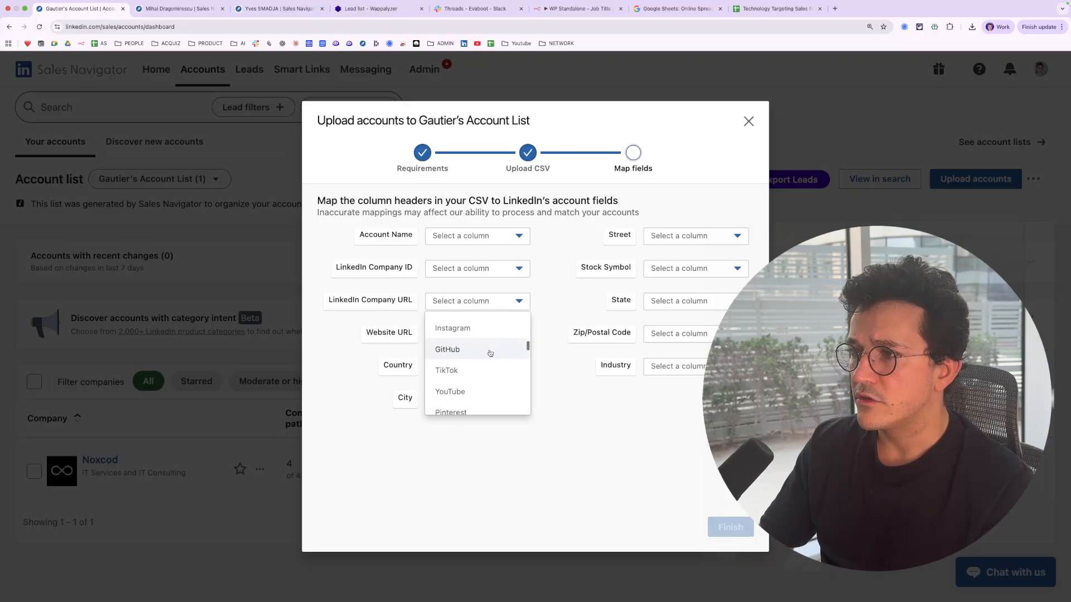
left_click(478, 337)
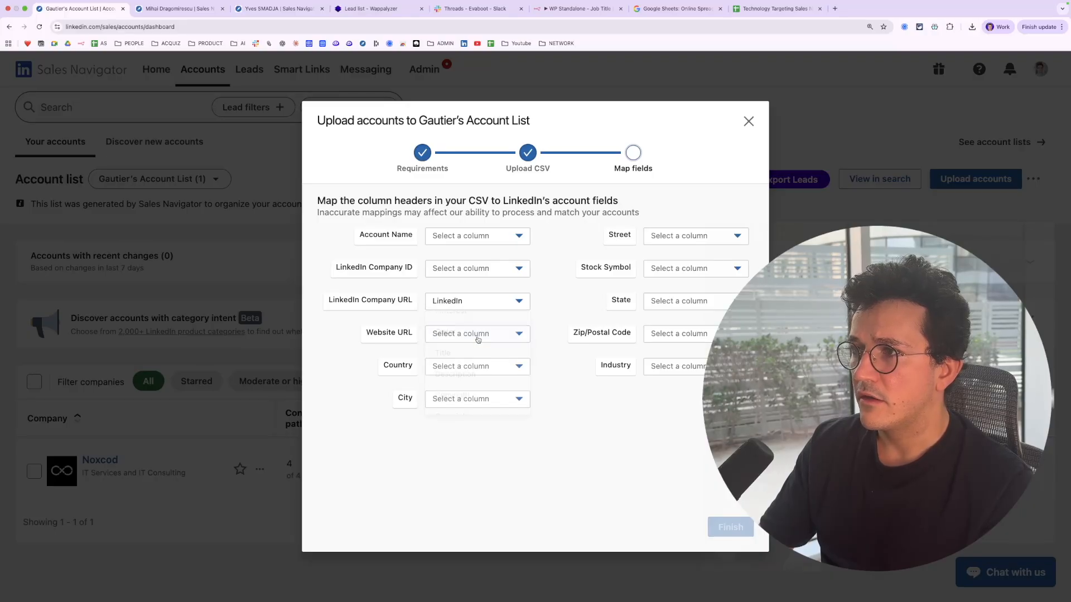
left_click(510, 236)
scroll(480, 308, "down", 2)
scroll(481, 308, "down", 6)
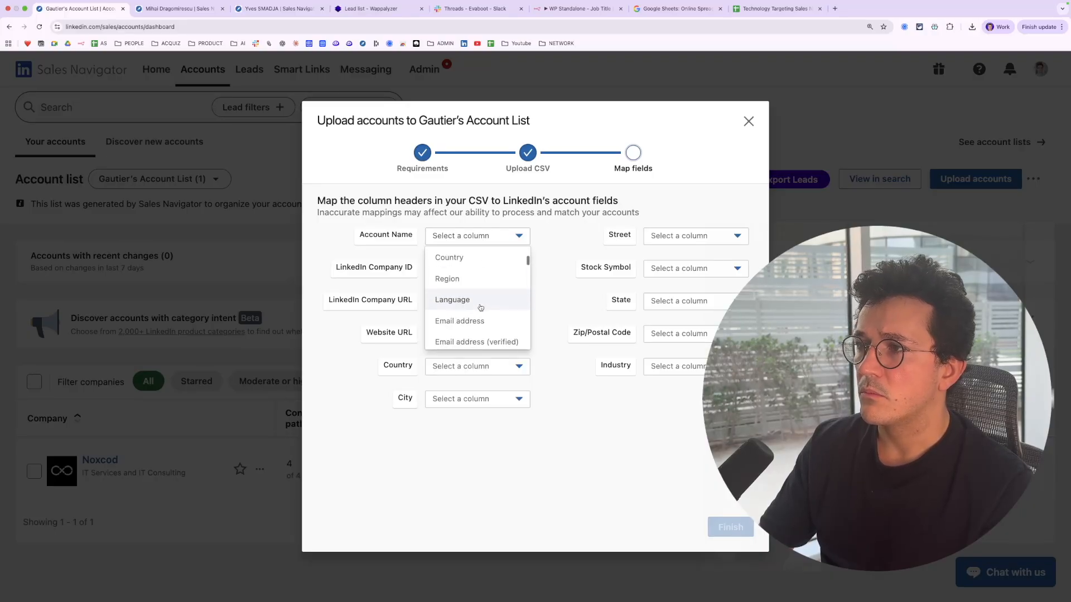
scroll(480, 308, "down", 6)
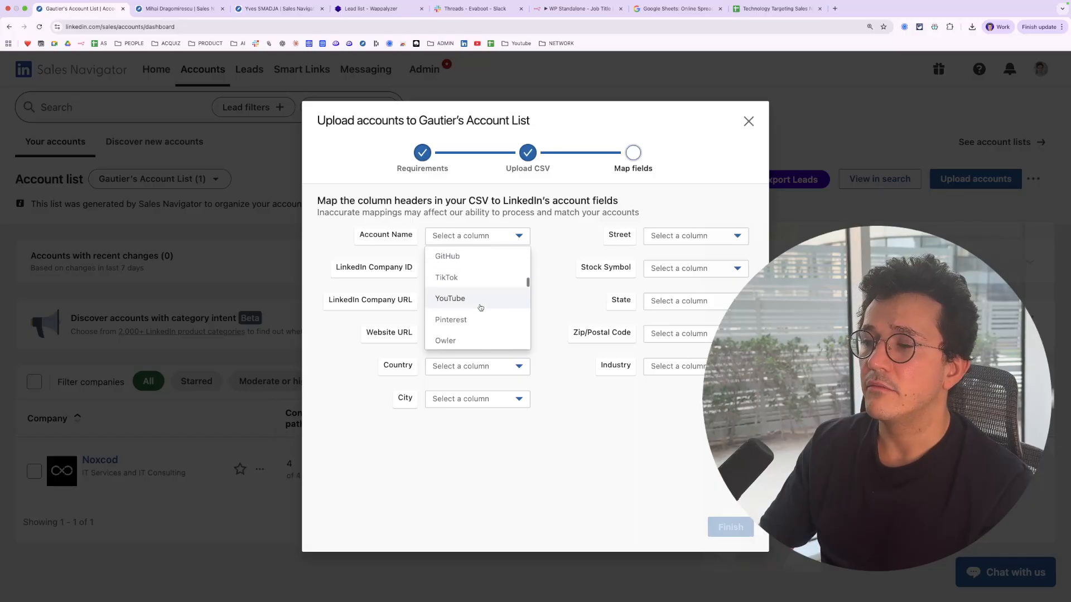
left_click(560, 363)
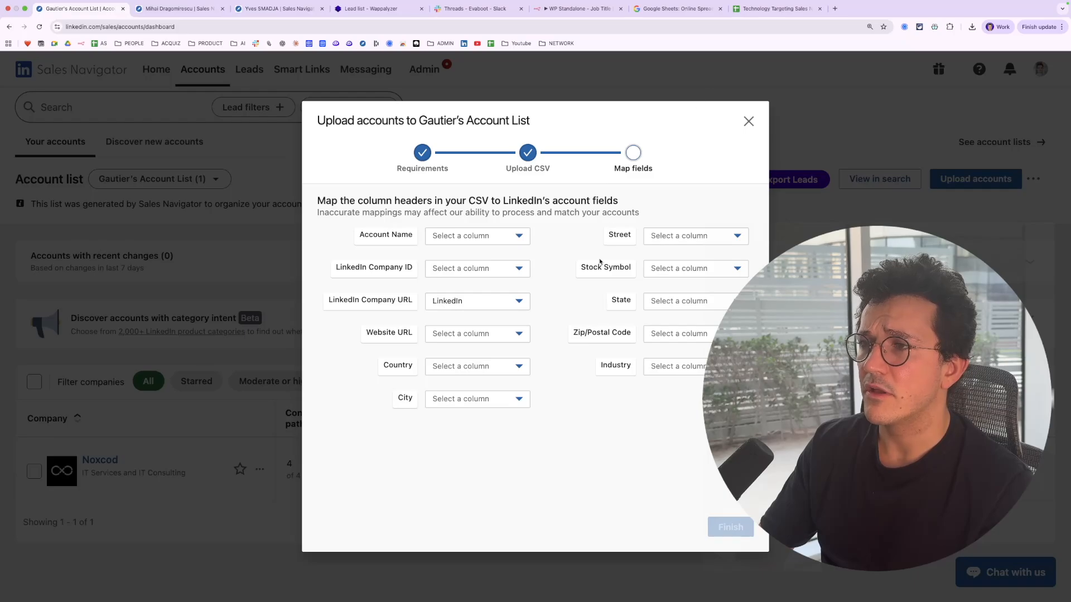
Map Account Name to the Company name column and finish the upload
left_click(476, 235)
left_click(478, 308)
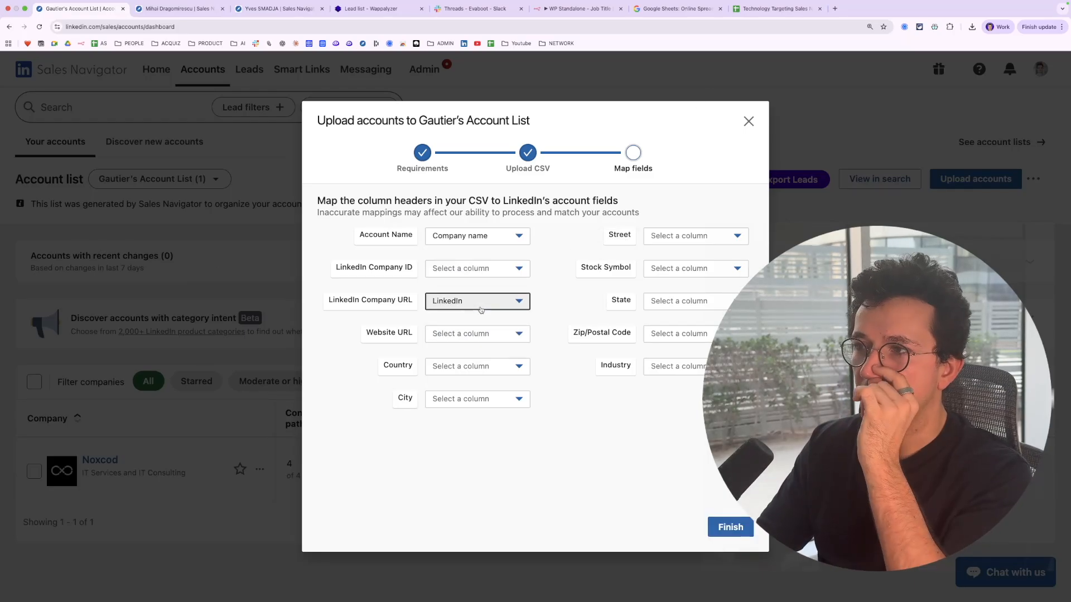
left_click(731, 527)
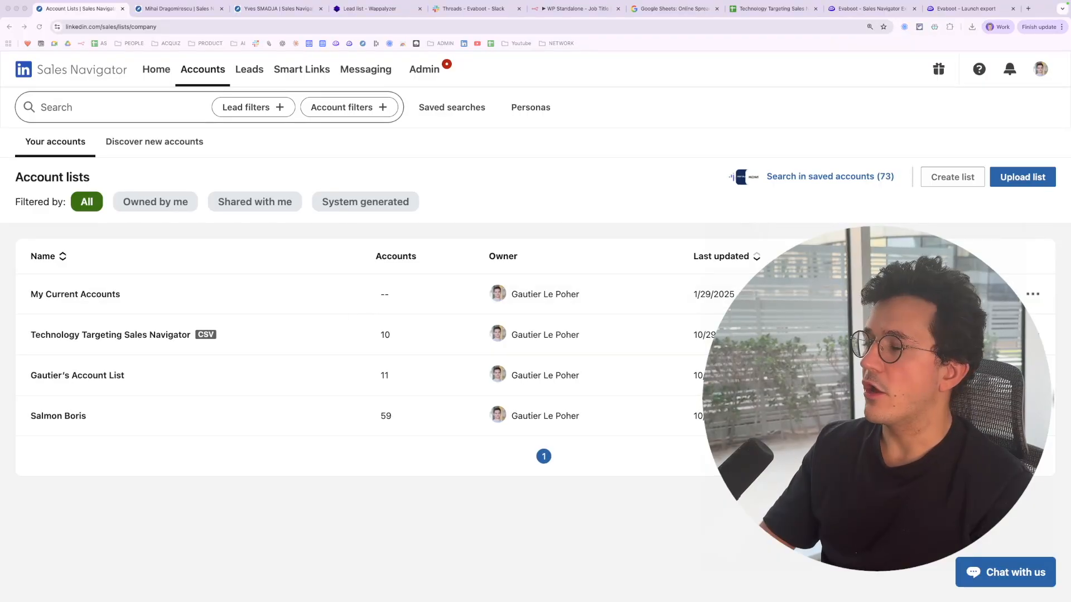
Open the Technology Targeting Sales Navigator account list and browse its companies
left_click(164, 335)
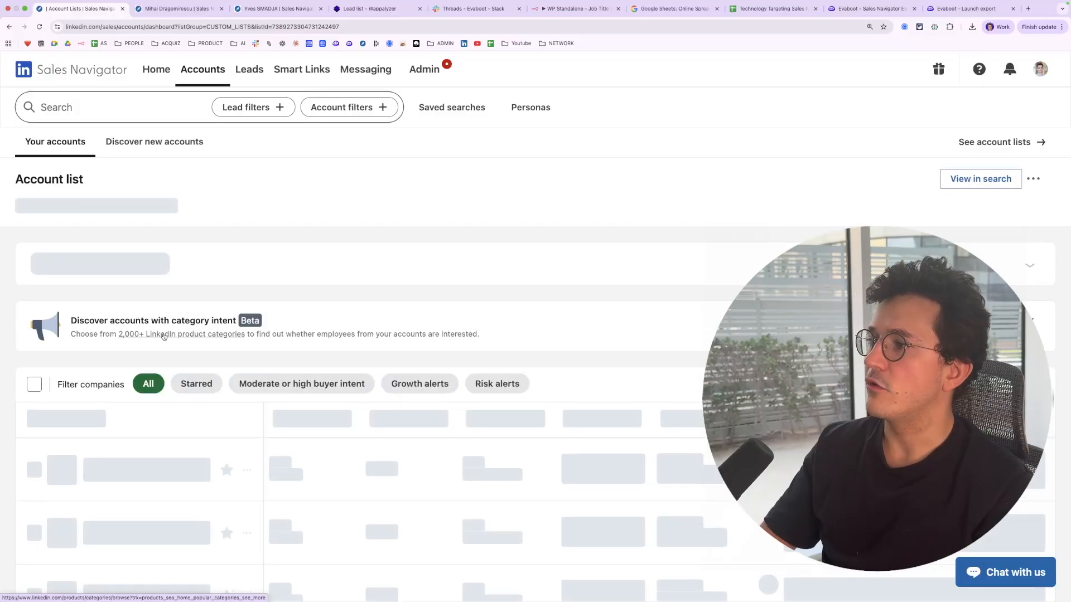
scroll(231, 392, "down", 5)
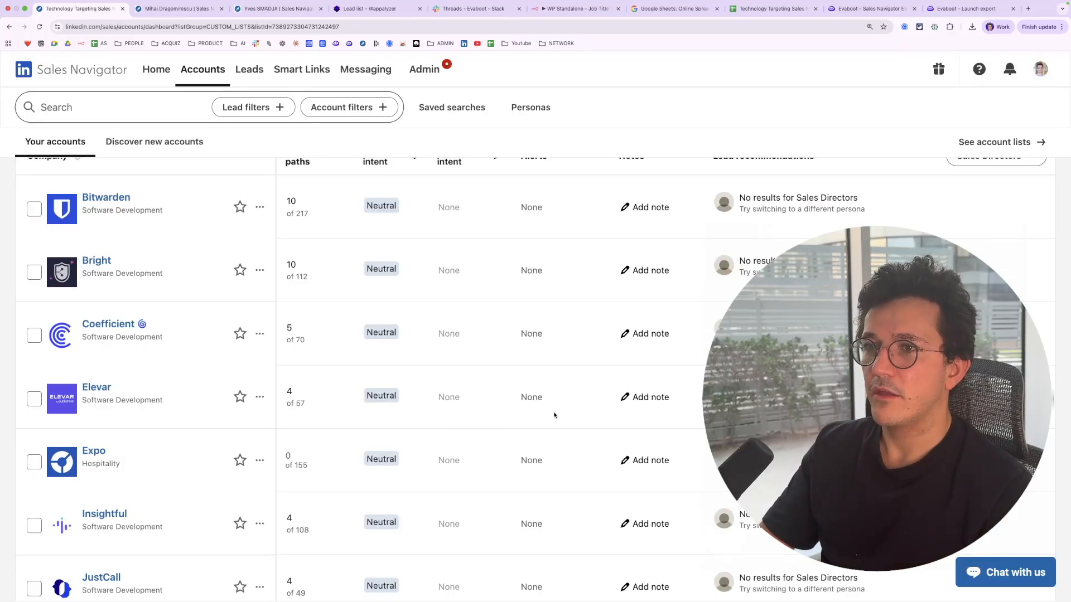
Export the account list with Evaboot under the export name Account Hubspot
scroll(554, 351, "up", 5)
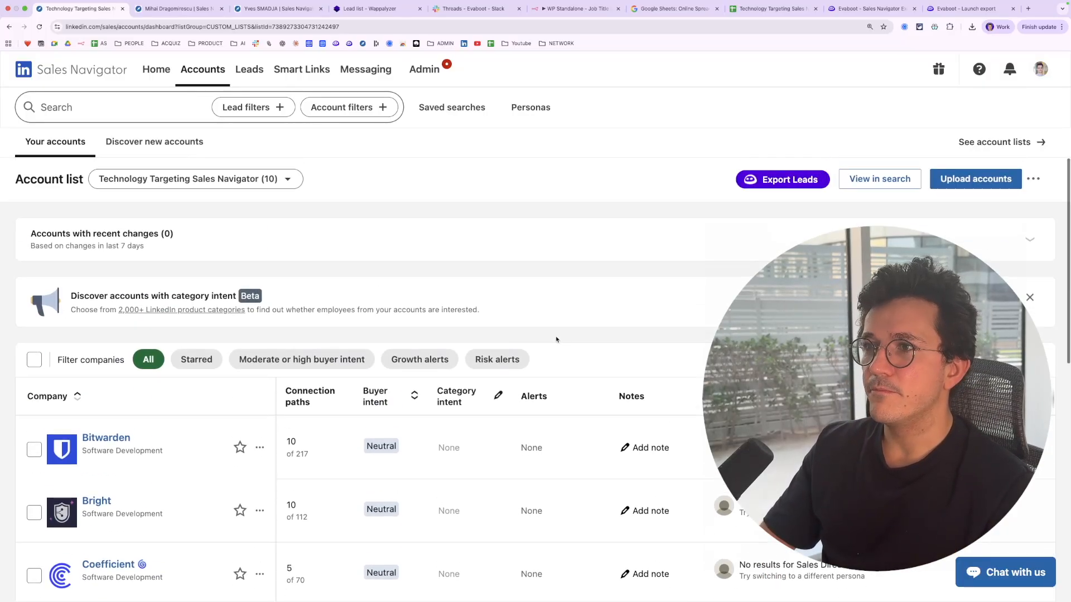
scroll(556, 340, "down", 1)
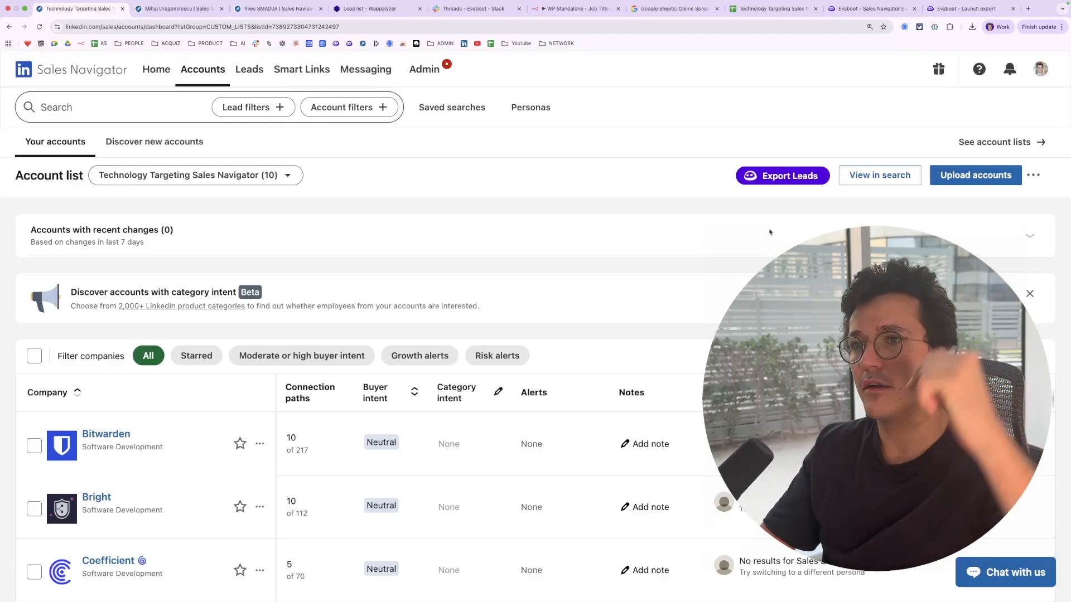
left_click(776, 180)
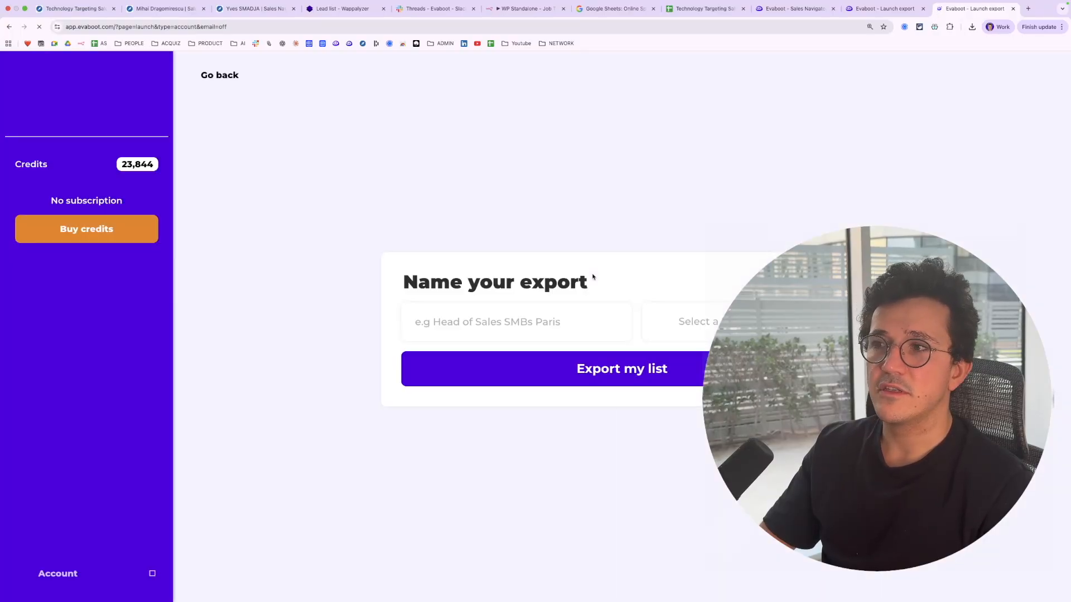
type("Ac")
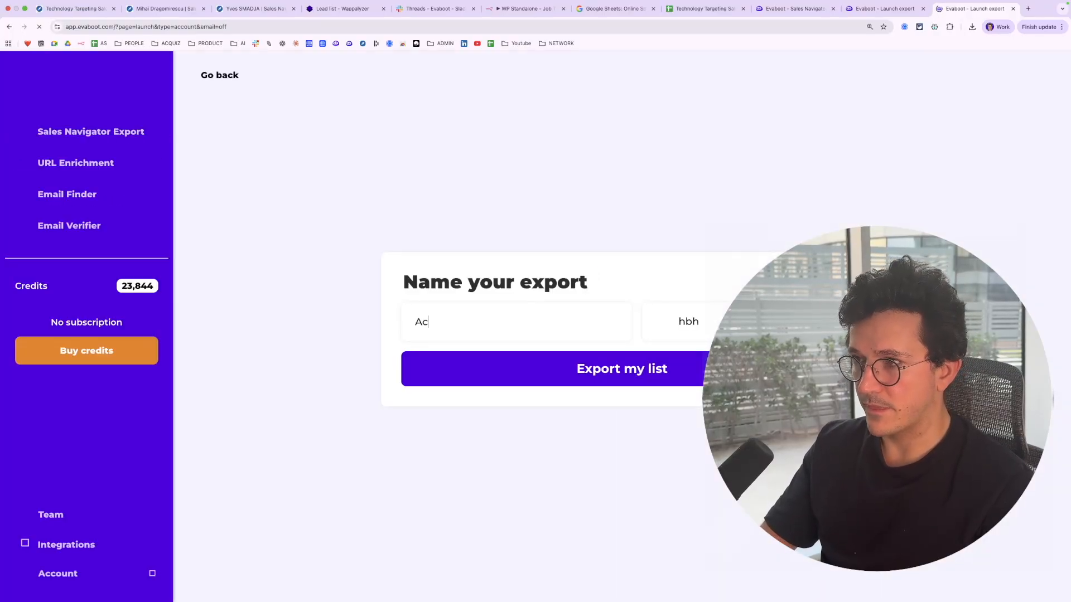
type("count Hubspot")
left_click(509, 367)
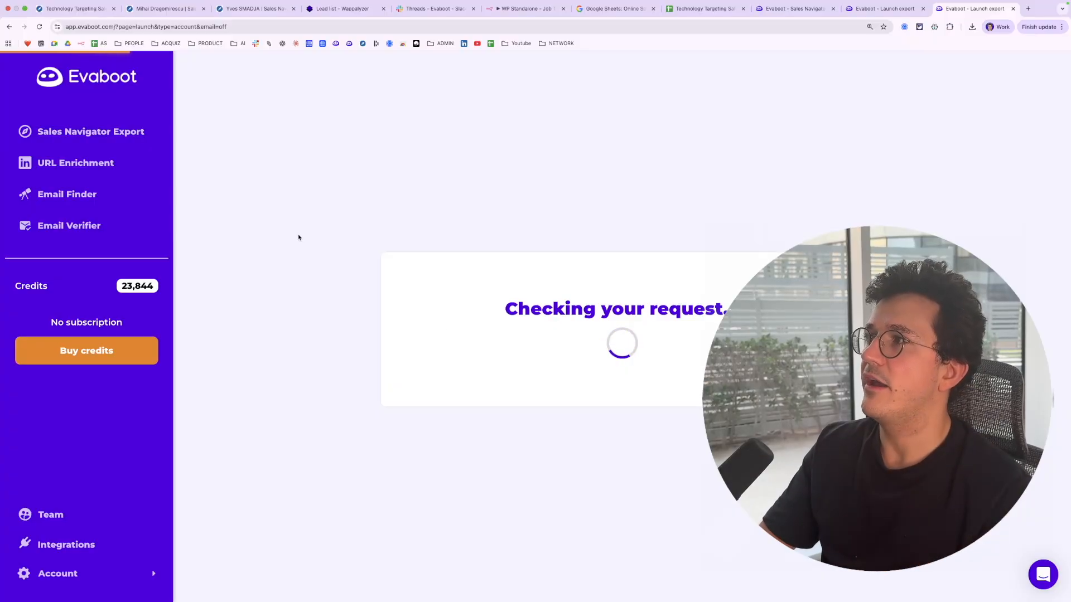
Start a lead search filtered to the Technology Targeting Sales Navigator account list
left_click(97, 9)
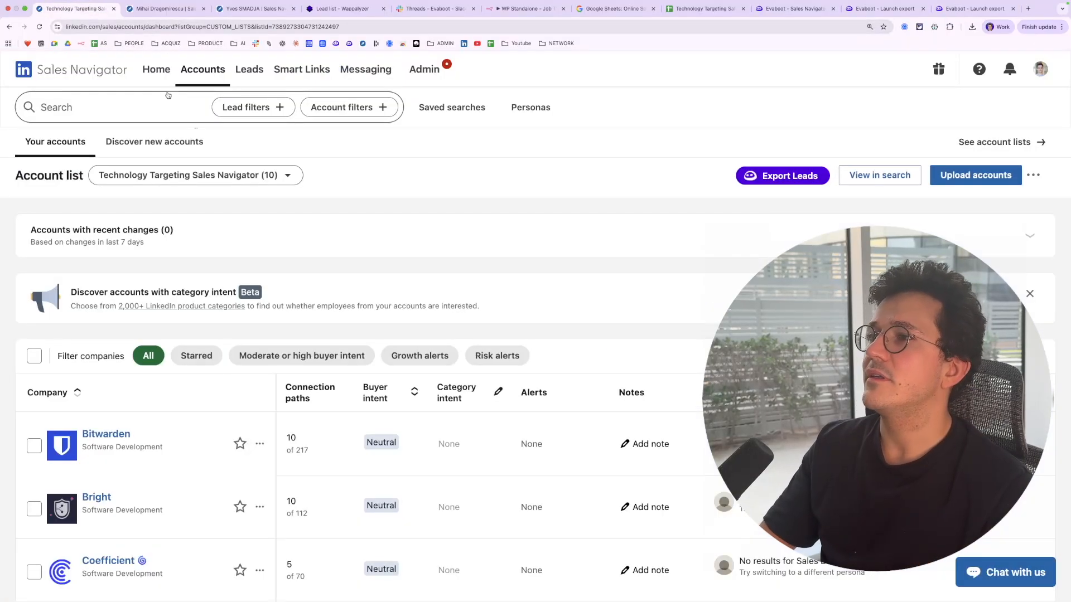
scroll(395, 285, "down", 3)
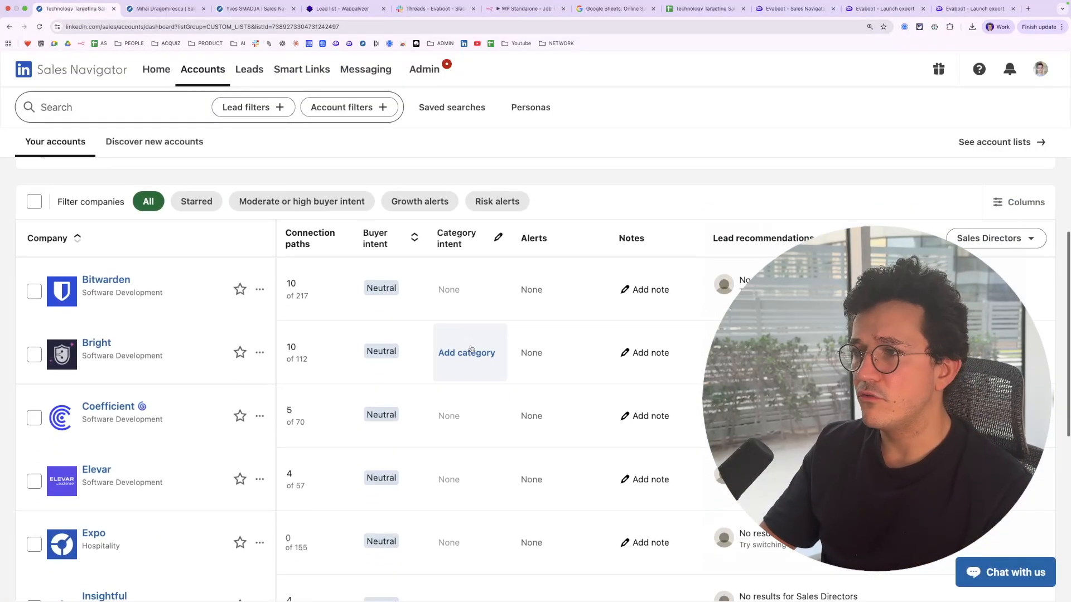
scroll(499, 316, "up", 3)
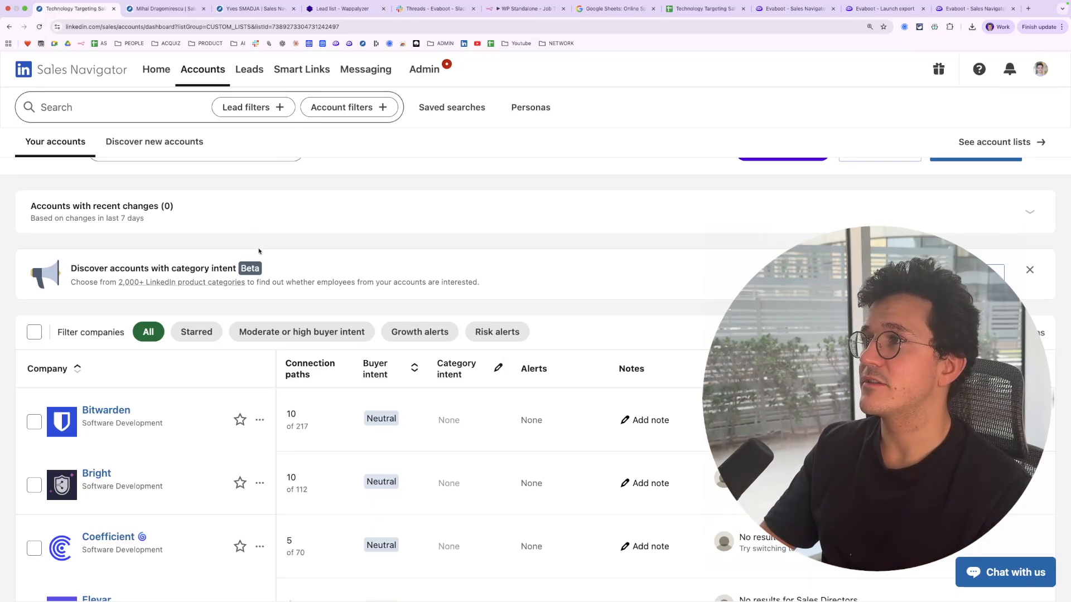
left_click(252, 109)
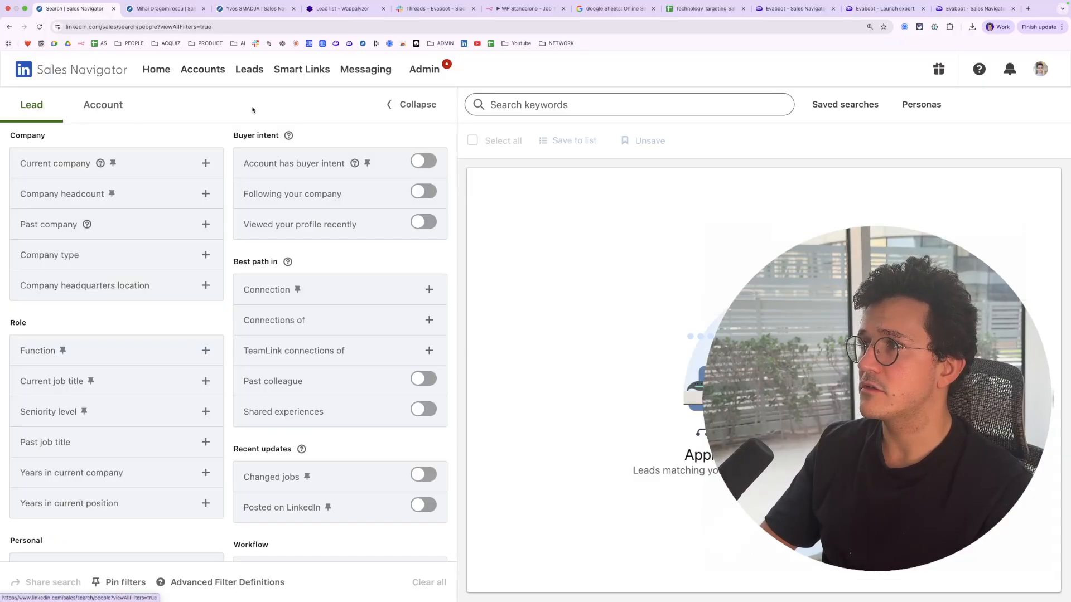
scroll(355, 330, "down", 3)
scroll(356, 330, "down", 2)
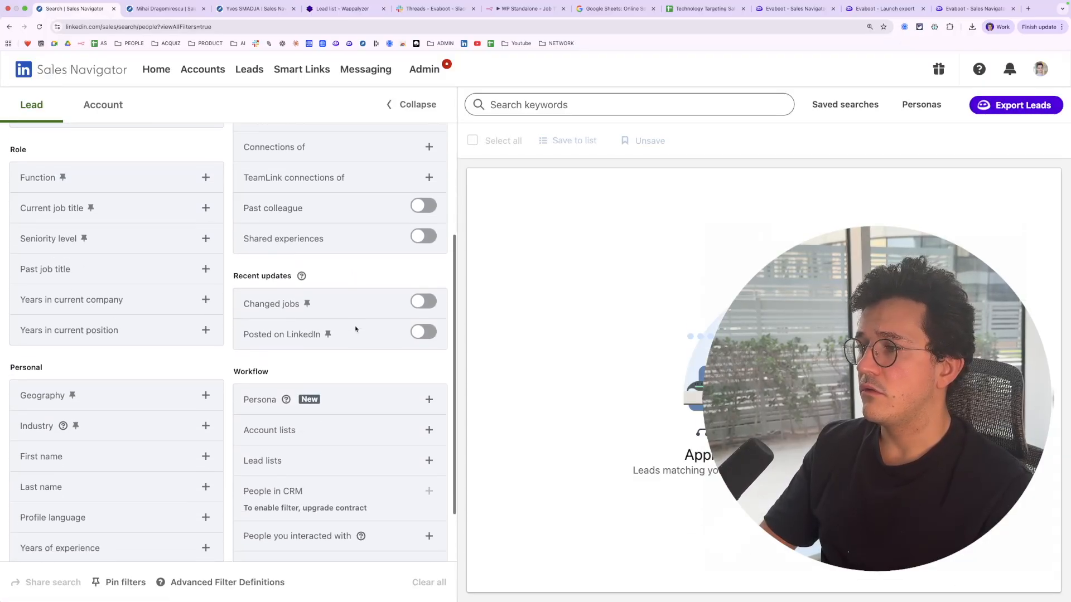
left_click(359, 426)
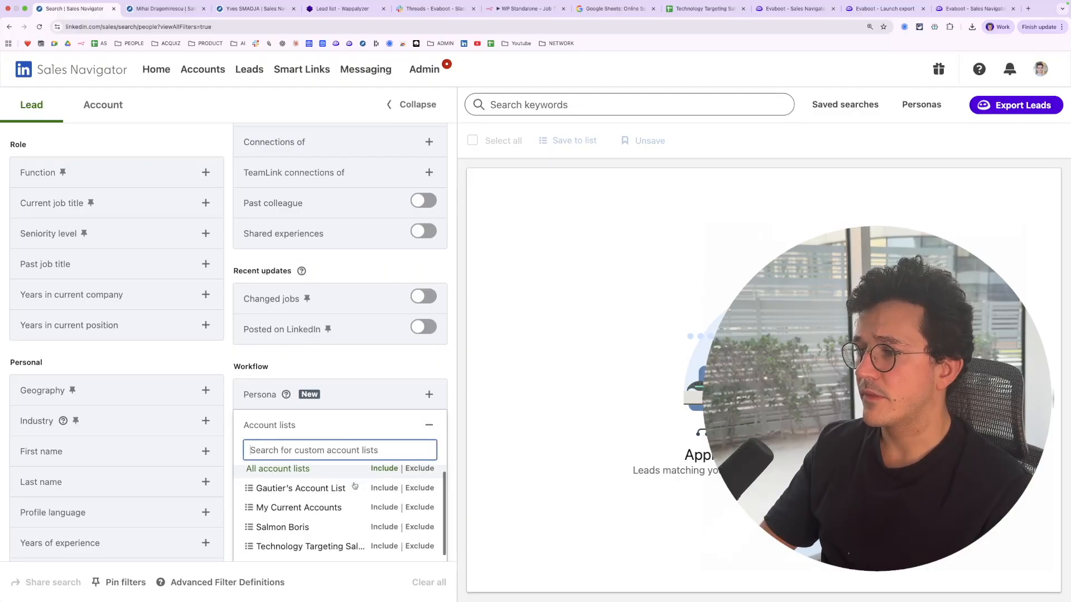
left_click(322, 552)
left_click(442, 405)
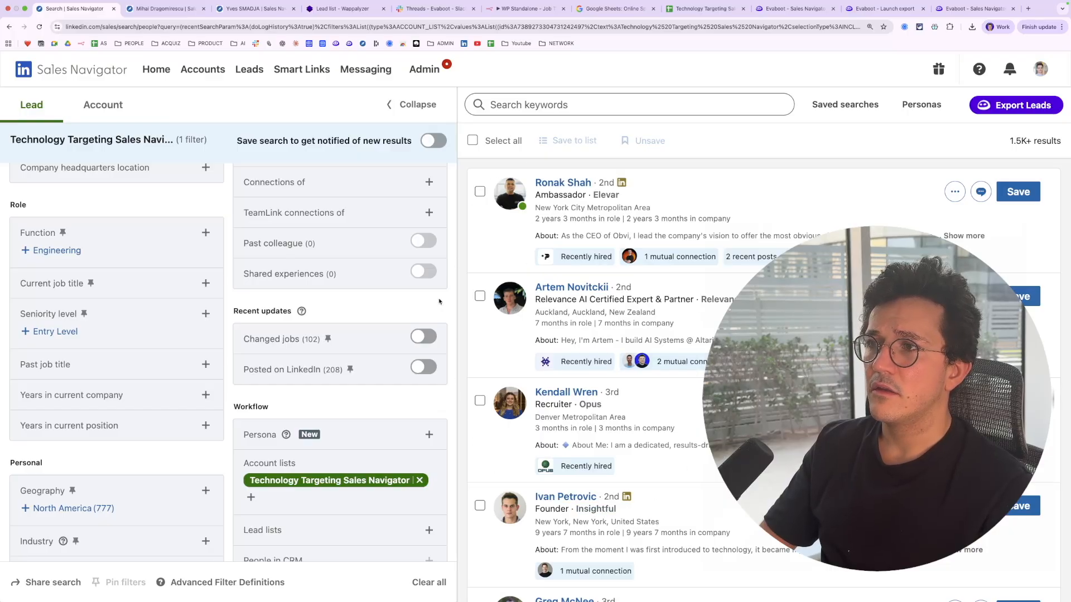
Add current job title filters Founder, CEO and Co-Founder to the lead search
scroll(655, 379, "down", 5)
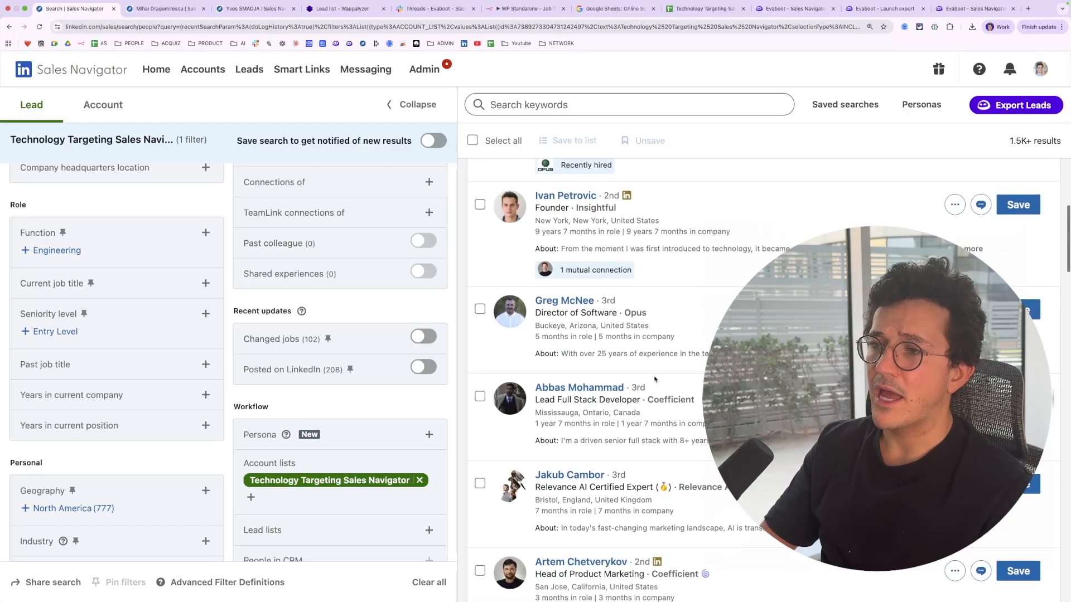
scroll(655, 379, "up", 5)
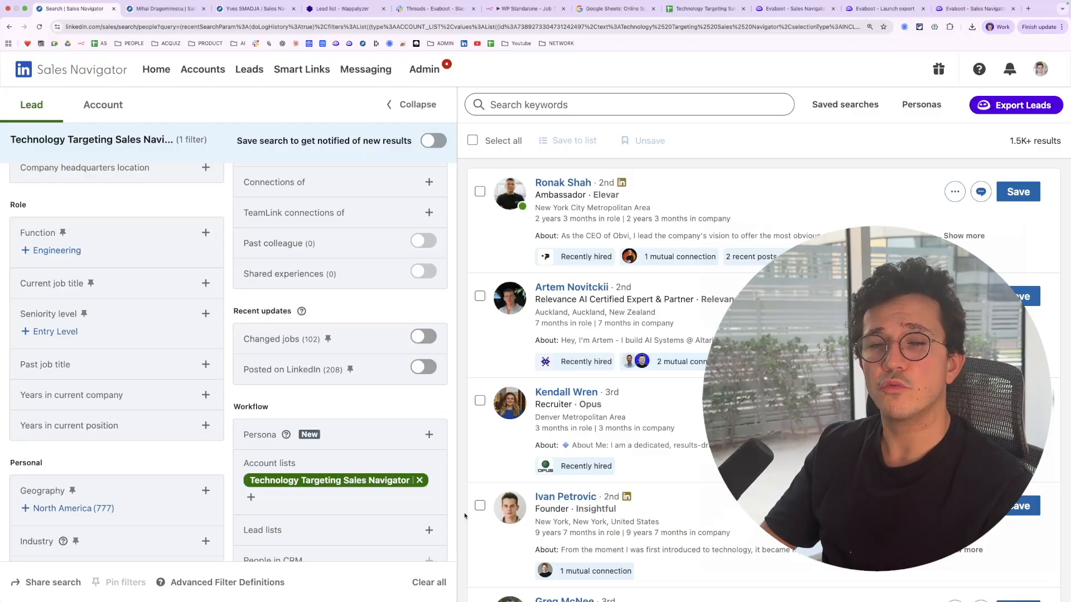
left_click(147, 290)
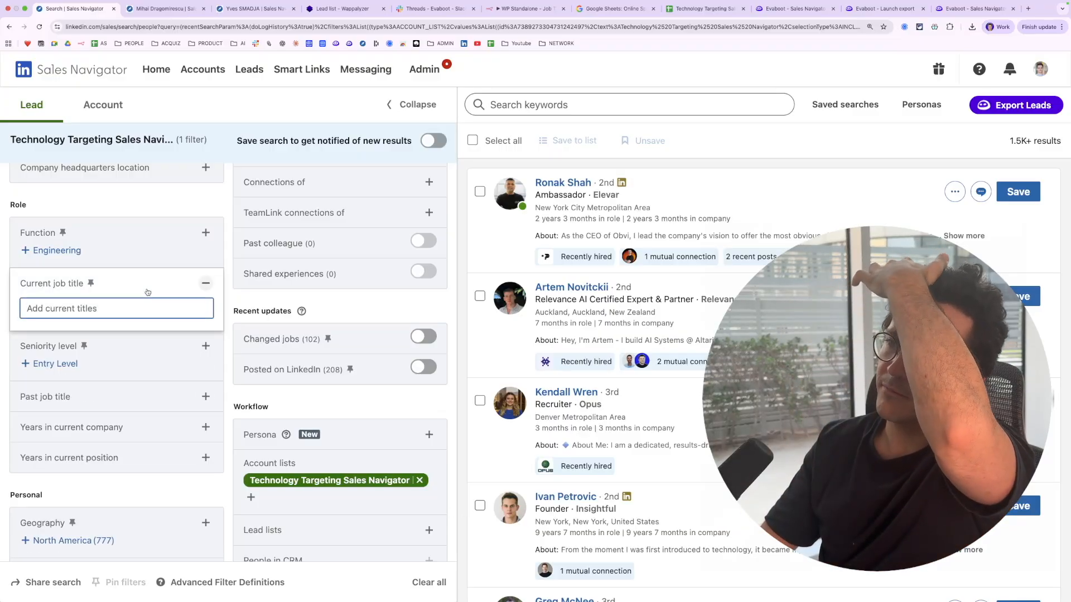
type("Founder")
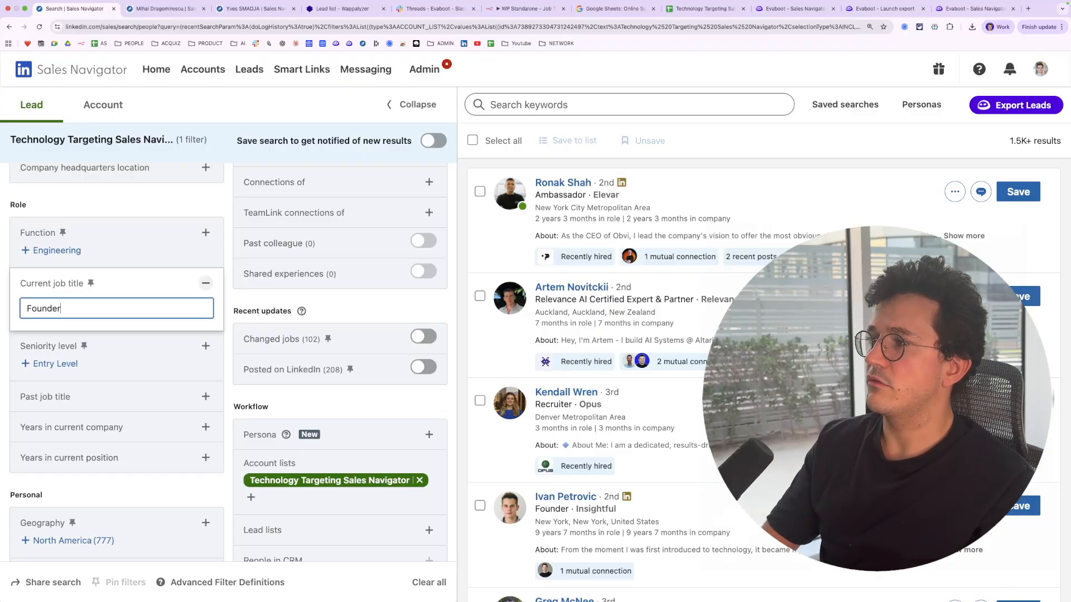
key("Return")
type("CEO")
key("Return")
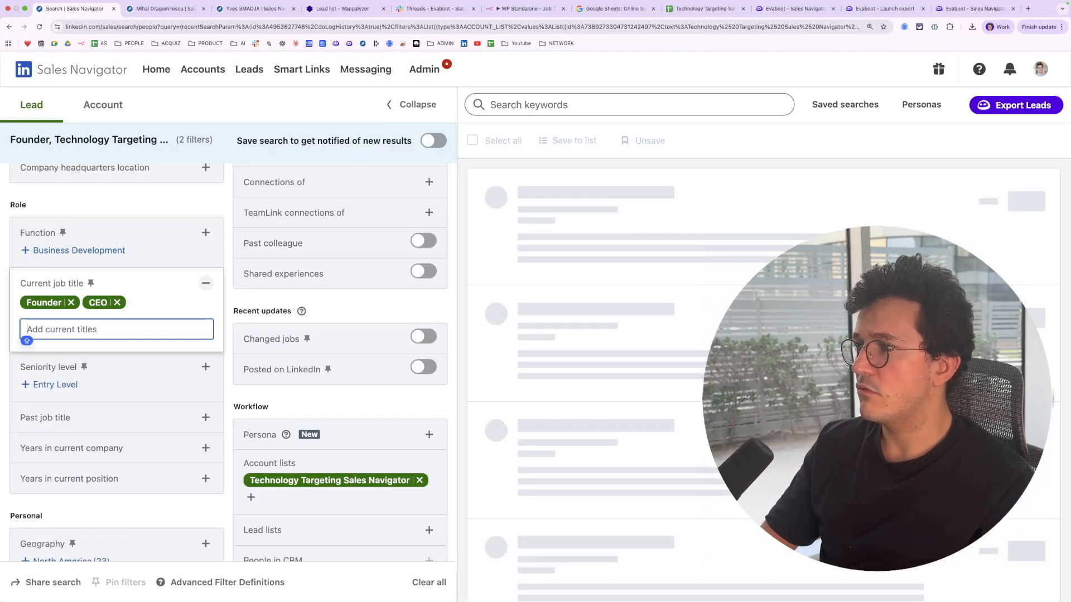
type("Co")
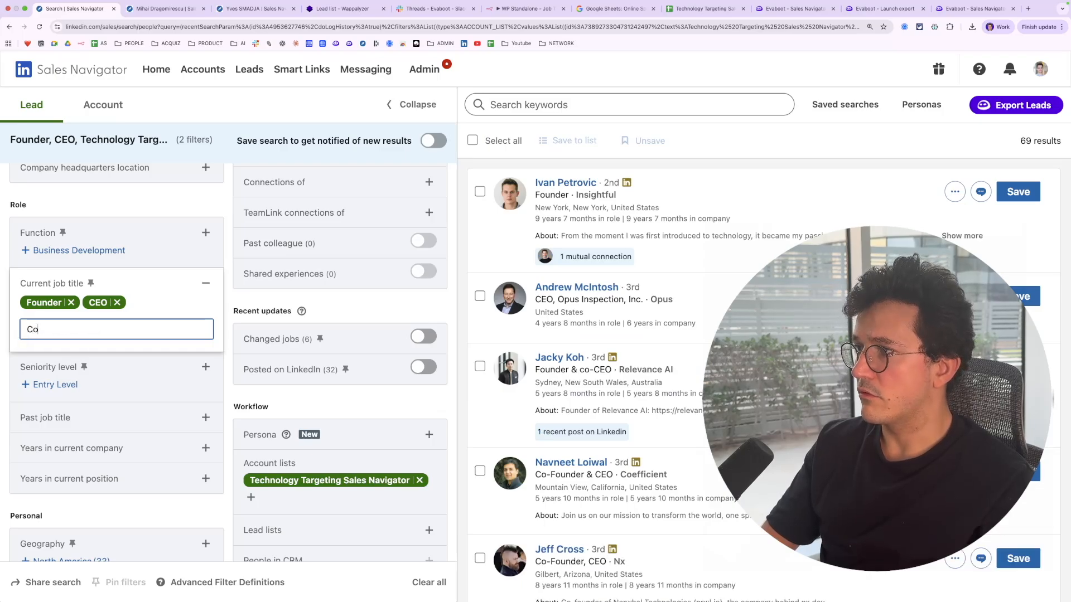
type("-Founder")
key("Return")
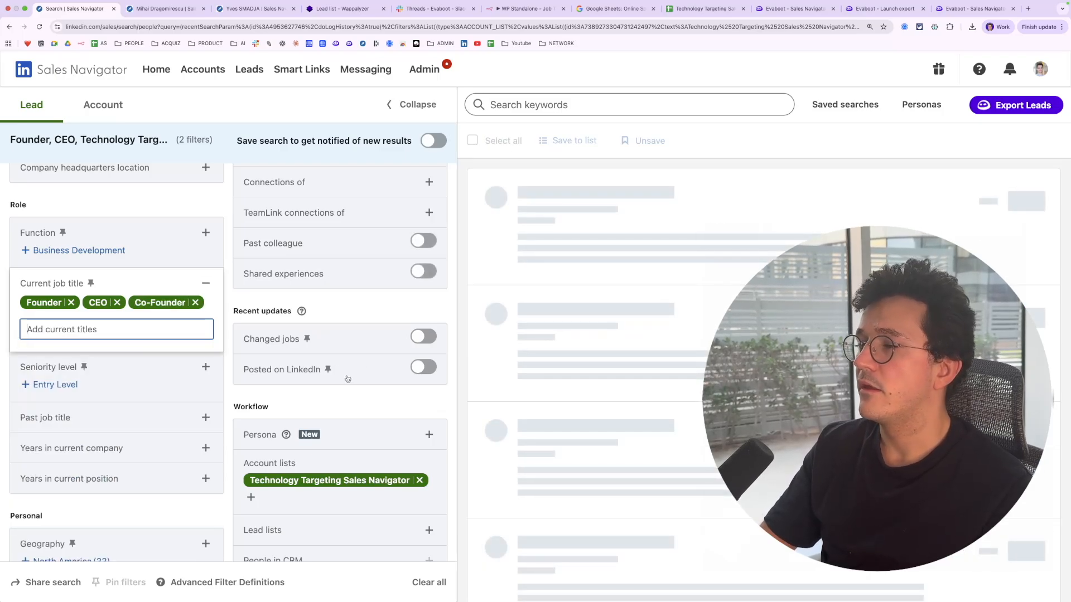
left_click(473, 336)
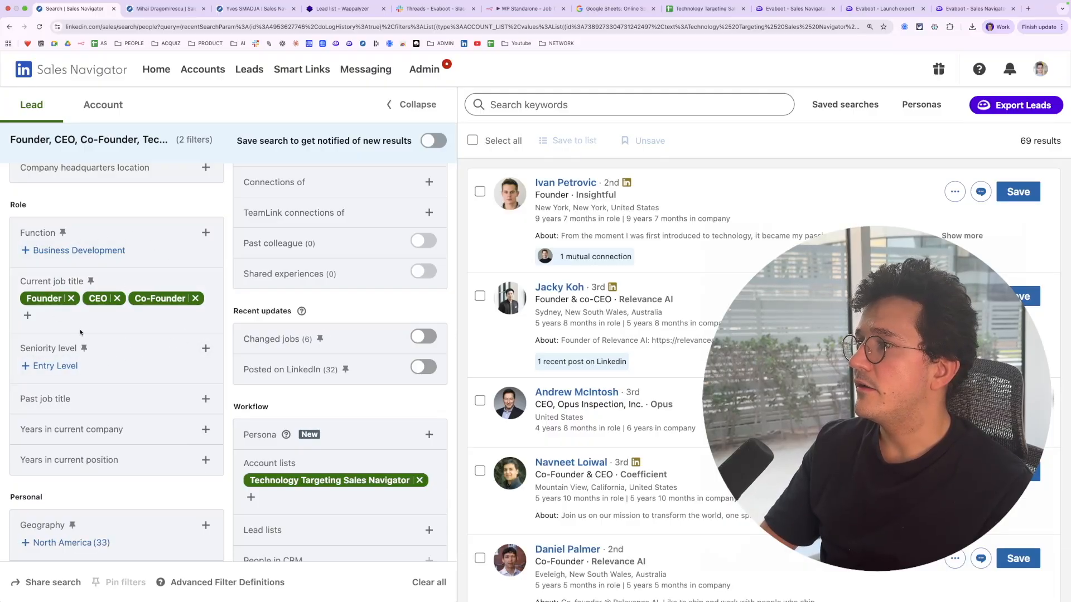
Launch an Evaboot lead export of the filtered decision makers, choosing the option with emails
scroll(251, 400, "down", 2)
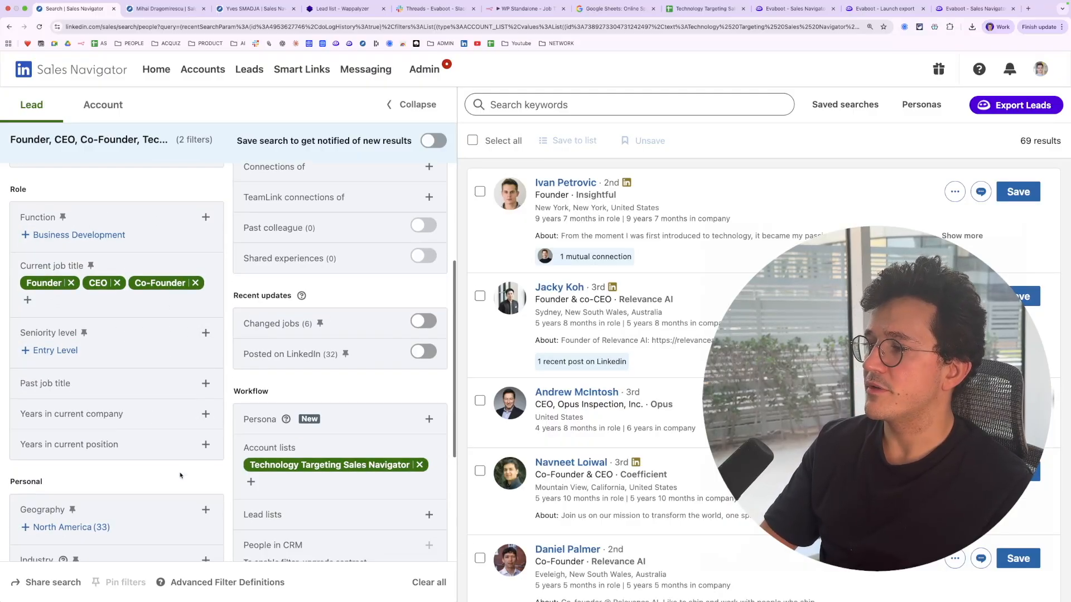
scroll(234, 288, "up", 3)
scroll(234, 288, "up", 1)
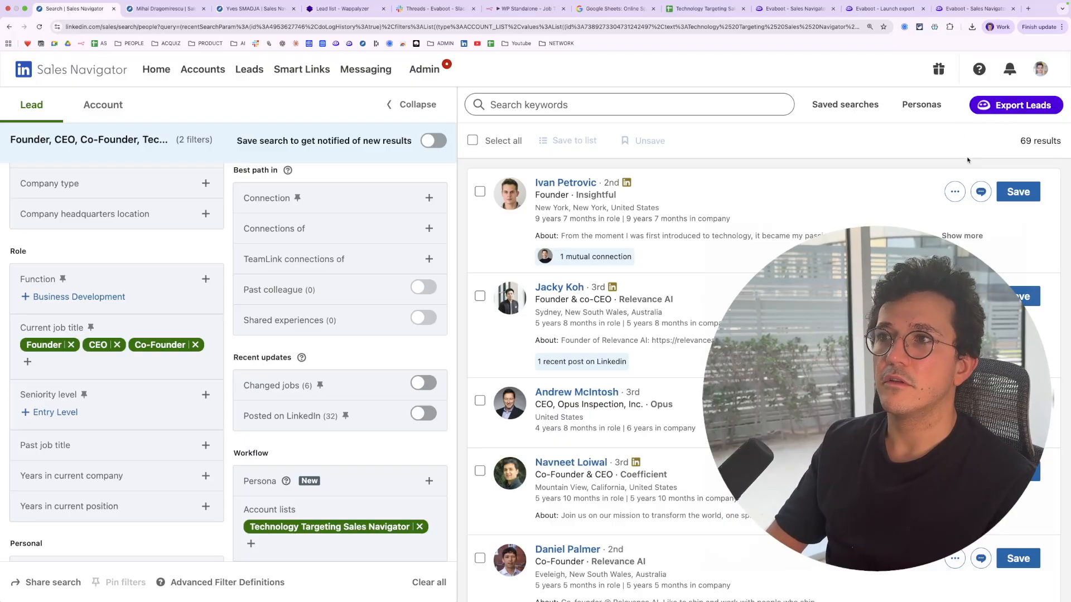
left_click(1011, 109)
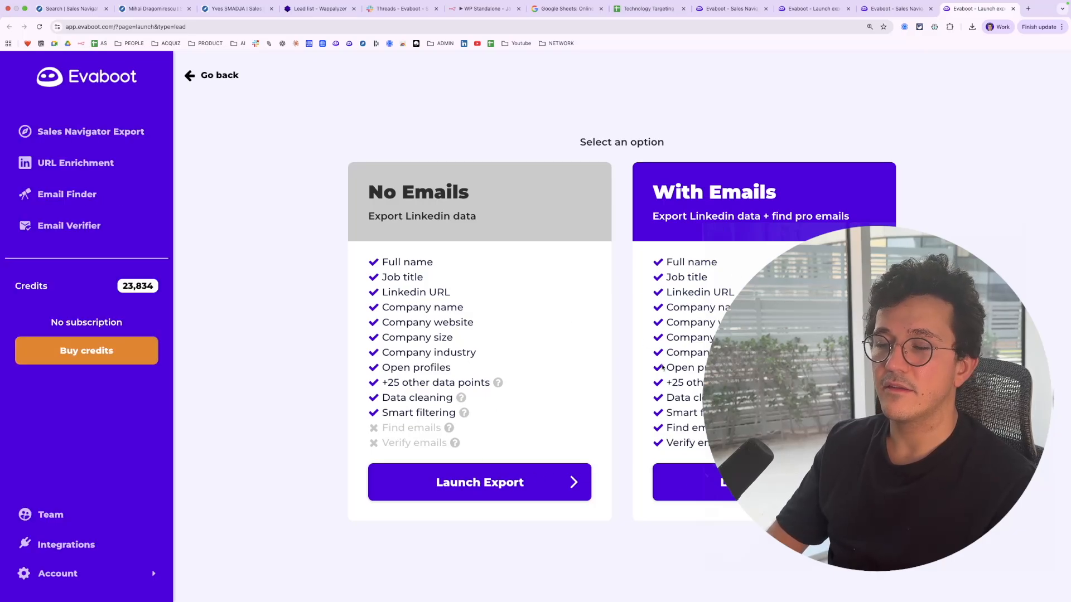
left_click(702, 492)
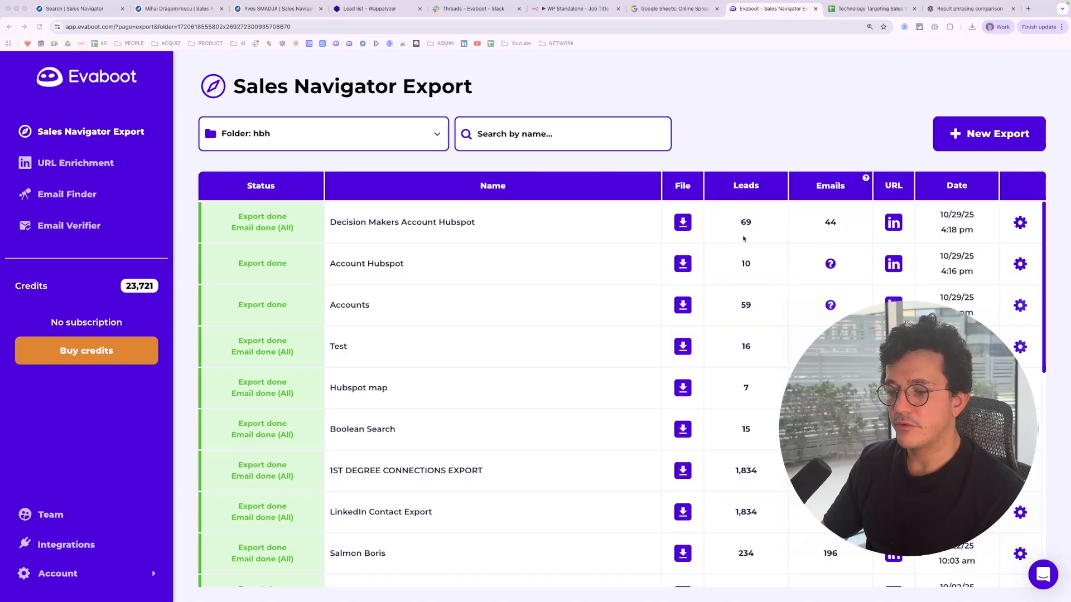
Download the Decision Makers Account Hubspot export with all leads and all email statuses
left_click(820, 159)
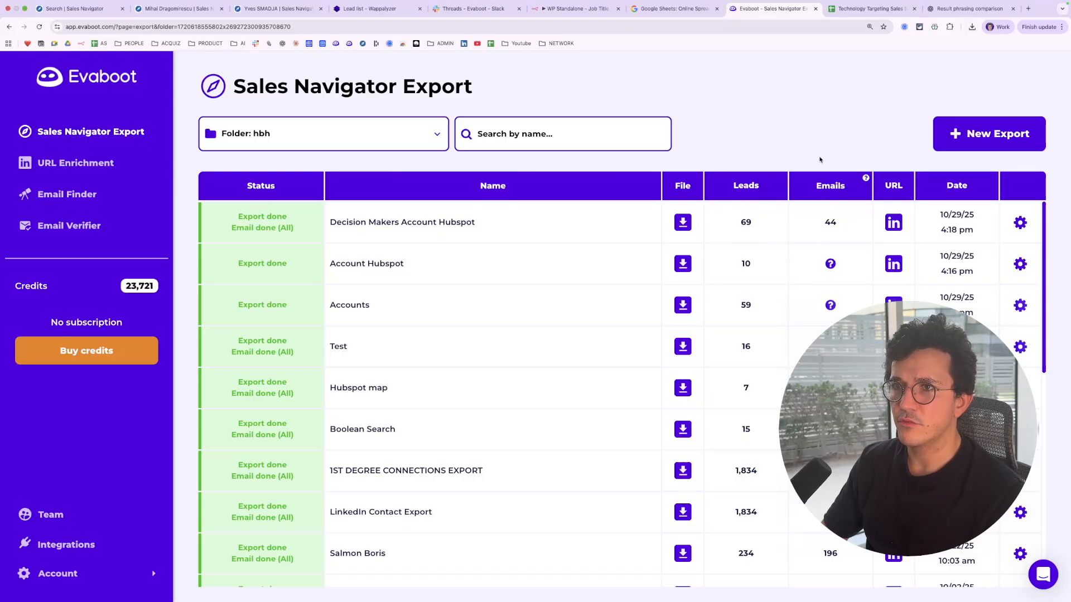
scroll(820, 160, "up", 5)
left_click(837, 347)
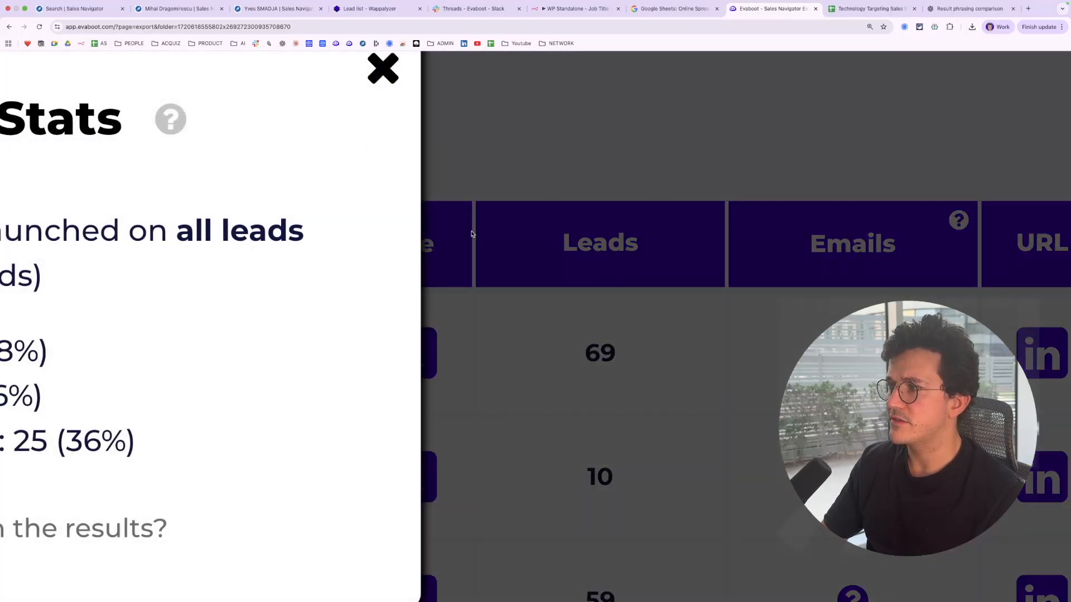
scroll(471, 234, "down", 5)
left_click(440, 150)
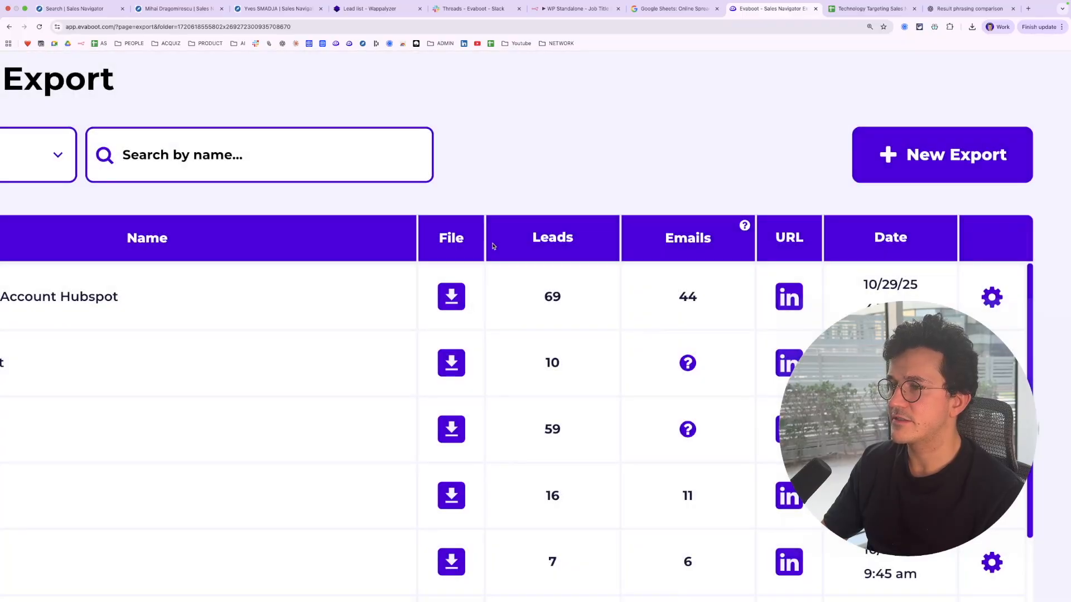
scroll(537, 279, "down", 2)
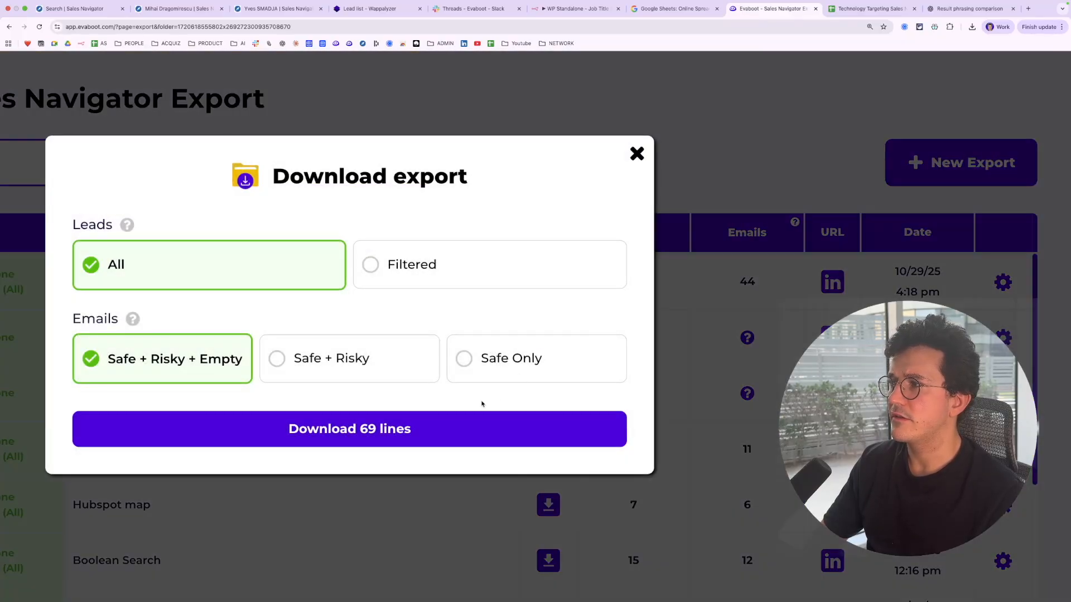
left_click(462, 430)
scroll(550, 185, "down", 3)
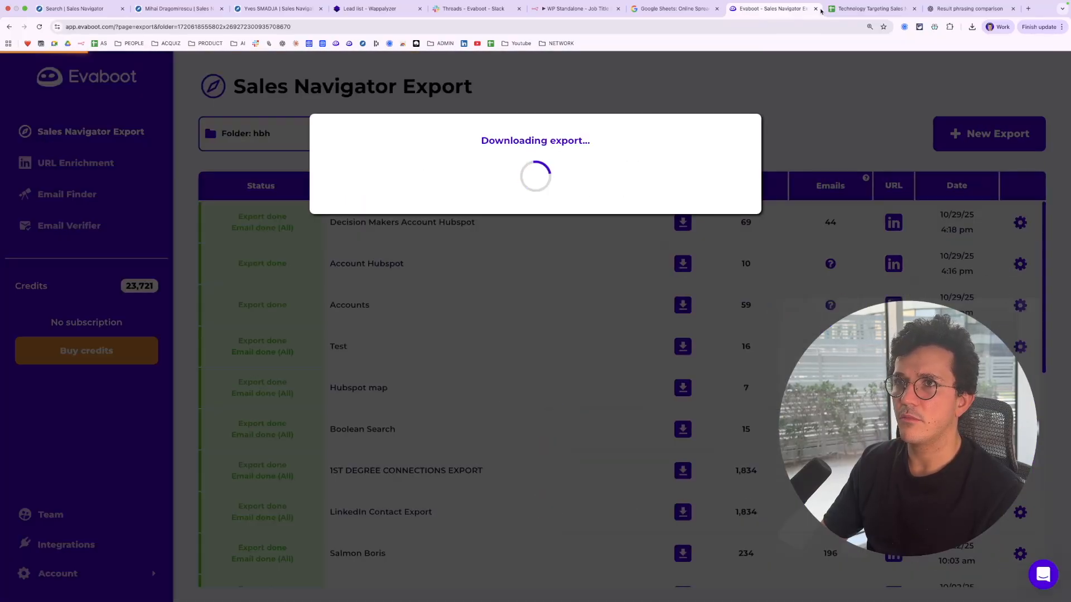
Import the downloaded Decision Makers Account Hubspot.csv into Sheet2 of the Technology Targeting Sales Navigator spreadsheet
left_click(843, 10)
left_click(52, 588)
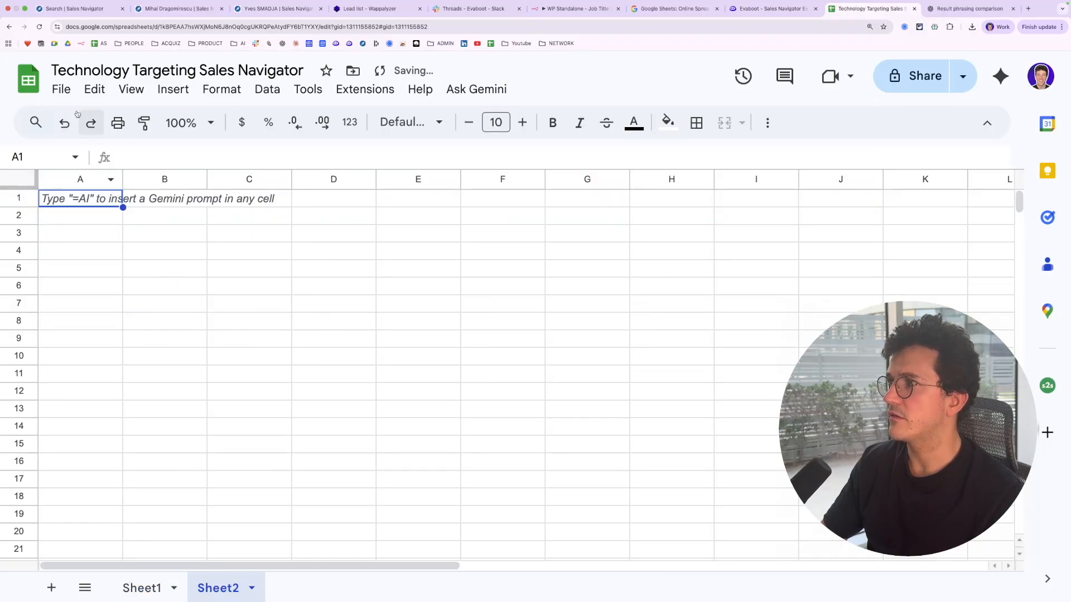
left_click(62, 89)
left_click(149, 173)
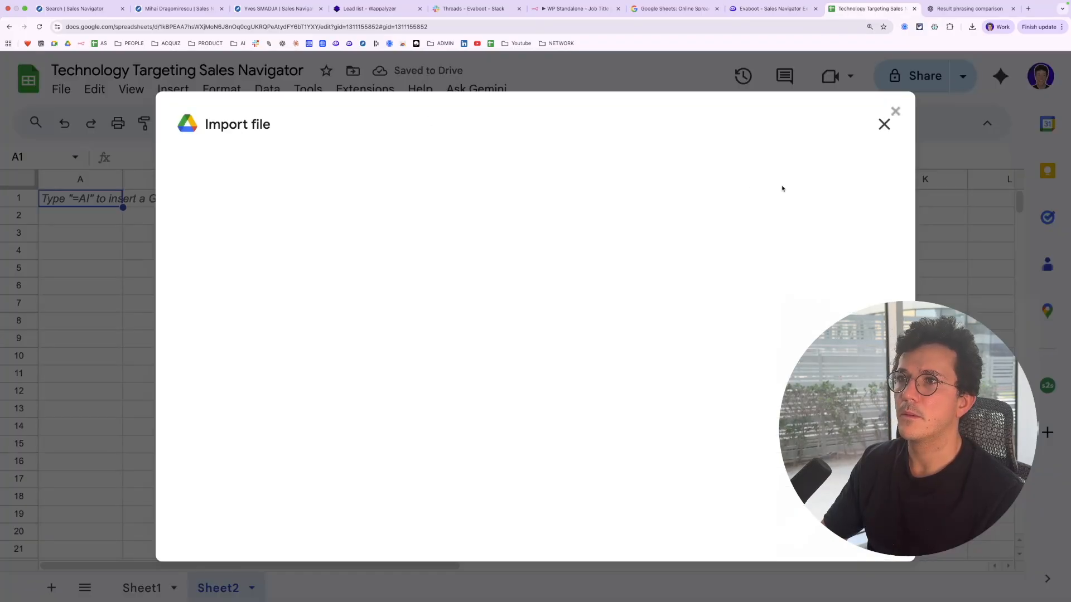
left_click(451, 177)
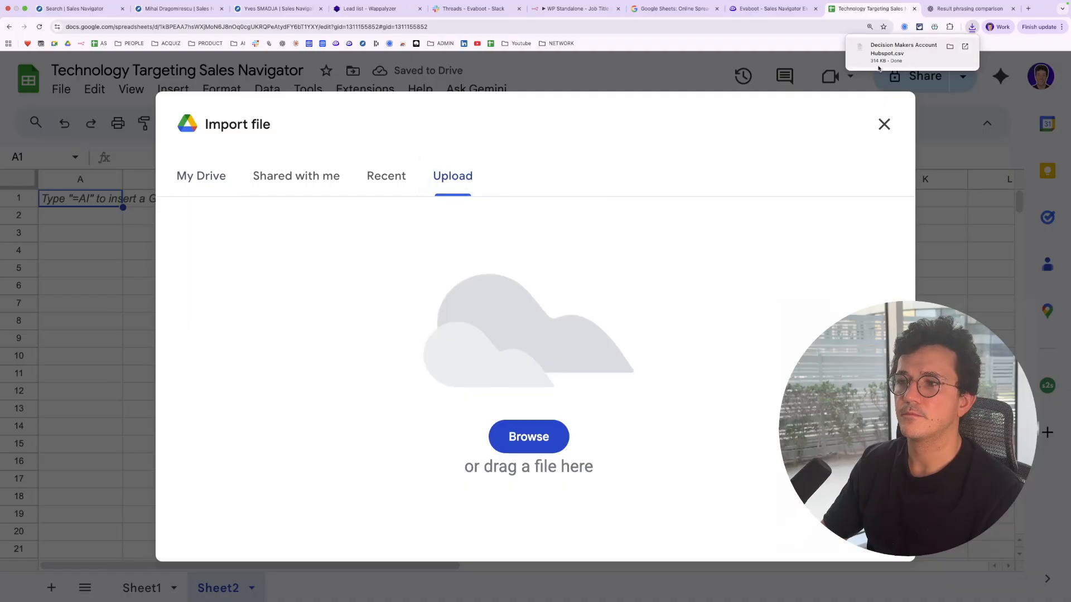
left_click_drag(903, 49, 412, 420)
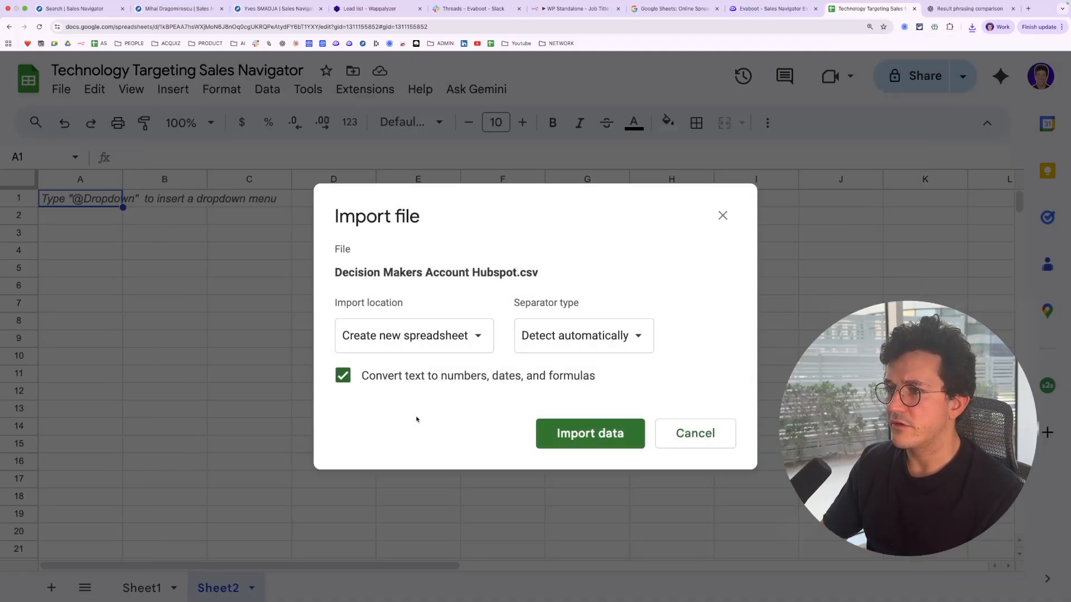
left_click(413, 335)
left_click(430, 440)
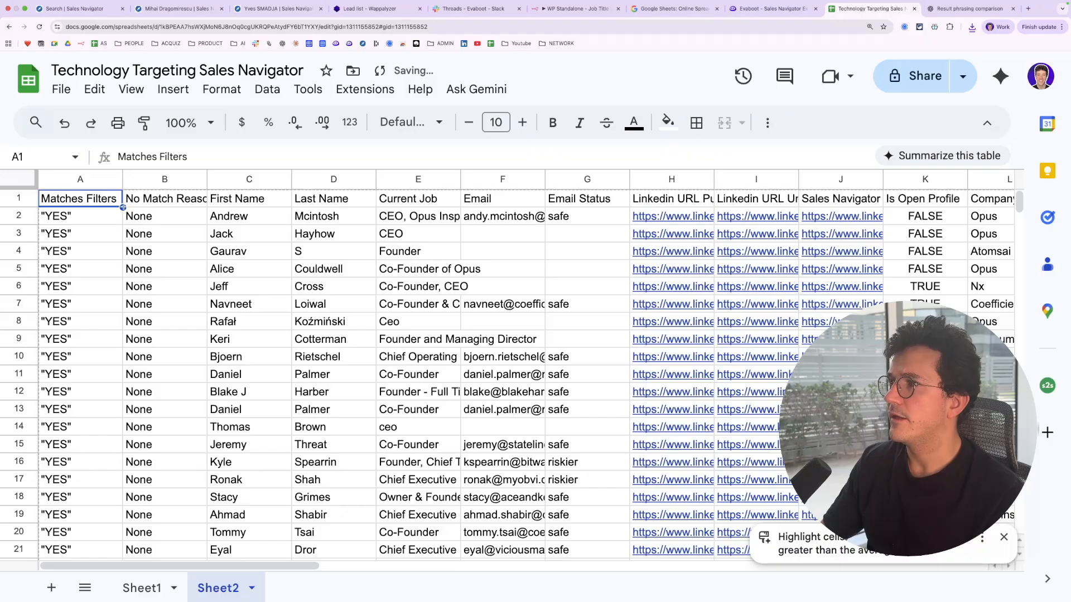
Widen the first column and browse the imported lead rows
left_click_drag(122, 180, 202, 181)
scroll(282, 251, "down", 1)
scroll(283, 250, "up", 1)
scroll(251, 223, "right", 3)
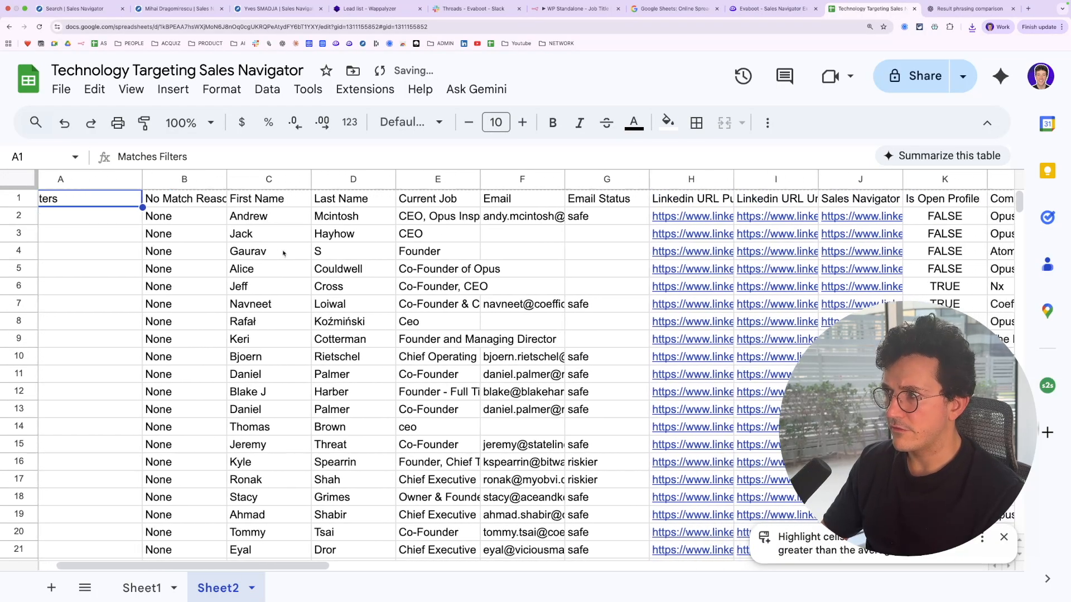
Widen the first columns, the Current Job column and the LinkedIn URL Public column of the imported leads
left_click_drag(211, 180, 263, 180)
scroll(335, 184, "right", 5)
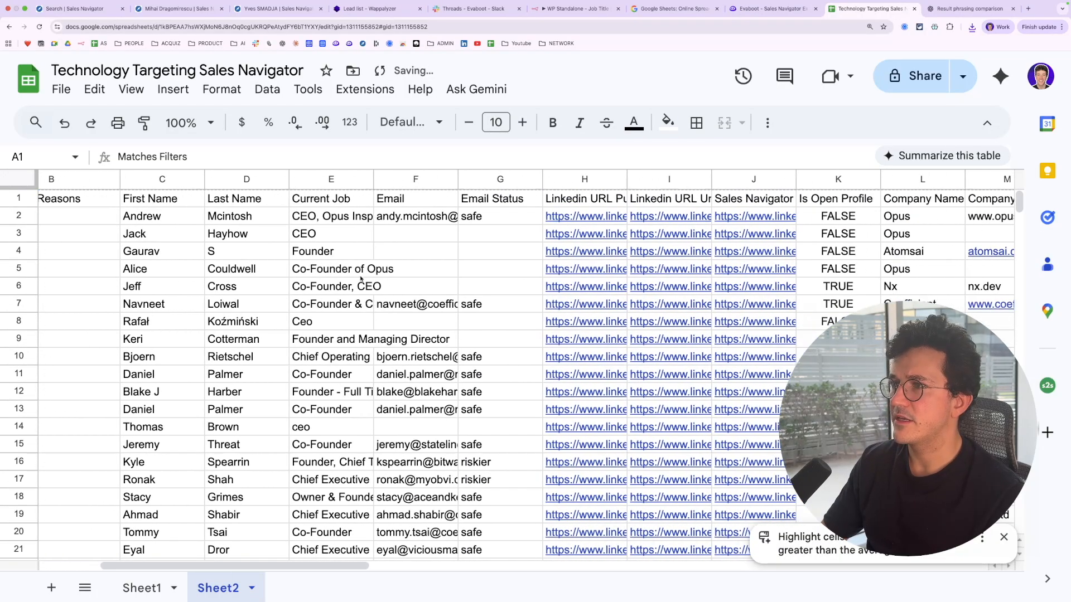
left_click_drag(373, 178, 497, 179)
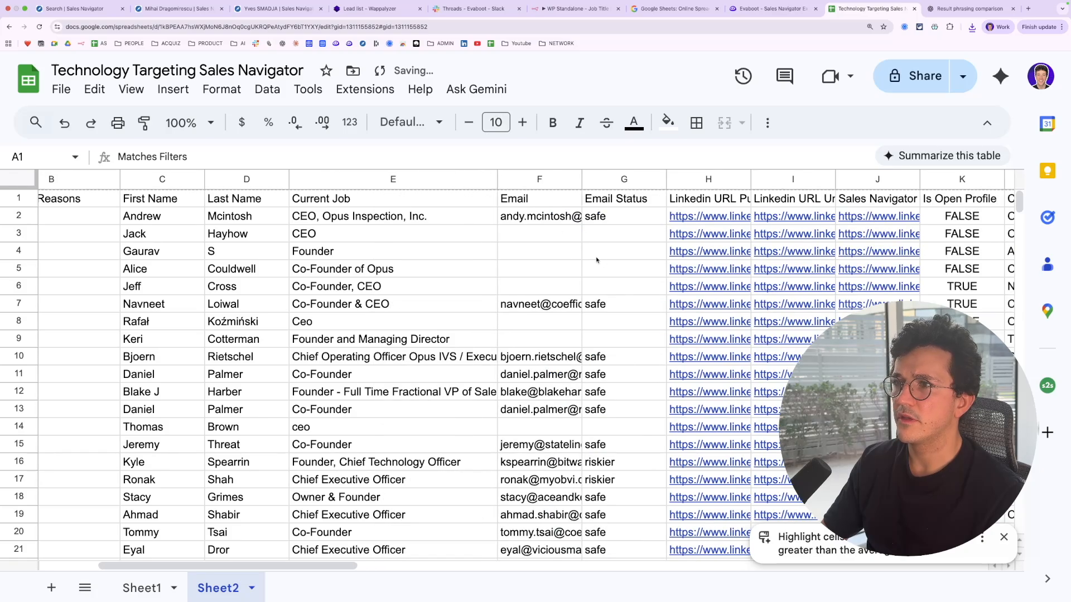
scroll(603, 263, "right", 4)
left_click_drag(618, 179, 751, 179)
scroll(751, 179, "right", 2)
scroll(751, 179, "right", 2)
left_click_drag(682, 179, 743, 177)
left_click(709, 183)
left_click(686, 304)
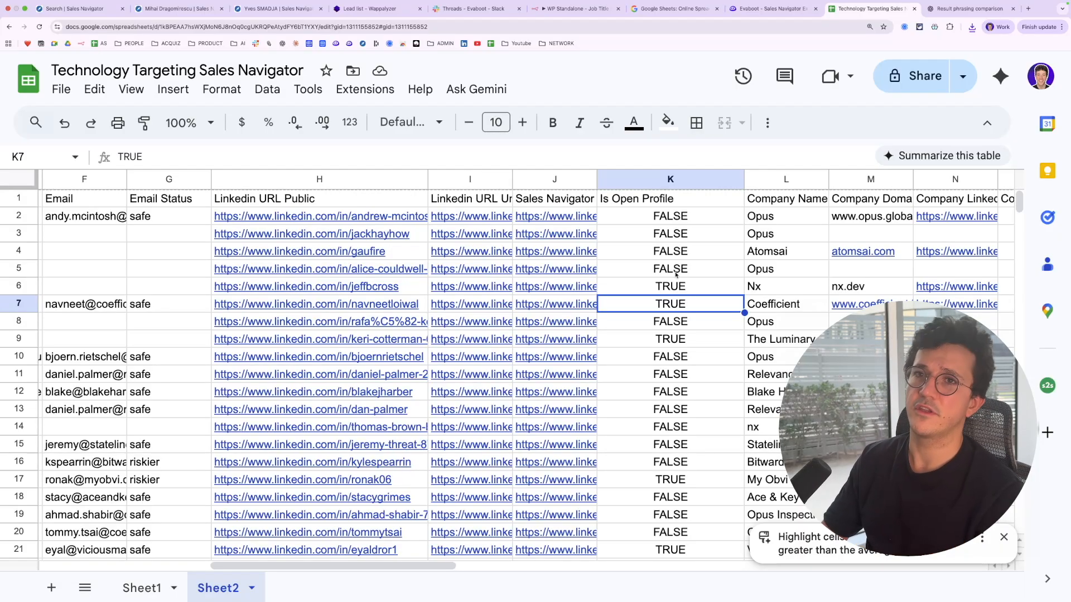
Widen the Company Name, Company Domain, Company Employee Exact Count, Company Industry and Company Description columns
scroll(727, 286, "right", 5)
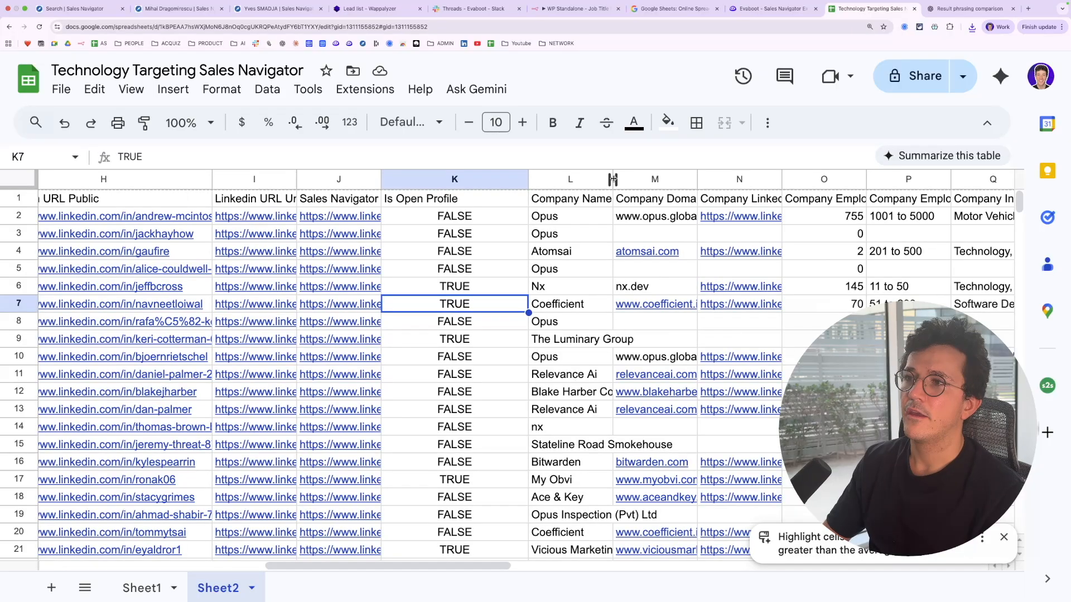
left_click_drag(612, 179, 669, 179)
scroll(640, 306, "right", 4)
left_click_drag(585, 179, 736, 179)
scroll(647, 184, "right", 5)
double_click(589, 179)
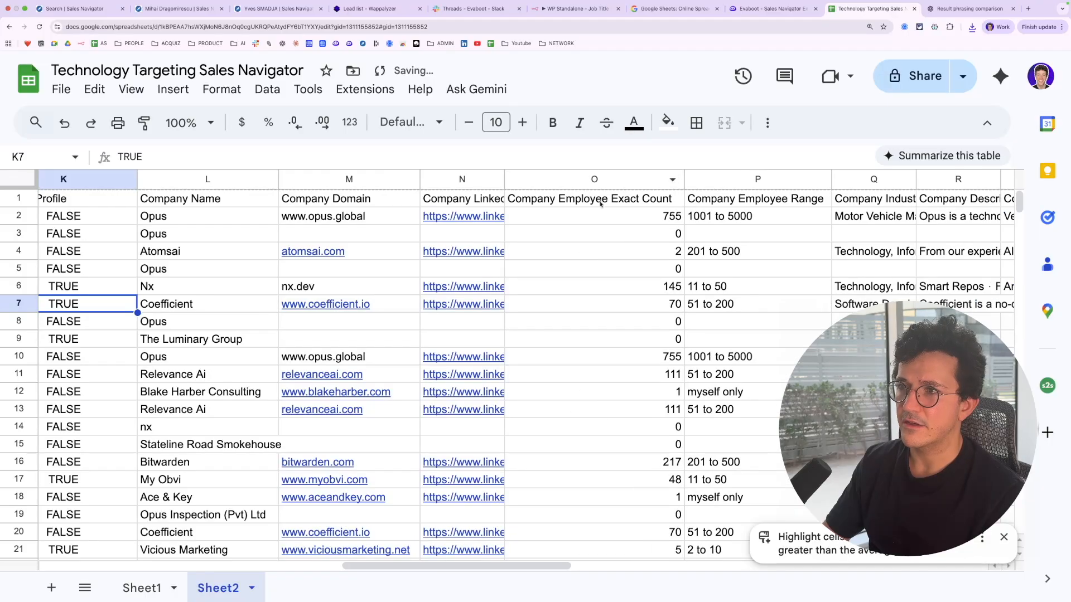
scroll(680, 260, "right", 4)
left_click_drag(619, 179, 744, 179)
scroll(783, 266, "right", 3)
left_click_drag(671, 180, 772, 179)
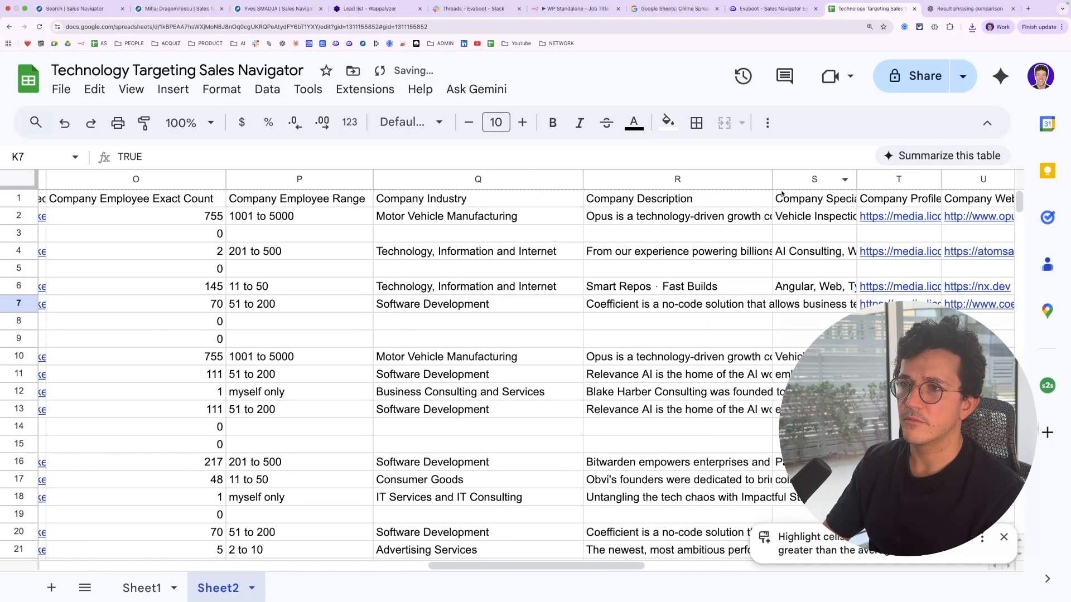
scroll(781, 190, "right", 4)
scroll(789, 200, "right", 6)
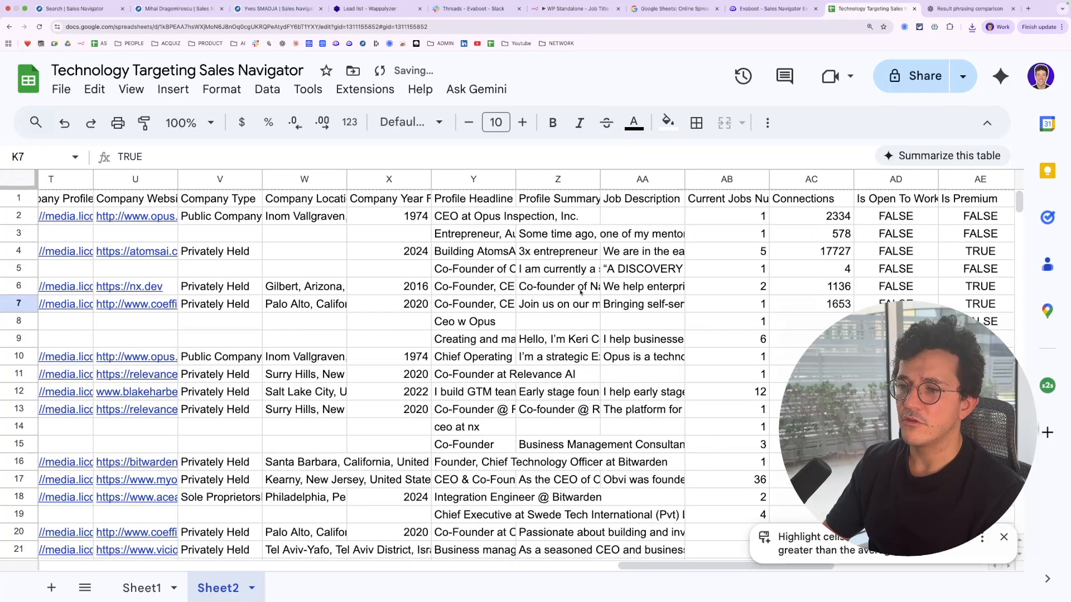
scroll(580, 291, "left", 9)
scroll(580, 291, "left", 10)
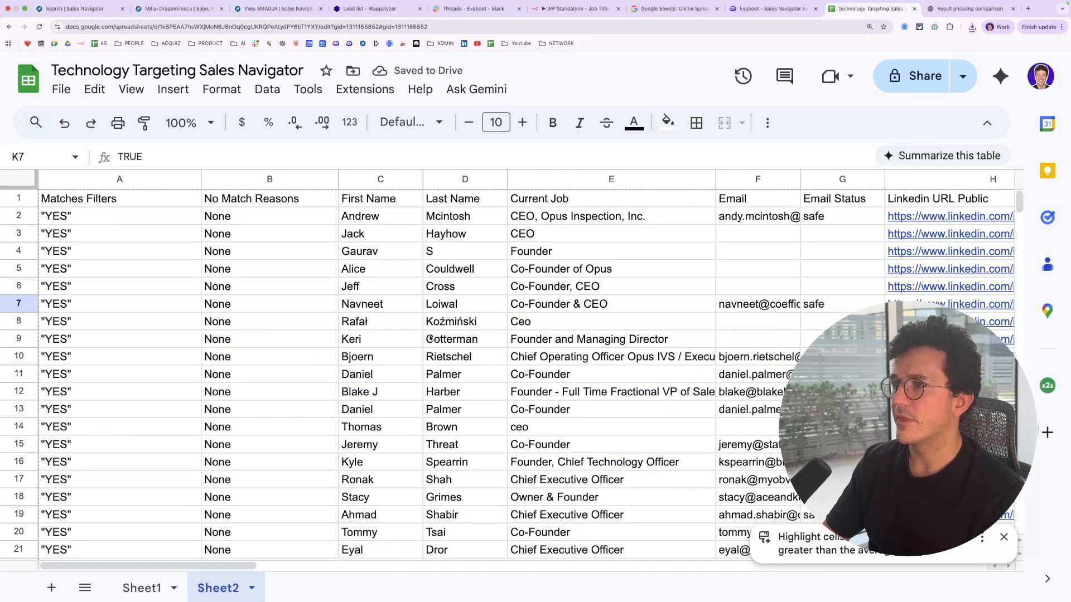
Fill the whole Matches Filters column with a light blue background
left_click(119, 179)
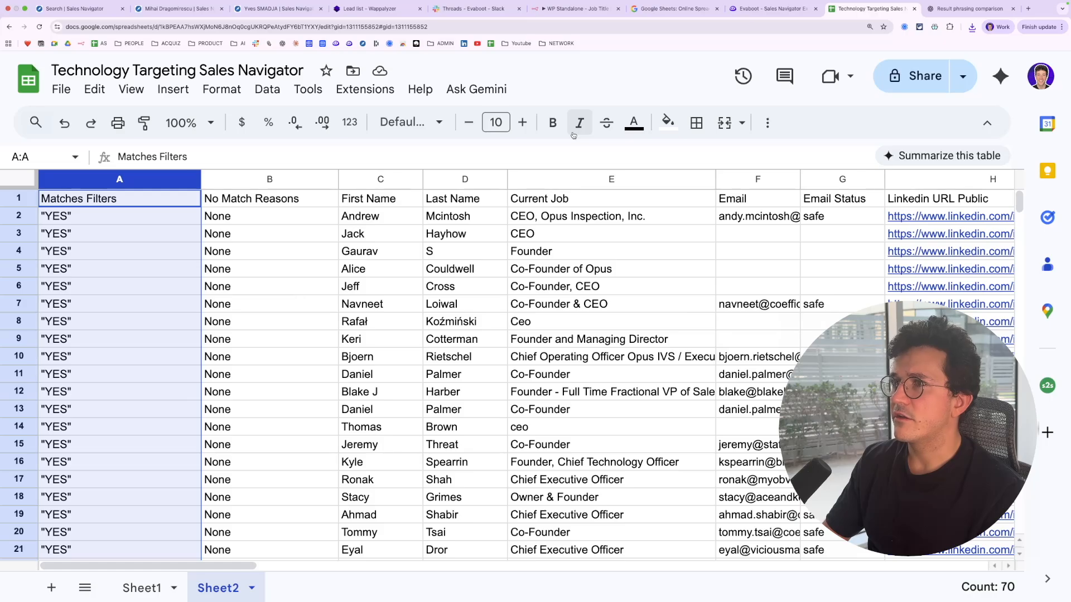
left_click(668, 122)
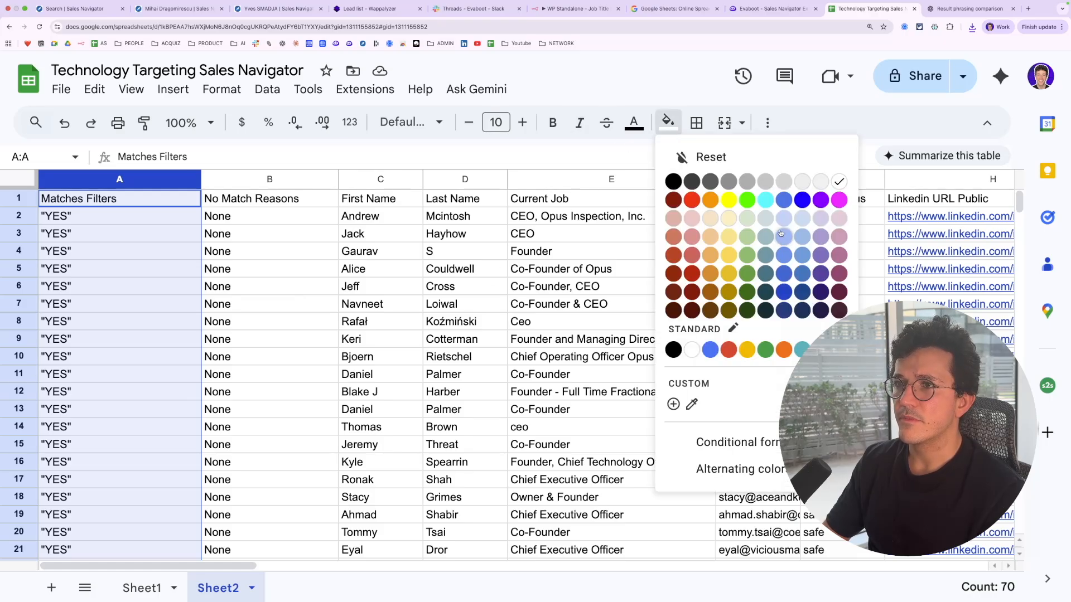
left_click(786, 221)
scroll(430, 380, "down", 20)
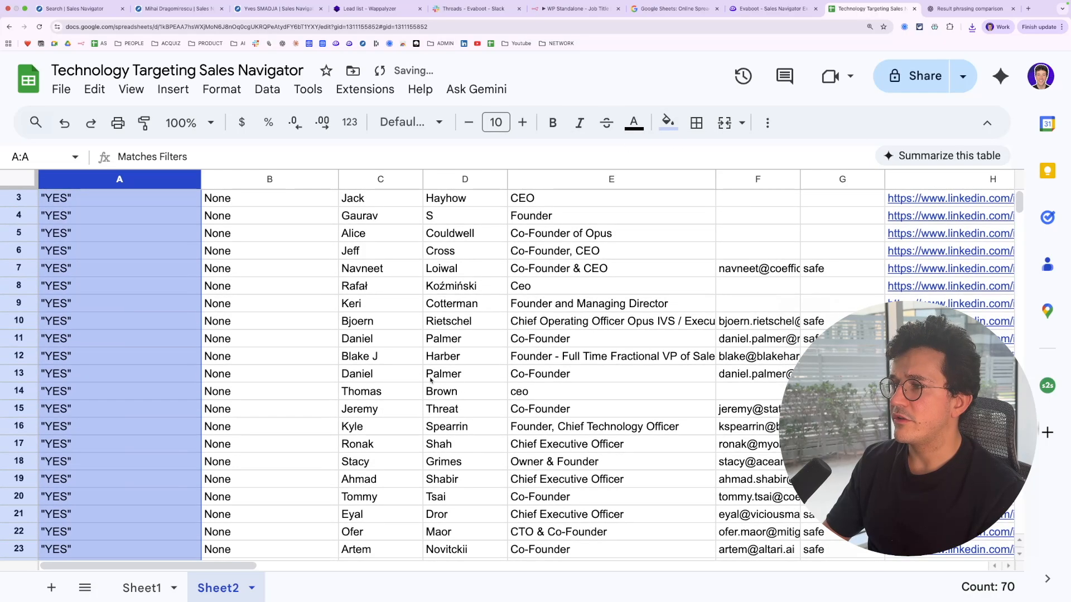
scroll(430, 380, "up", 15)
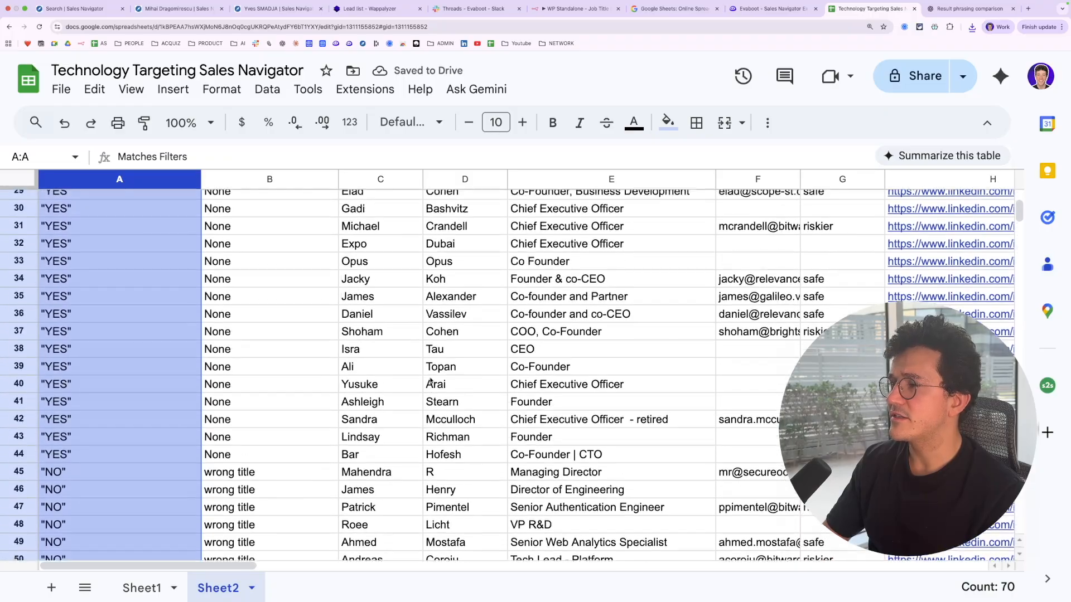
scroll(336, 330, "up", 9)
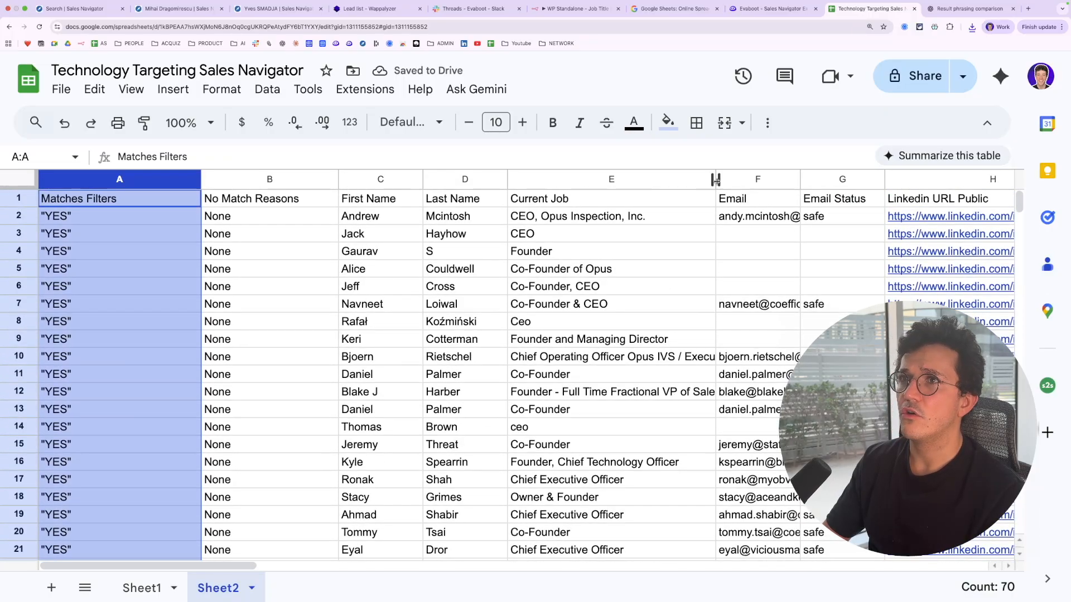
Open the Decision Makers Account Hubspot export's Sales Navigator lead search from the Evaboot export list
left_click(770, 8)
left_click(748, 128)
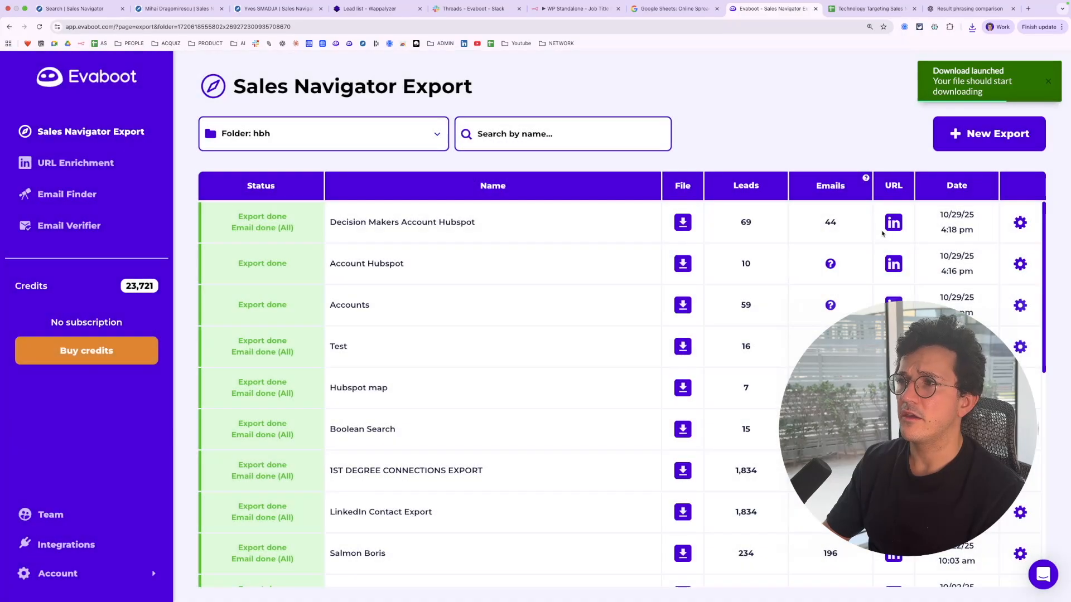
left_click(891, 222)
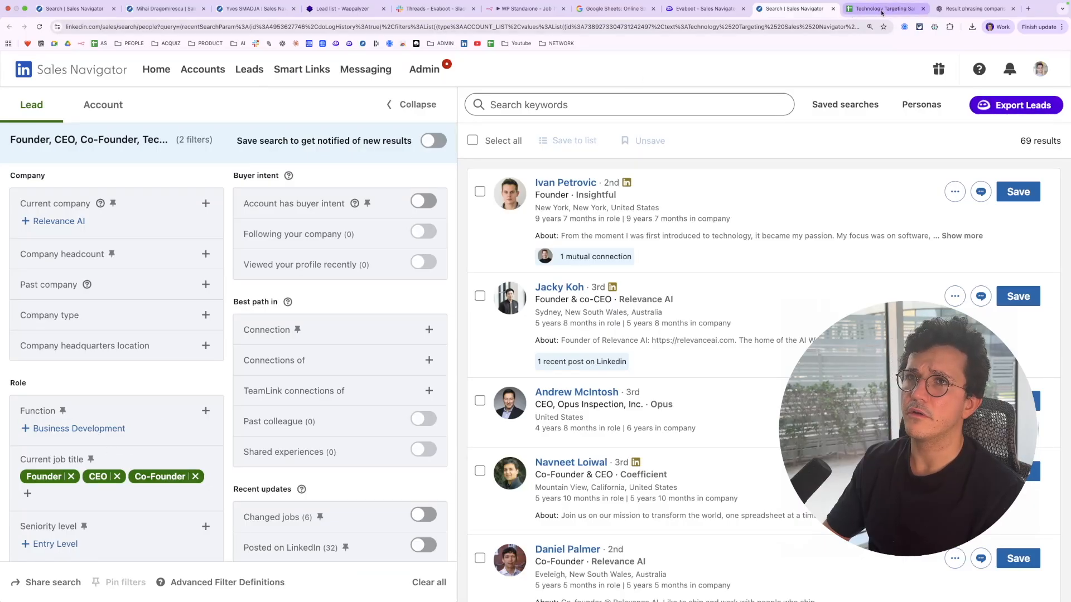
Select rows 45 to 70, the leads marked NO, and fill them with a light green background
left_click(899, 17)
scroll(516, 322, "down", 15)
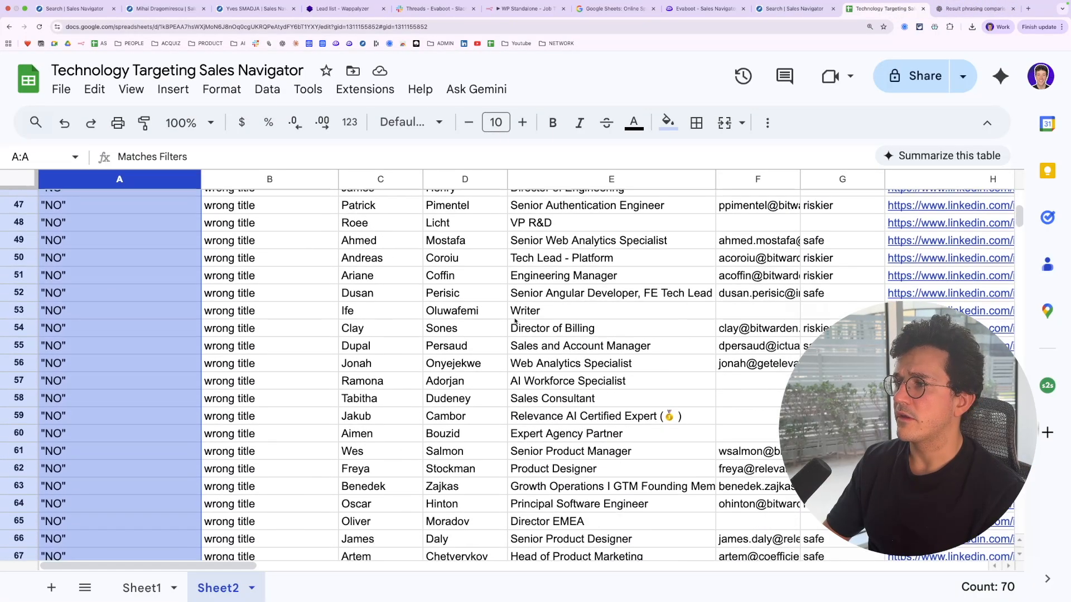
scroll(515, 322, "up", 2)
scroll(516, 322, "up", 7)
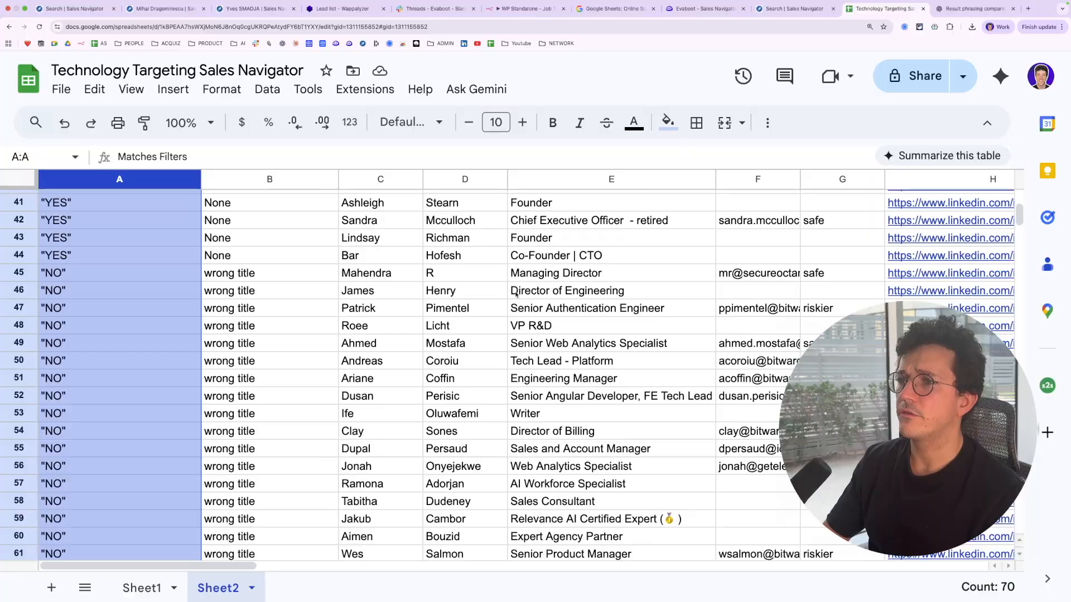
scroll(669, 321, "down", 6)
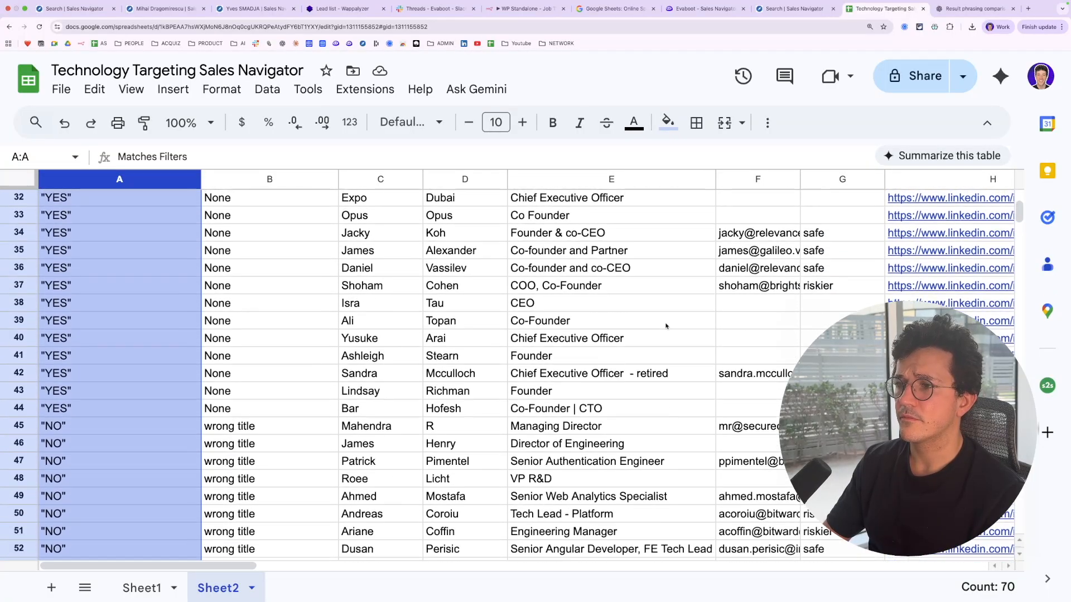
left_click(152, 351)
scroll(152, 354, "down", 1)
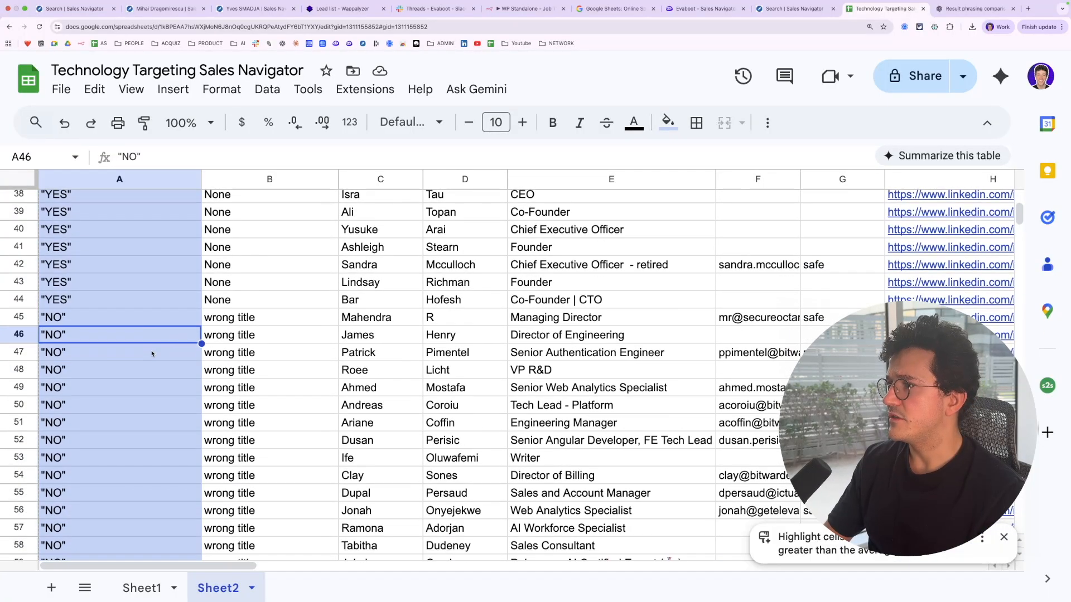
left_click(25, 323)
scroll(93, 379, "down", 7)
left_click(19, 385, "shift")
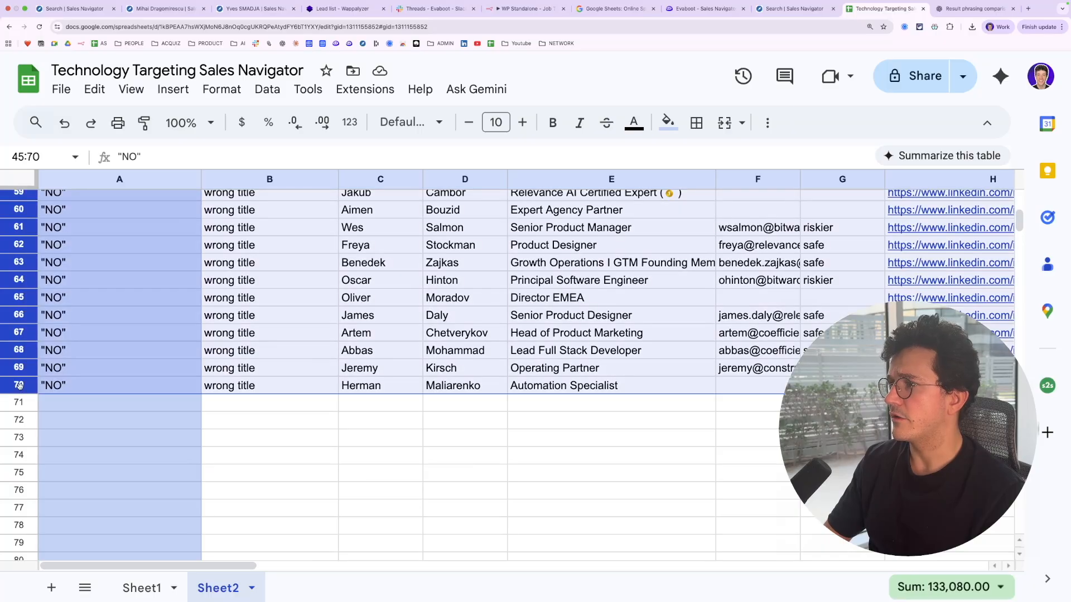
left_click(667, 122)
left_click(773, 237)
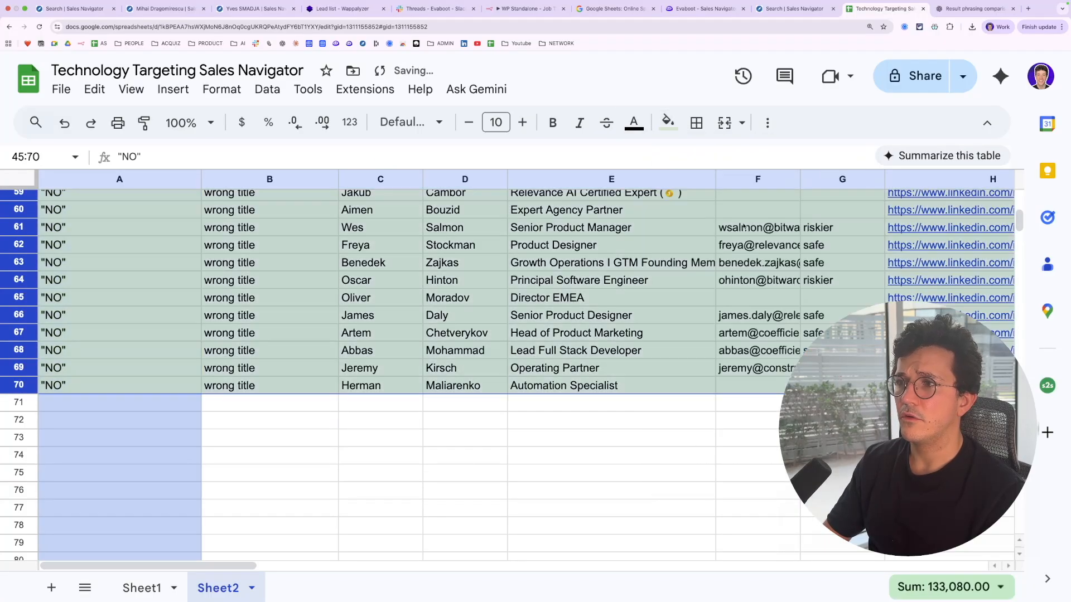
Review the current job titles of the rows marked NO
scroll(624, 377, "up", 7)
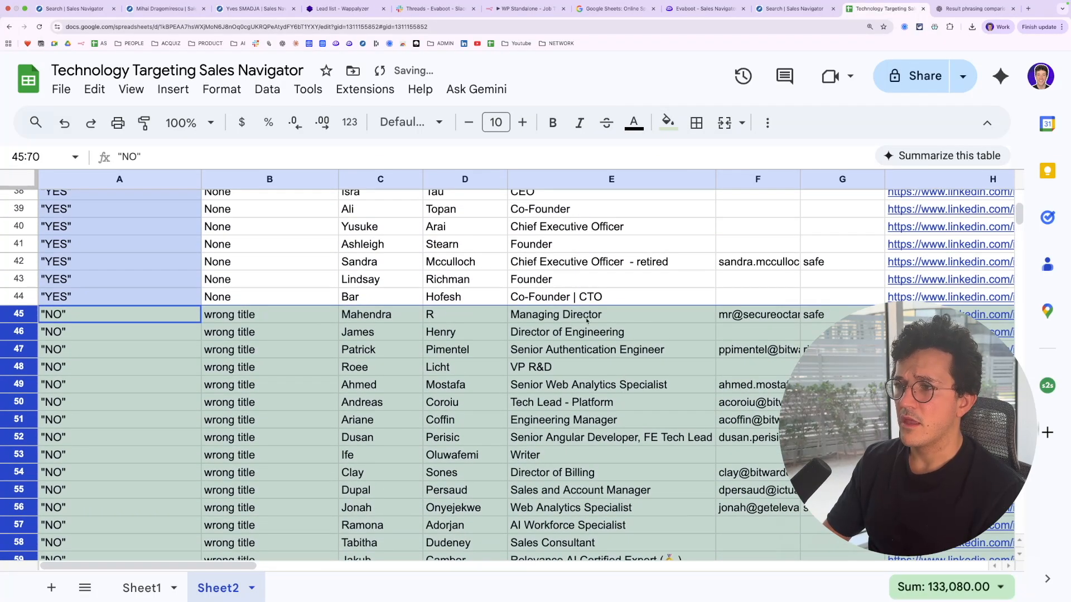
left_click(586, 317)
key("Down")
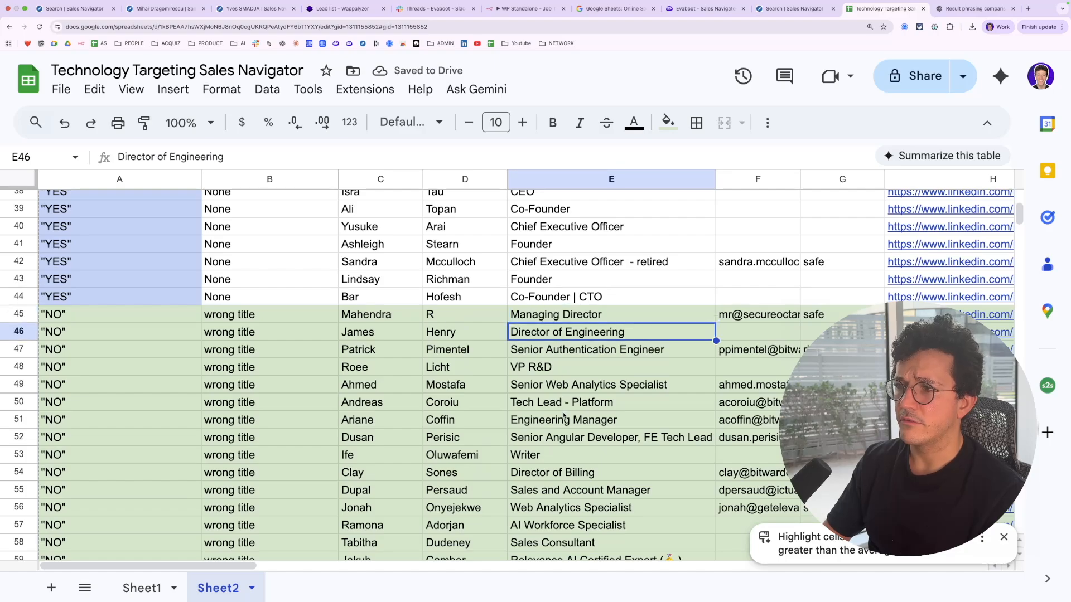
left_click(553, 351)
left_click(540, 372)
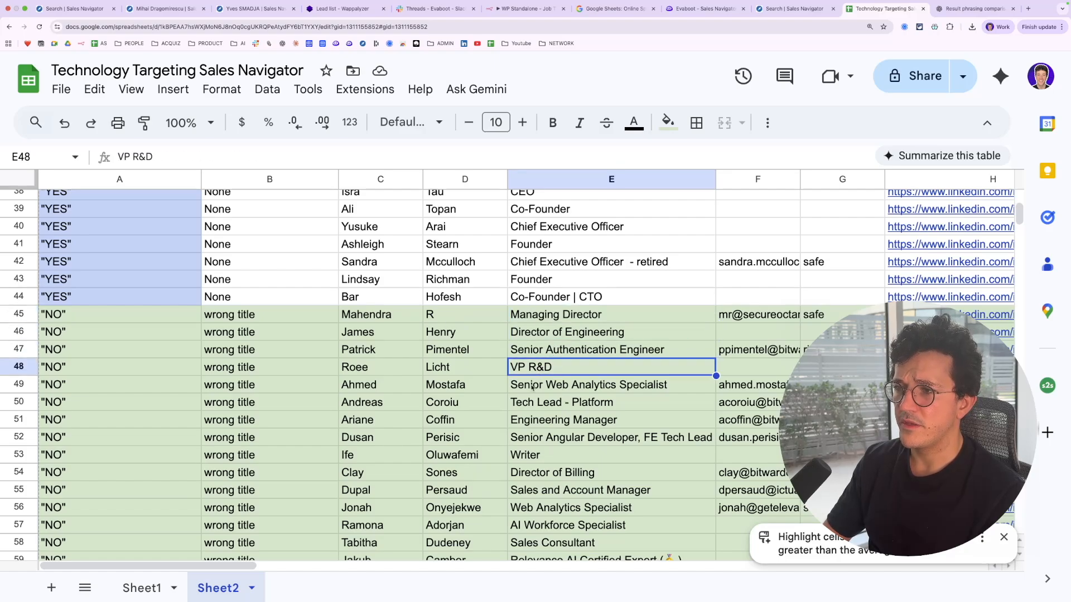
left_click(534, 389)
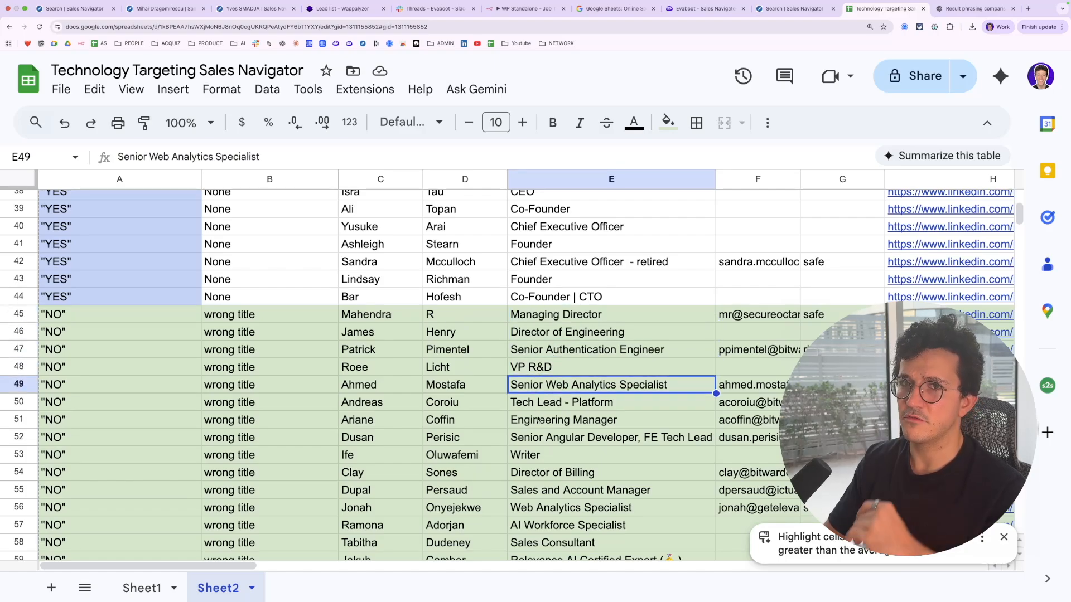
Select rows 34 to 44 and fill them with a light blue background
scroll(541, 393, "up", 3)
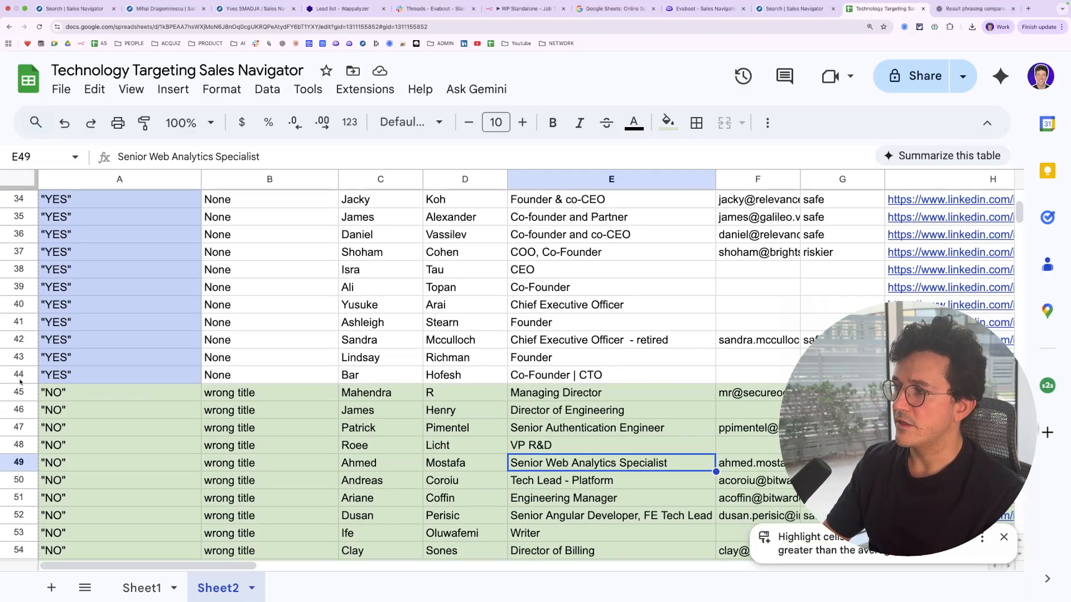
left_click_drag(20, 382, 19, 199)
left_click(668, 121)
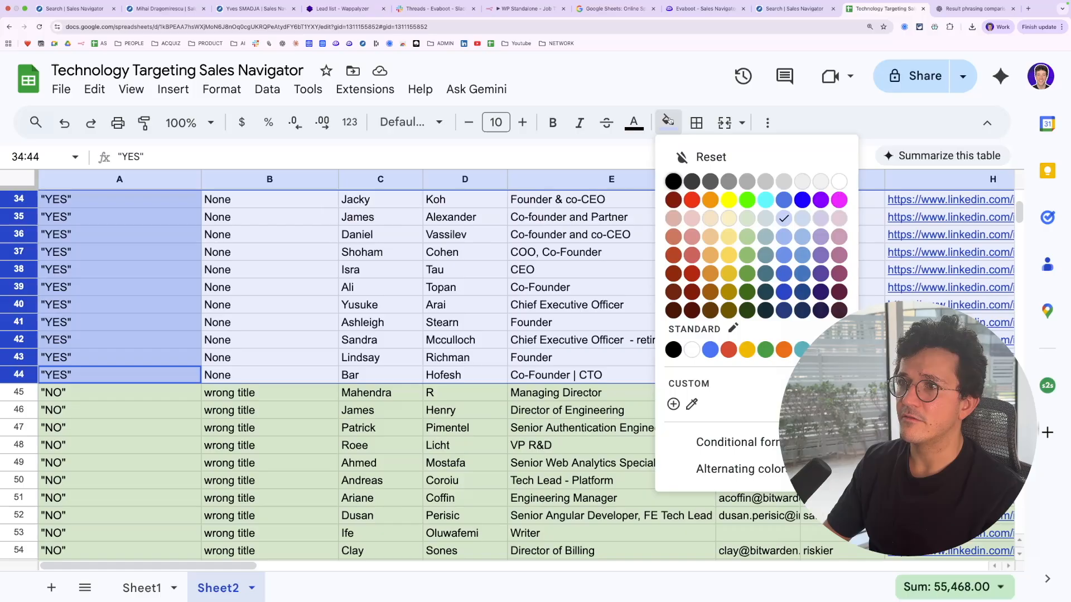
left_click(800, 243)
left_click(634, 304)
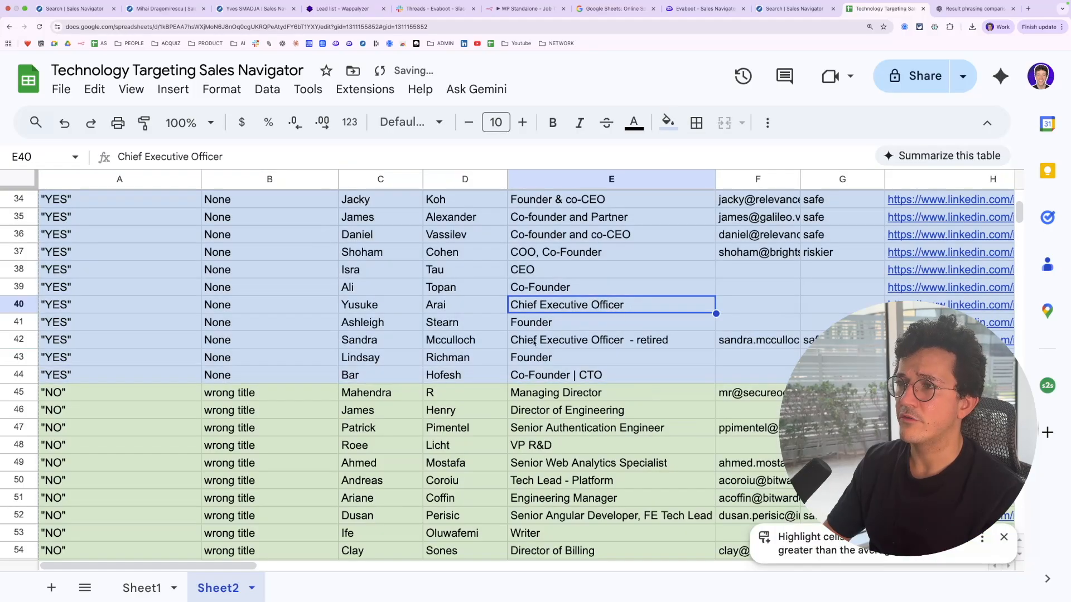
Review the current job titles of the rows marked YES
left_click(526, 376)
left_click(525, 363)
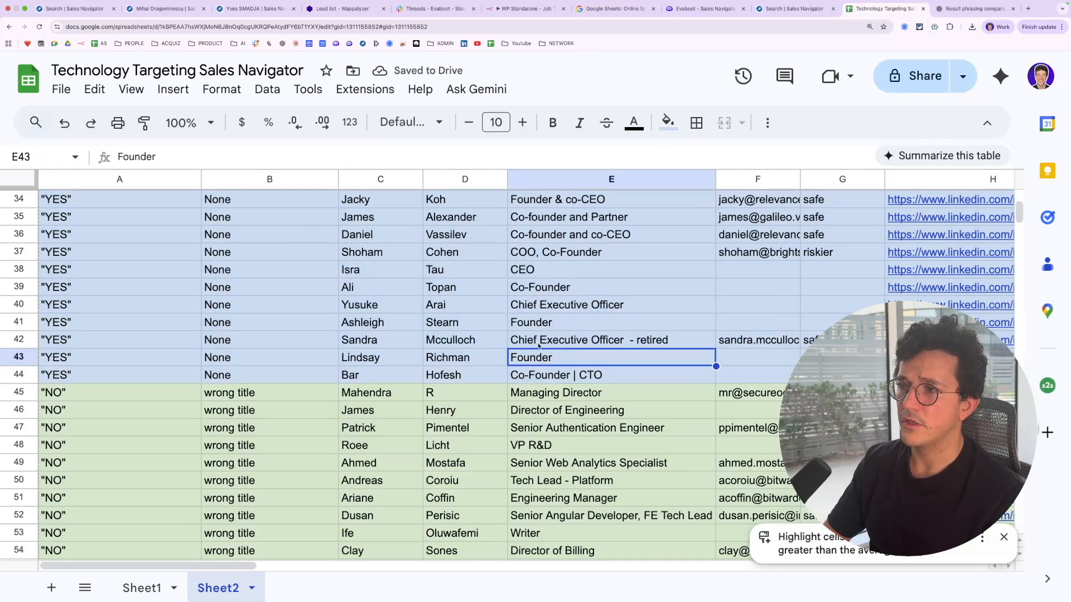
left_click(539, 346)
left_click(539, 306)
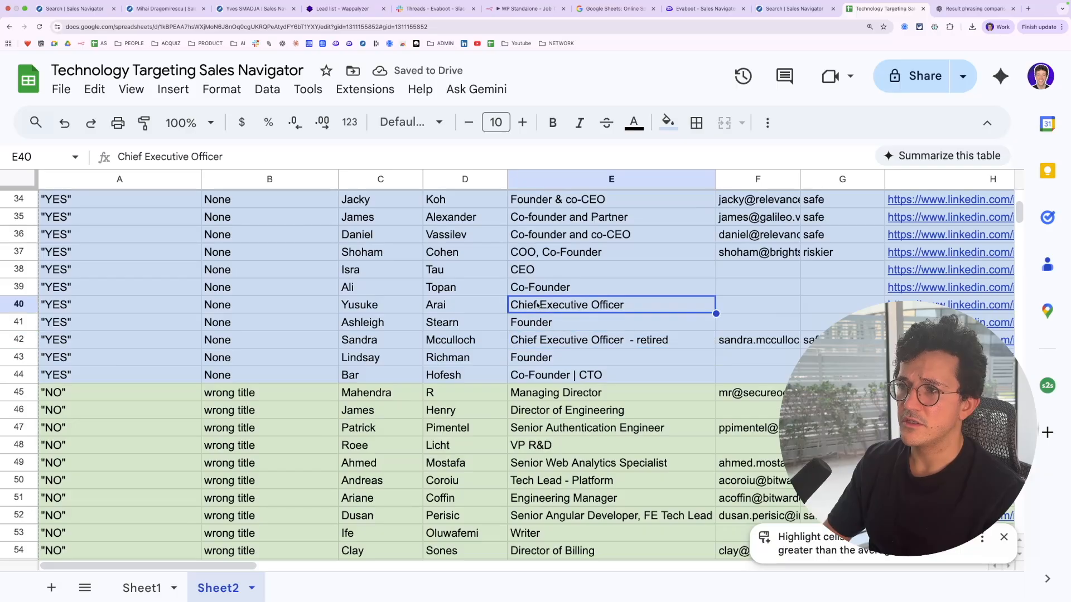
left_click(530, 270)
left_click(533, 306)
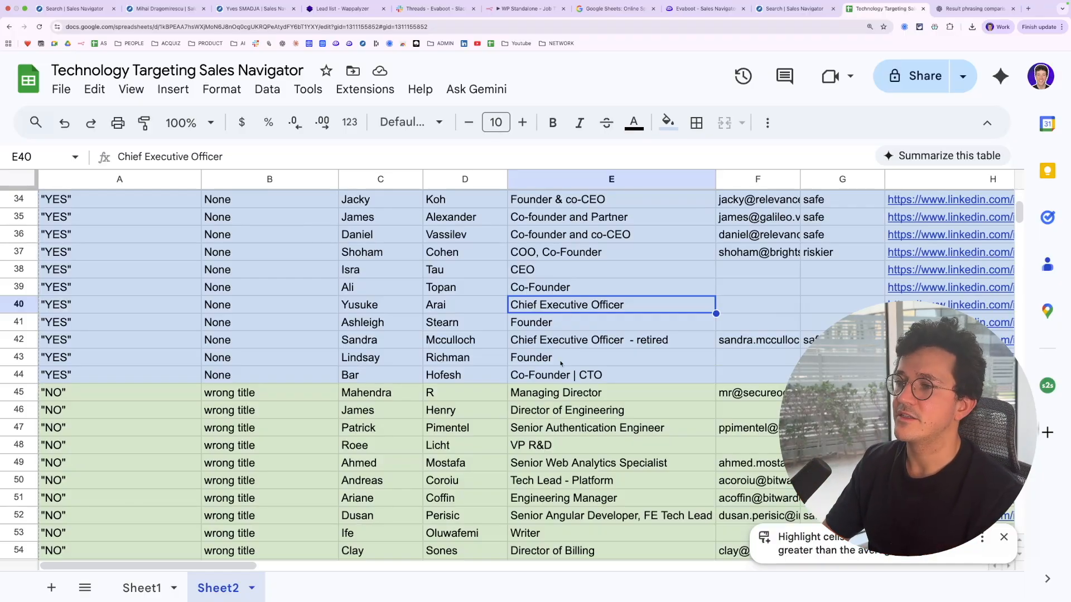
scroll(560, 363, "down", 5)
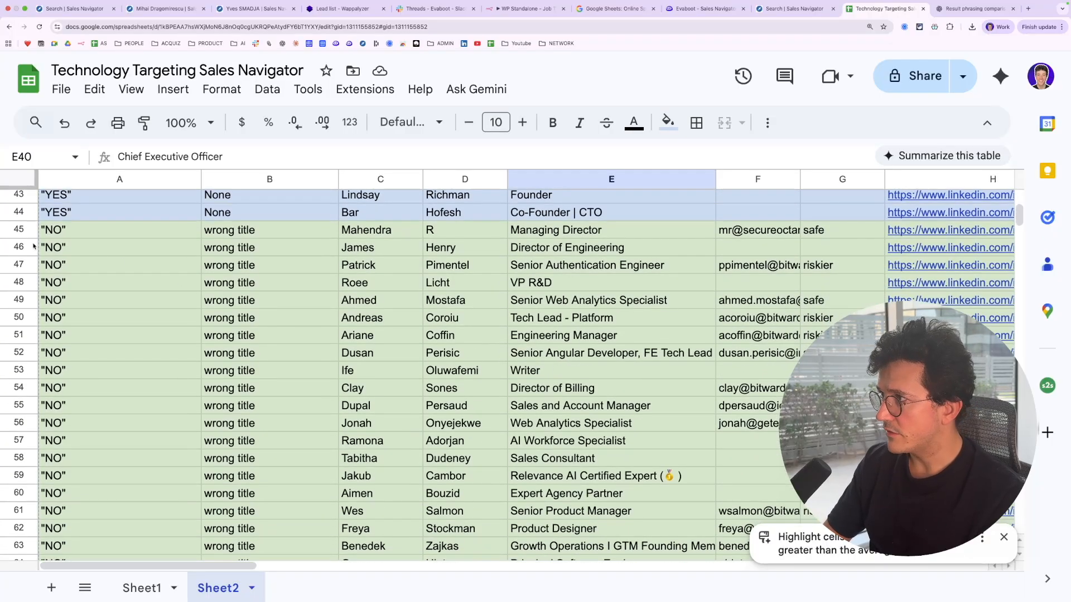
left_click(17, 229)
scroll(69, 524, "down", 5)
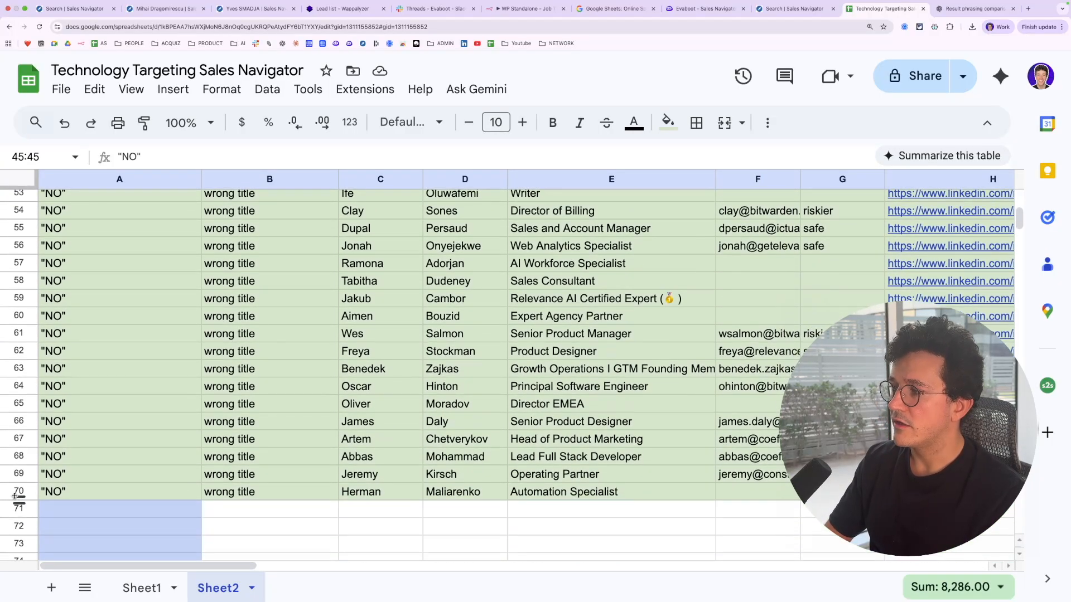
left_click(10, 497, "shift")
scroll(92, 439, "up", 6)
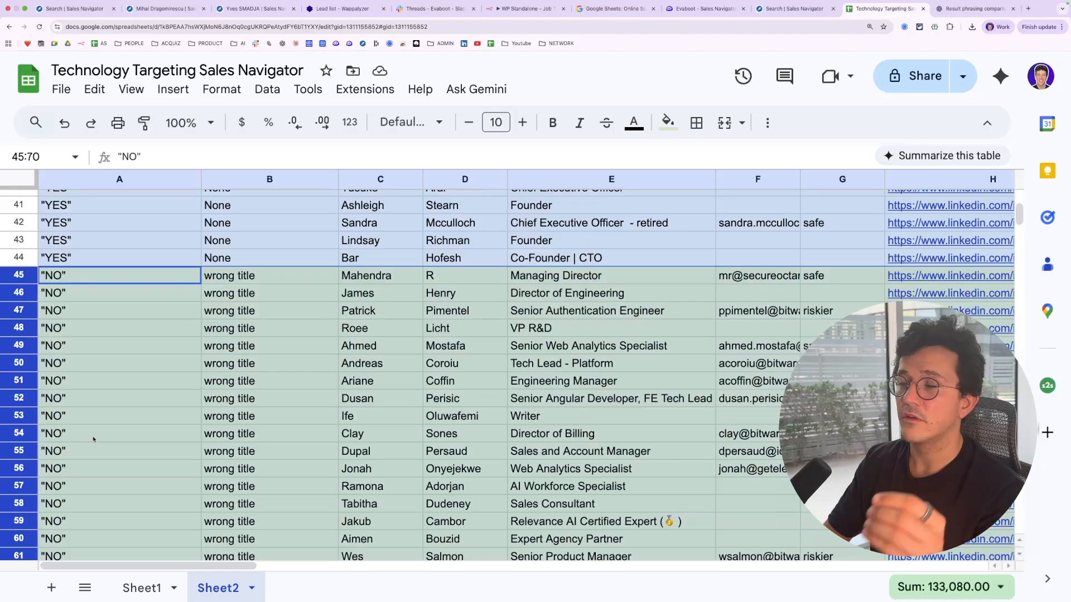
left_click(362, 381)
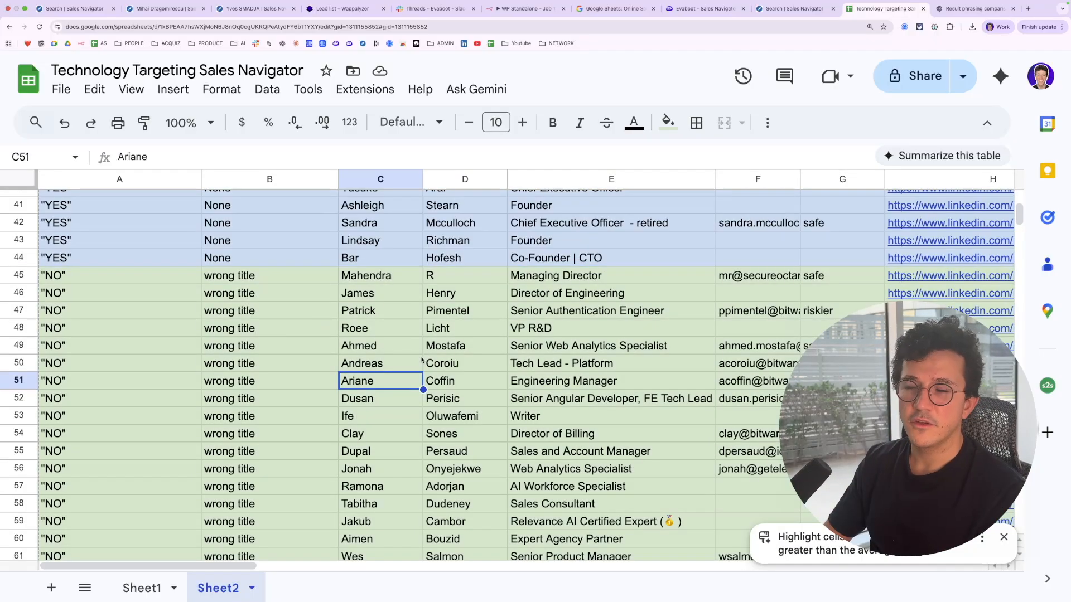
Review the full lead list, comparing the blue-filled YES rows with the green-filled NO rows
scroll(376, 195, "down", 5)
scroll(374, 190, "up", 18)
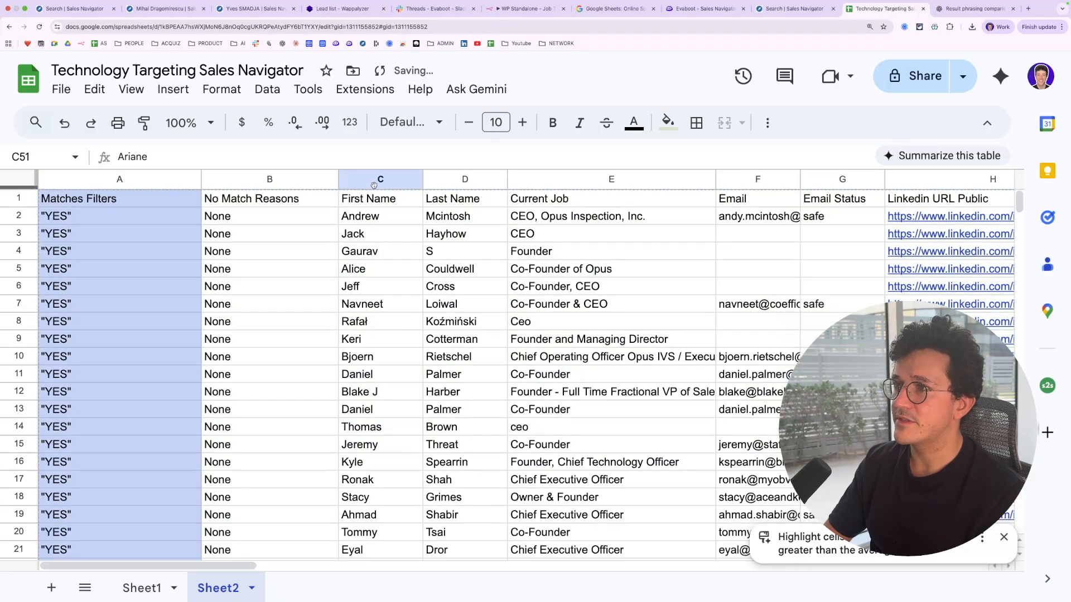
left_click(370, 179)
left_click(438, 179)
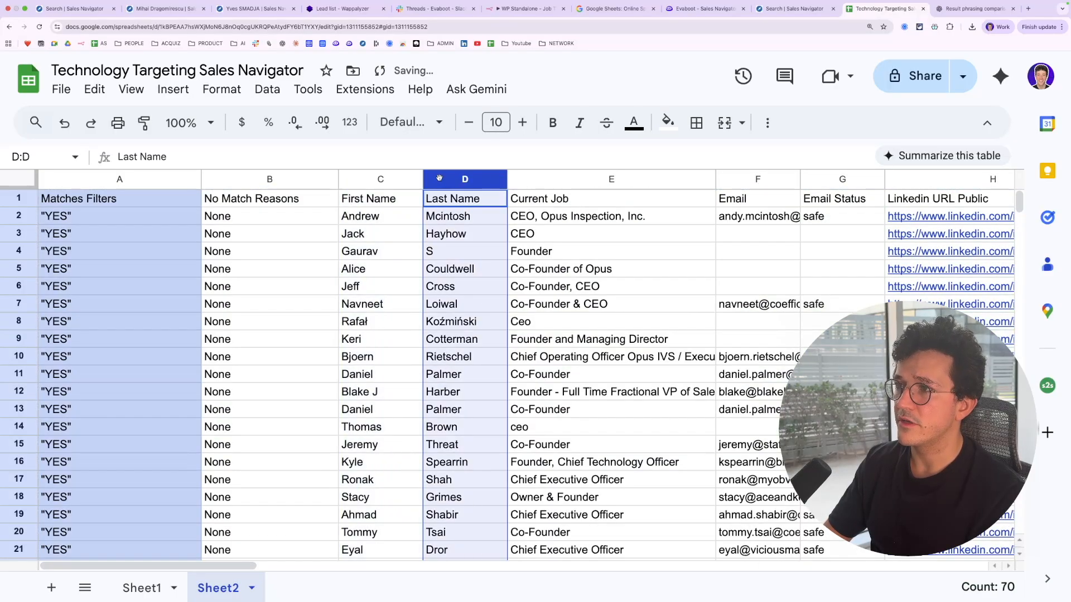
scroll(427, 273, "down", 7)
scroll(426, 273, "down", 3)
scroll(425, 271, "up", 10)
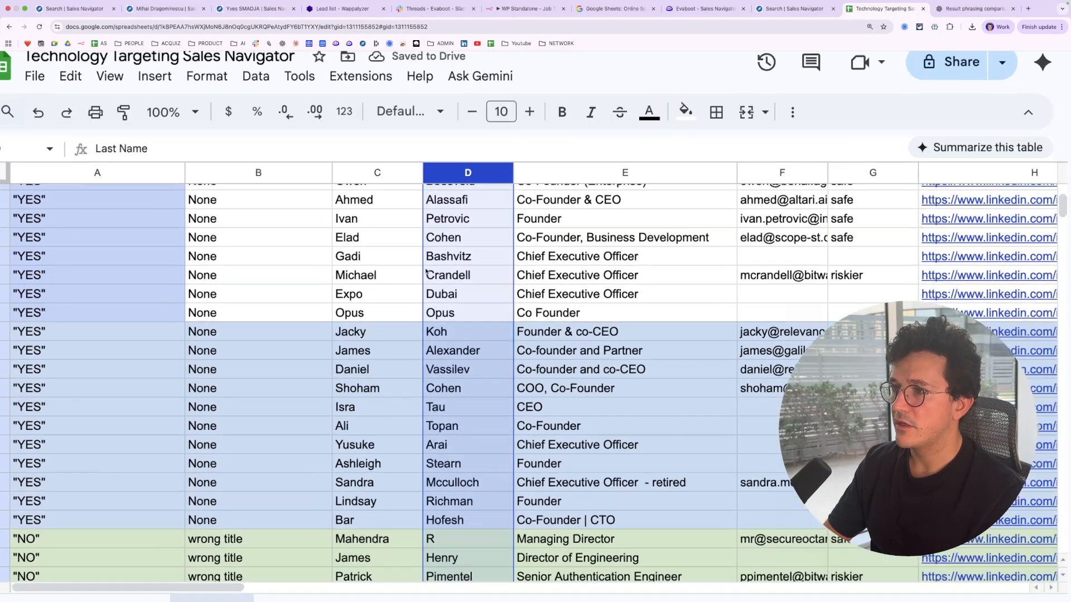
scroll(425, 270, "down", 5)
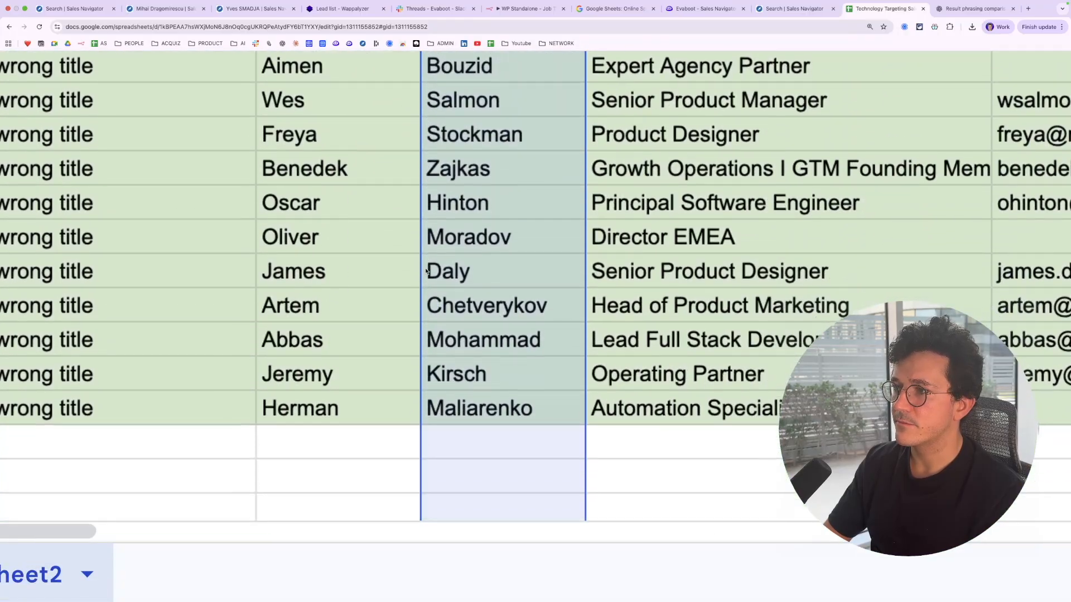
scroll(425, 268, "up", 10)
scroll(440, 377, "down", 1)
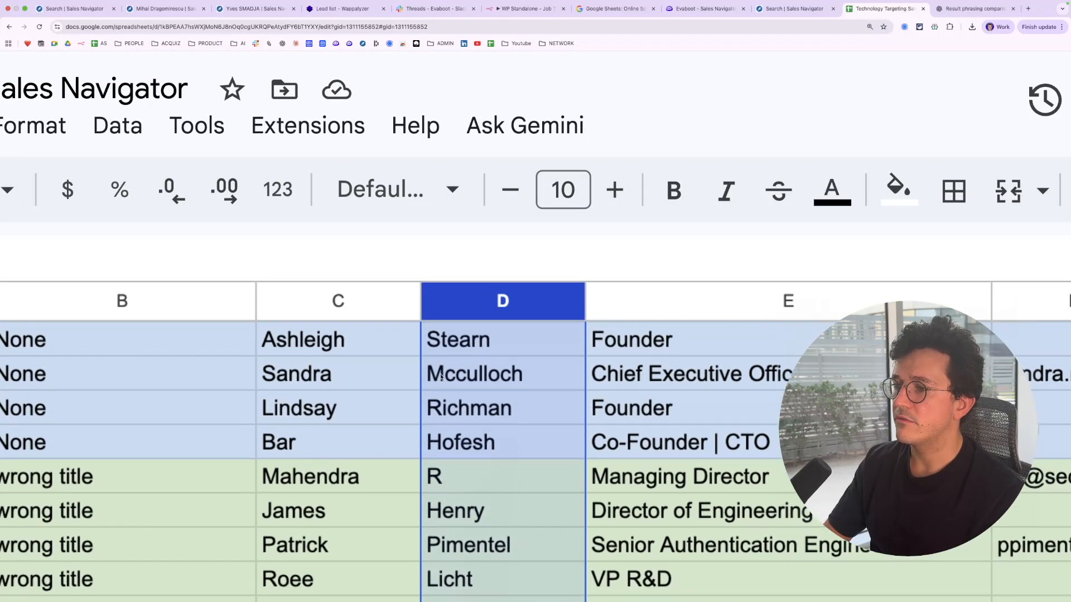
left_click(460, 483)
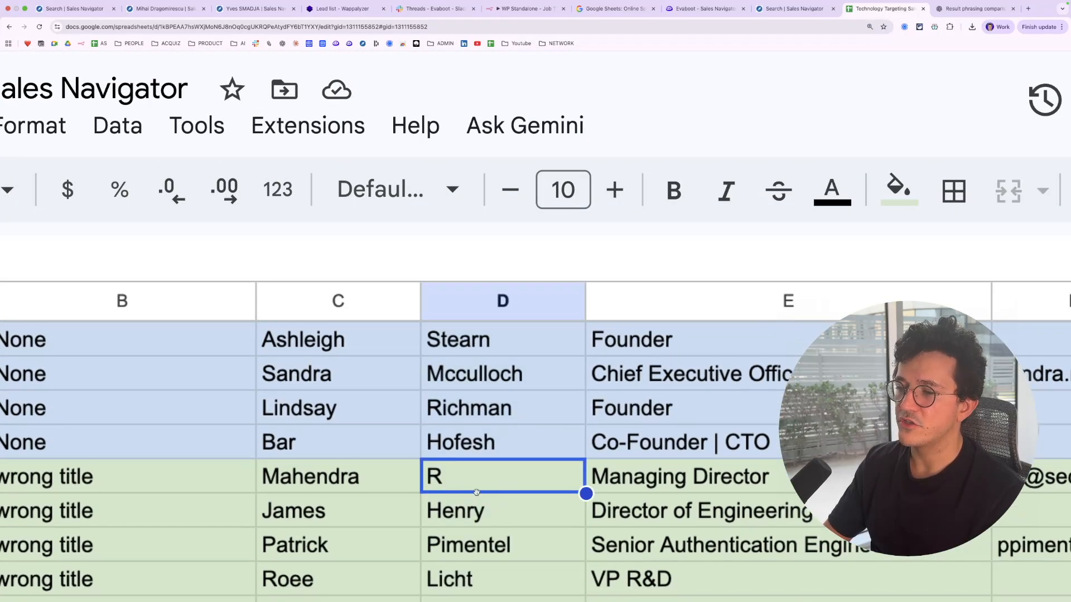
scroll(506, 457, "down", 1)
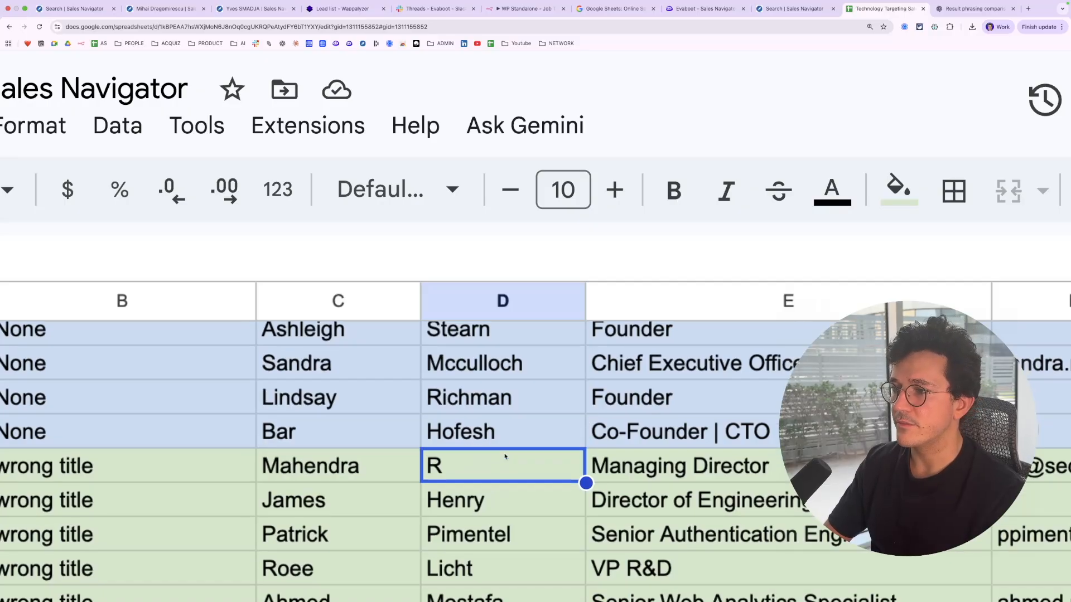
scroll(505, 456, "down", 5)
scroll(578, 423, "up", 2)
scroll(578, 422, "up", 12)
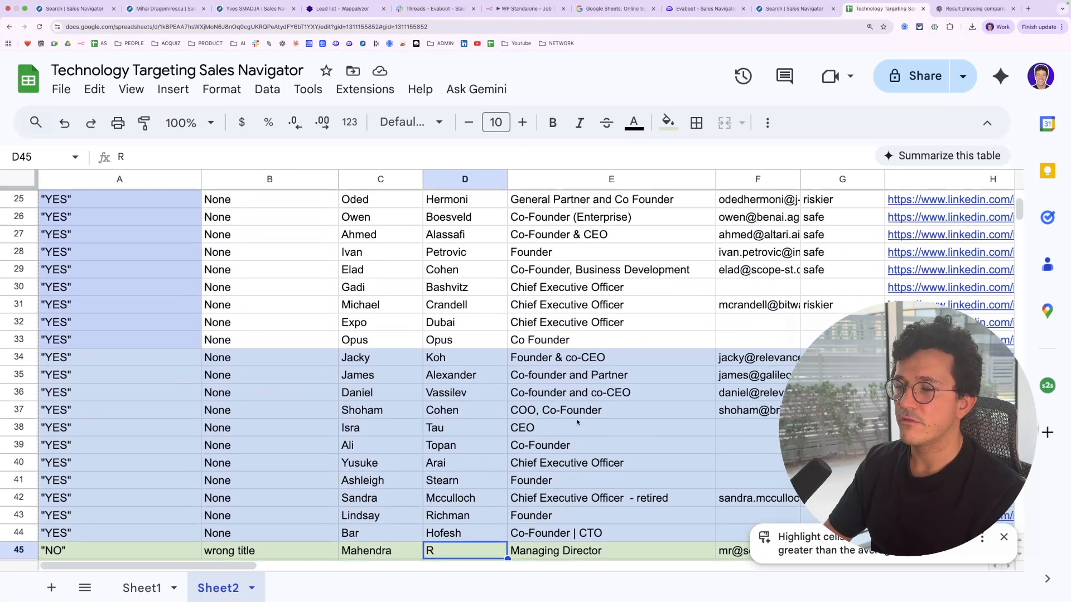
scroll(577, 422, "right", 7)
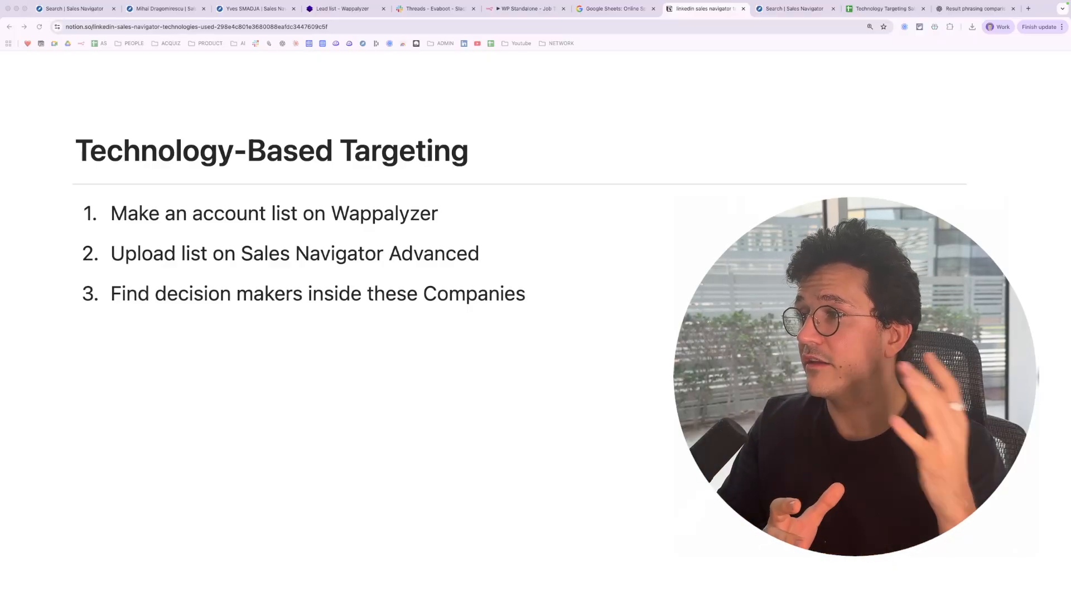
In the Notion Technology-Based Targeting outline, add a fourth list item reading "Export with Evaboot"
left_click(558, 295)
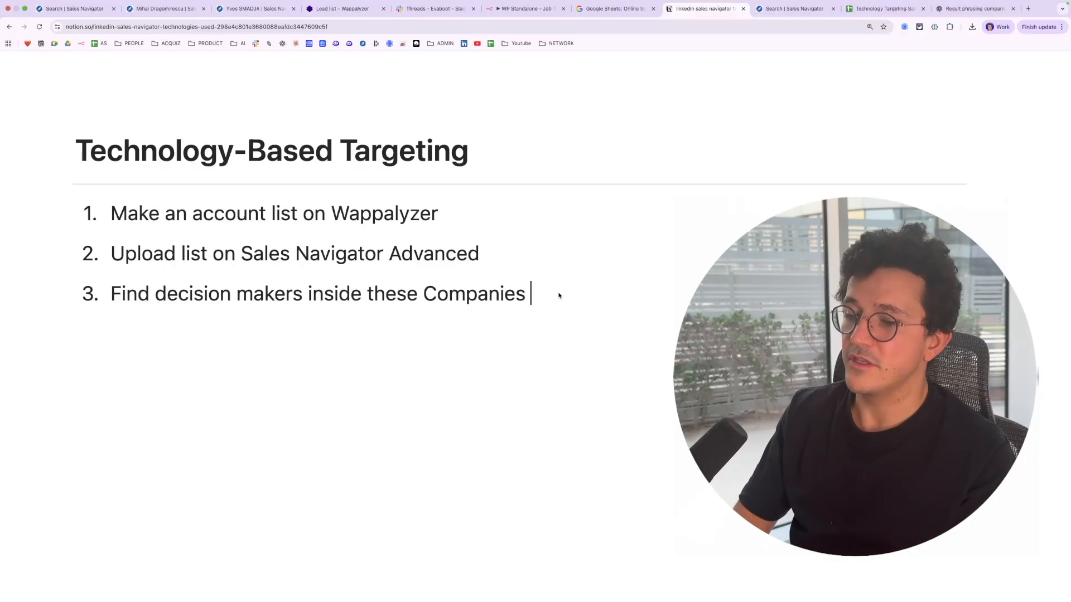
key("Return")
type("Export")
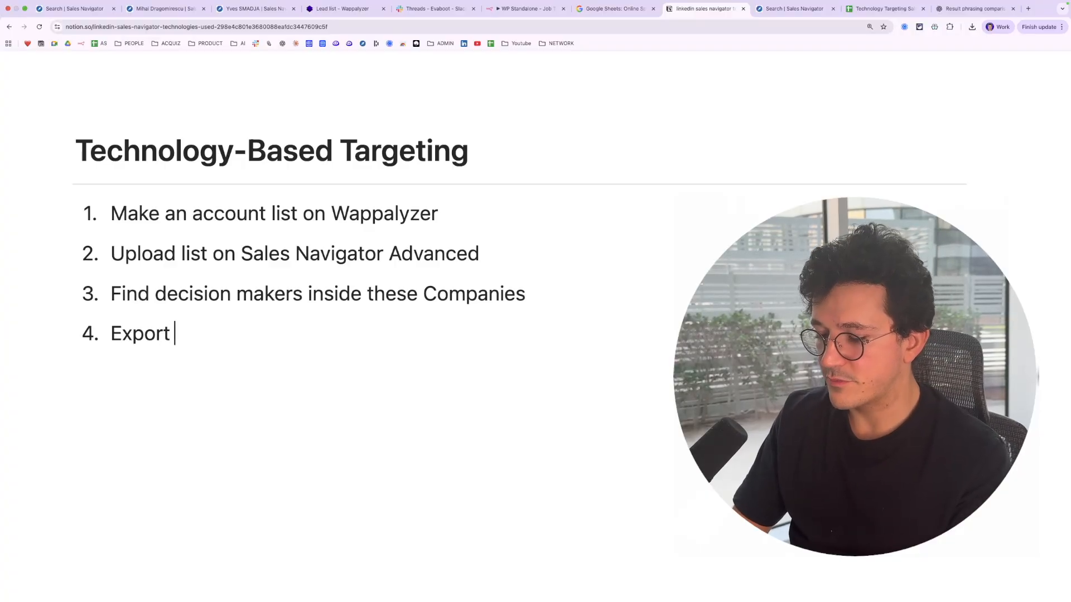
type(" with Evaboot")
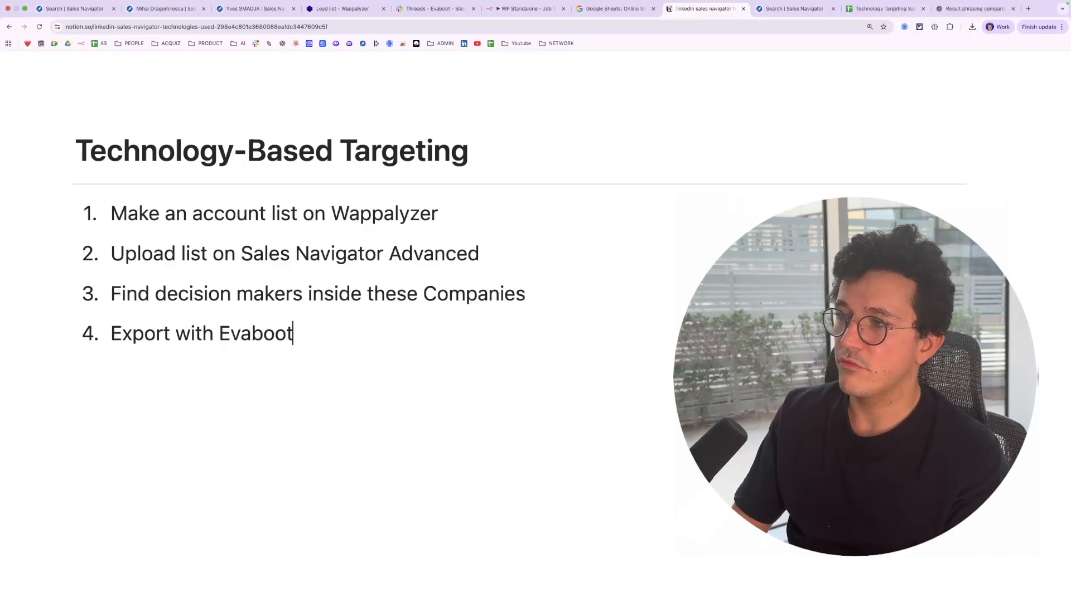